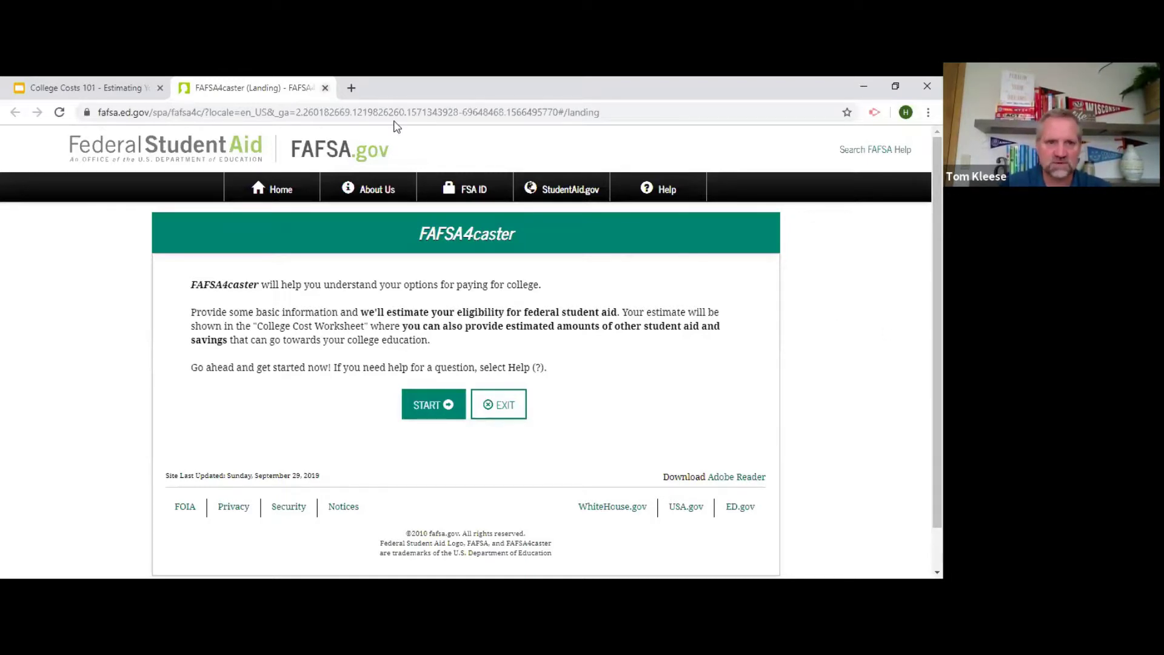
# Step: Close the FAFSA4caster page, open the College Board EFC calculator from the slide, and start it
pyautogui.hotkey('ctrl', 'w')
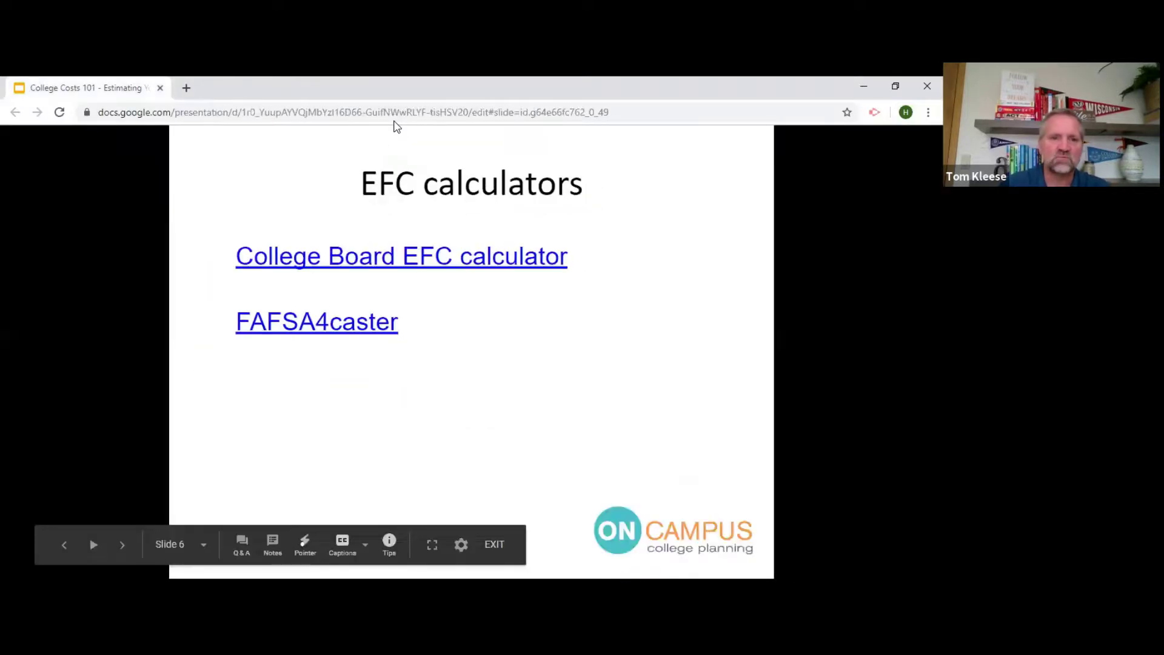
pyautogui.click(427, 257)
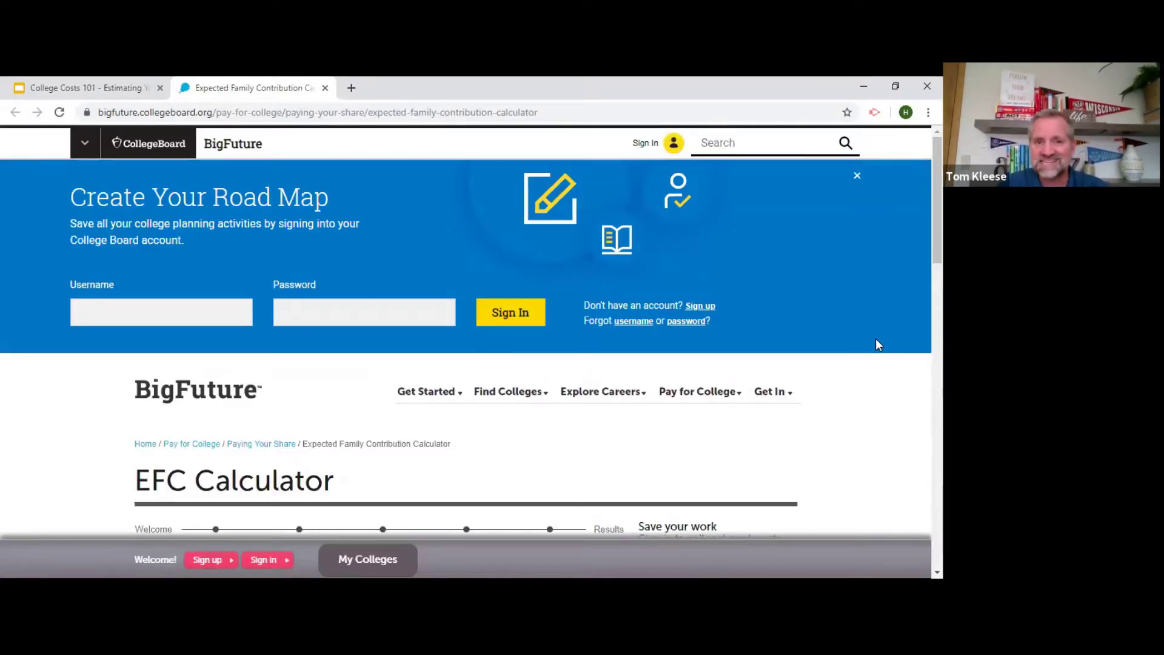
pyautogui.scroll(-1, 880, 343)
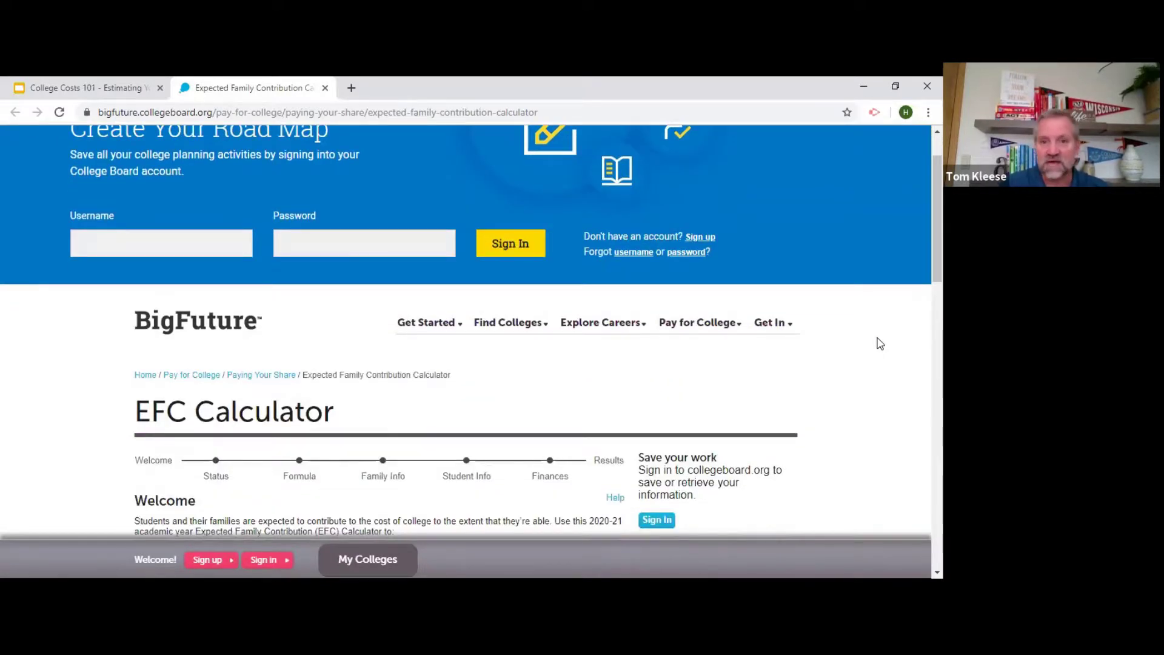
pyautogui.scroll(-1, 881, 343)
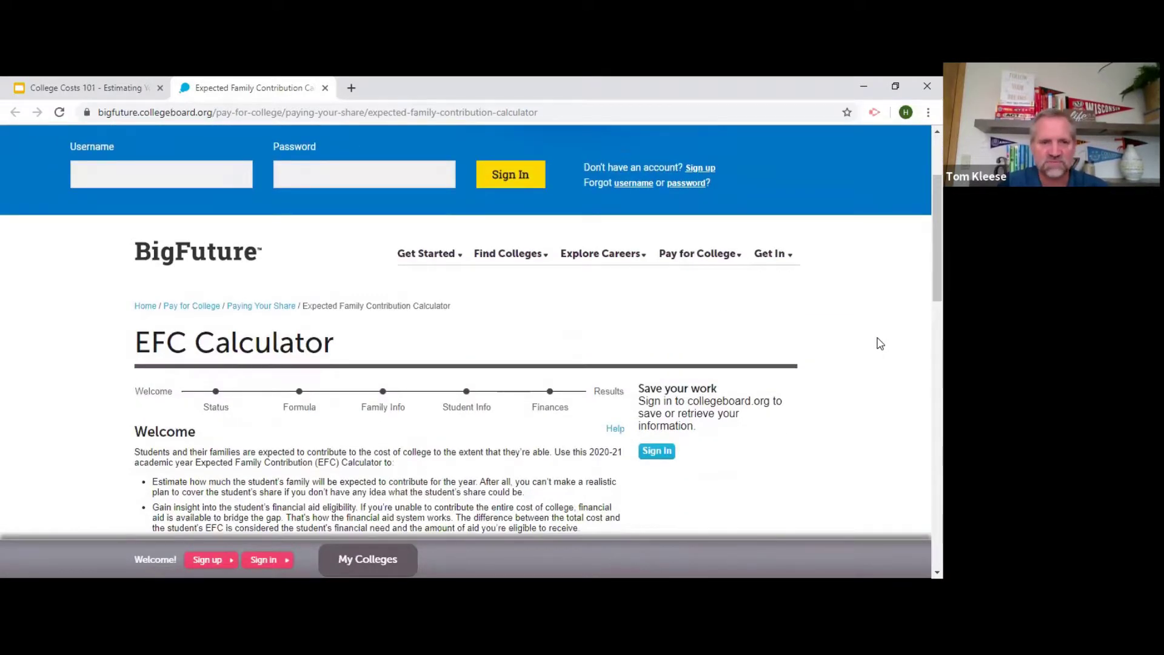
pyautogui.scroll(-2, 880, 343)
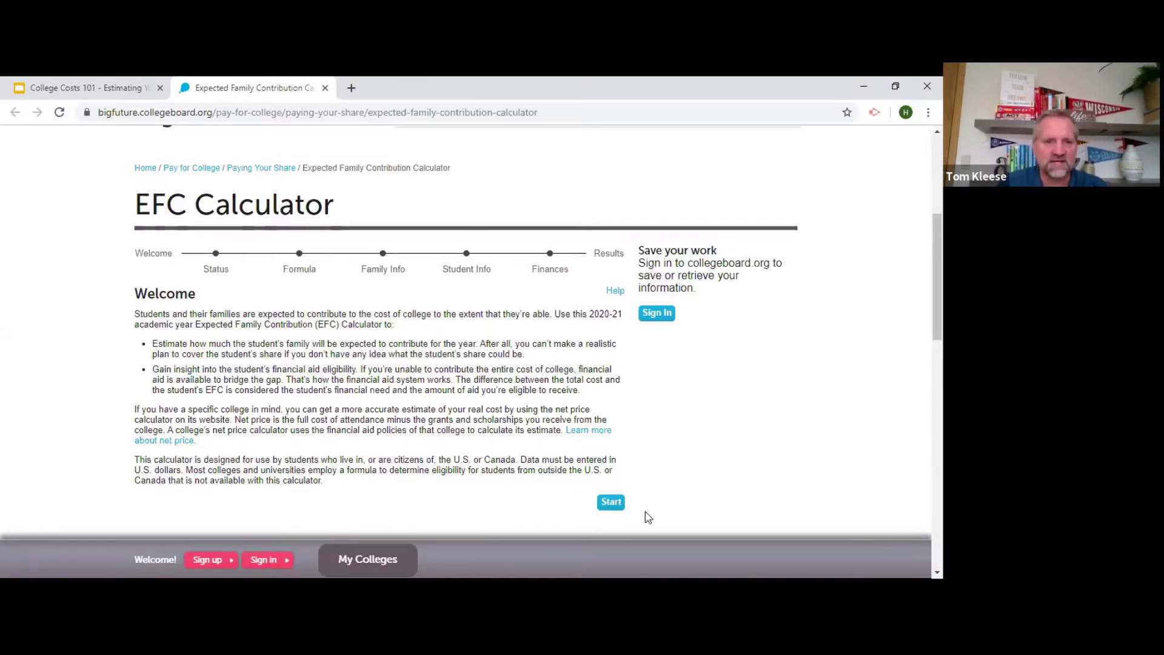
pyautogui.click(612, 504)
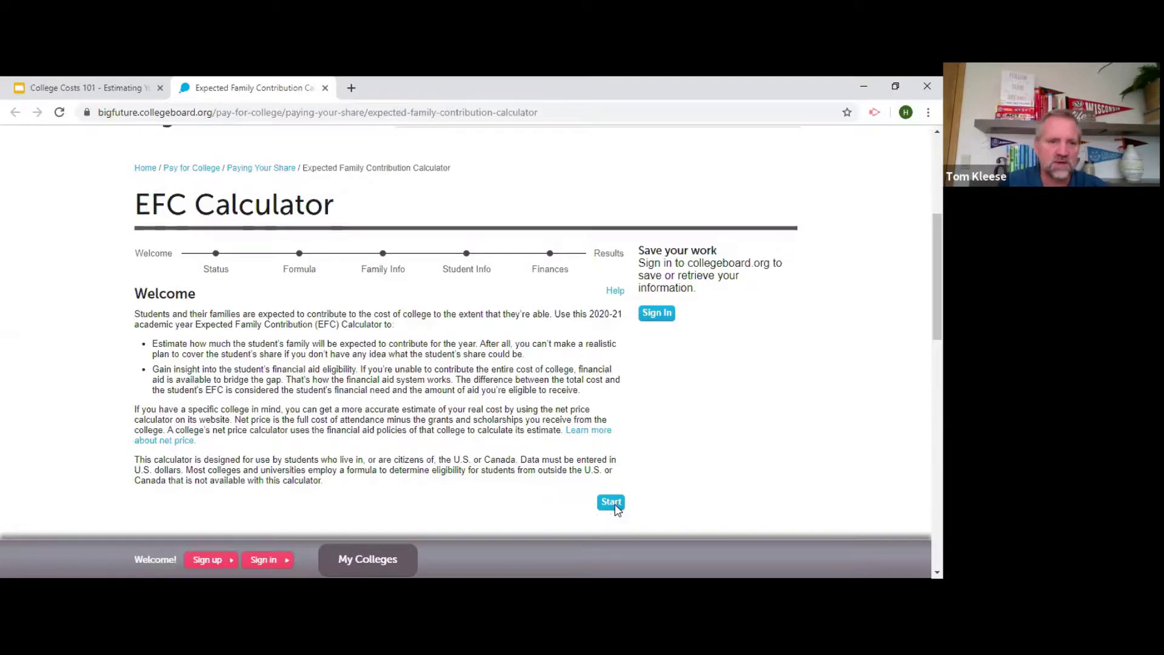
# Step: Accept No for all dependency status questions and choose Federal Methodology (FM) as the formula, continuing to the family information
pyautogui.scroll(-4, 828, 483)
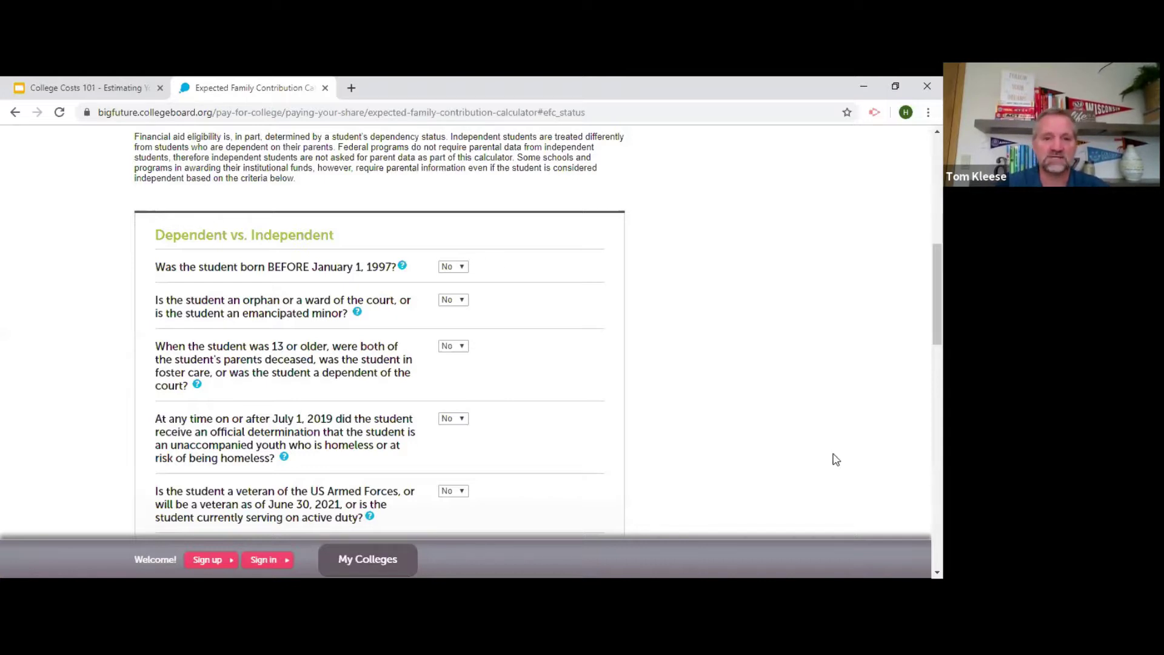
pyautogui.scroll(-1, 906, 437)
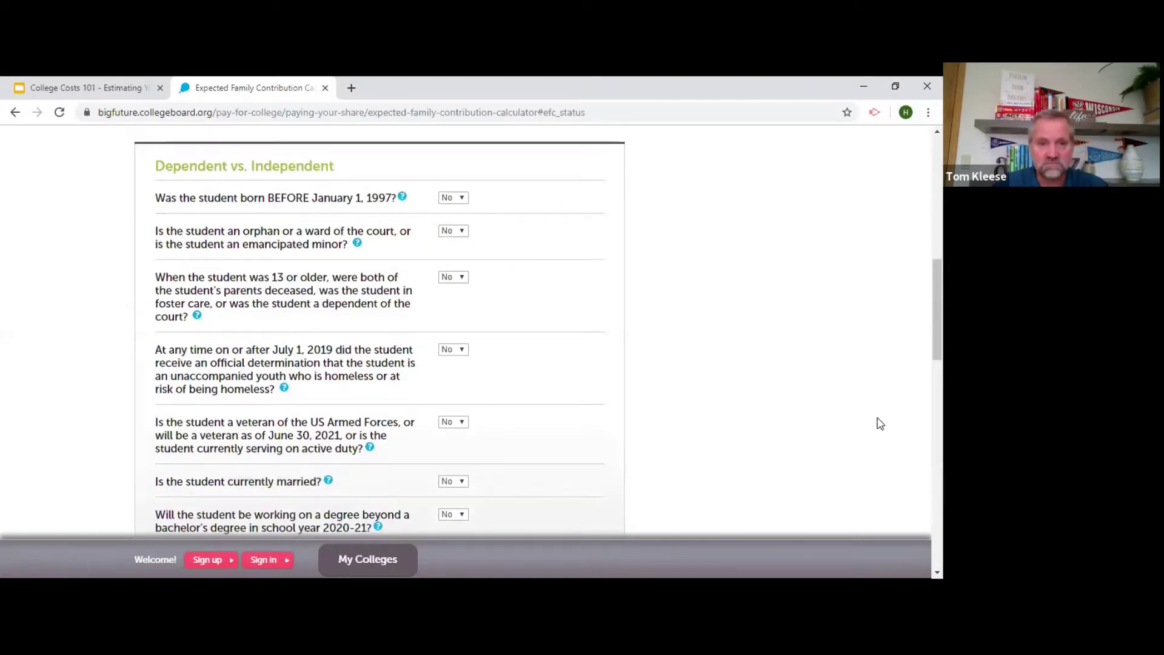
pyautogui.scroll(-1, 882, 418)
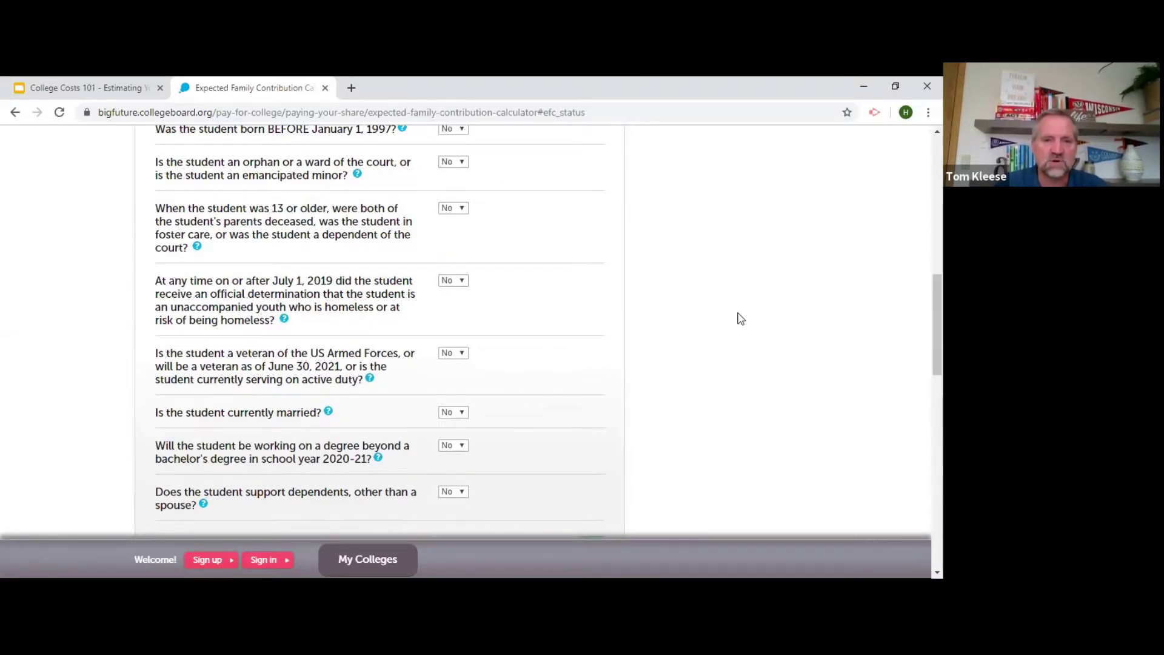
pyautogui.scroll(-1, 748, 331)
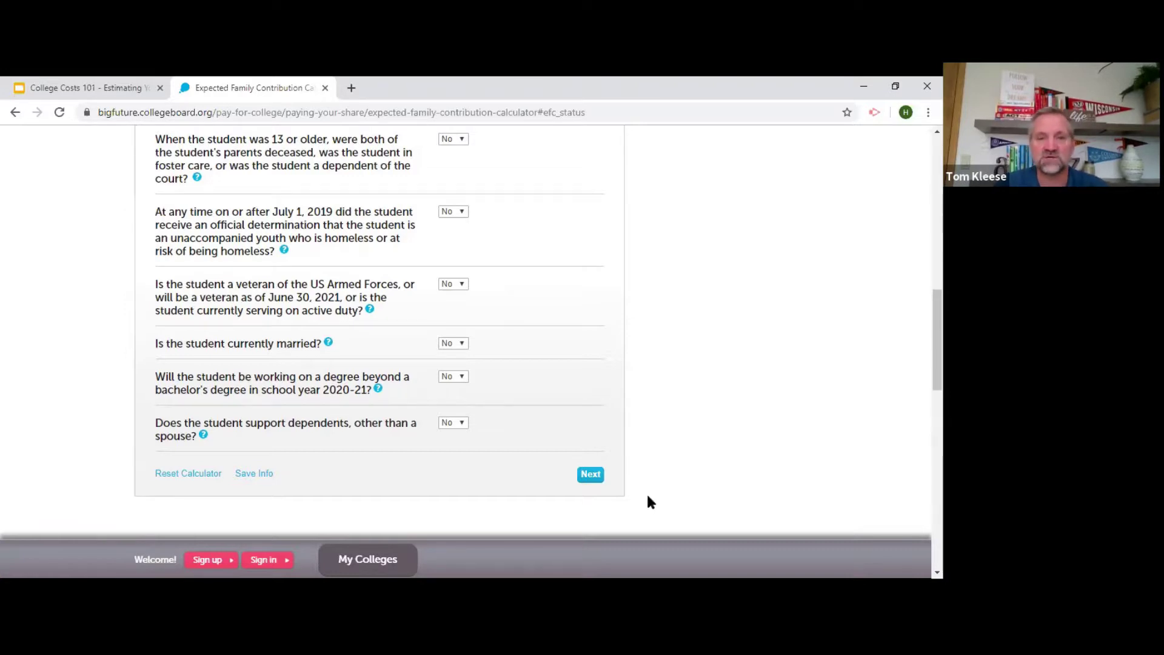
pyautogui.click(590, 474)
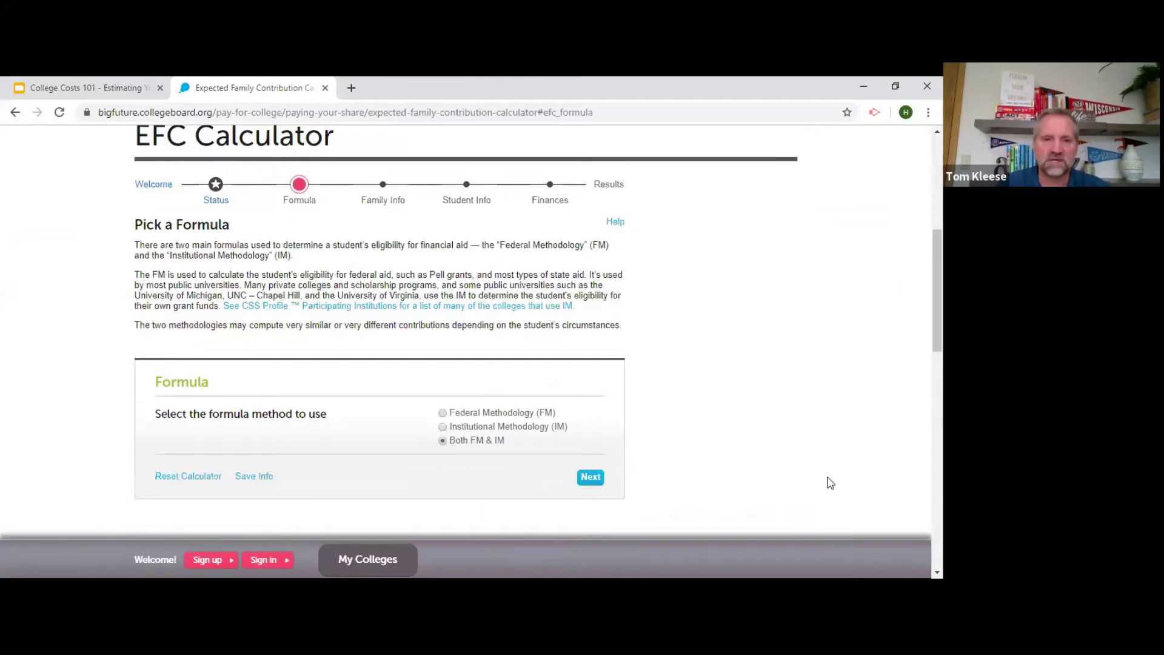
pyautogui.click(442, 412)
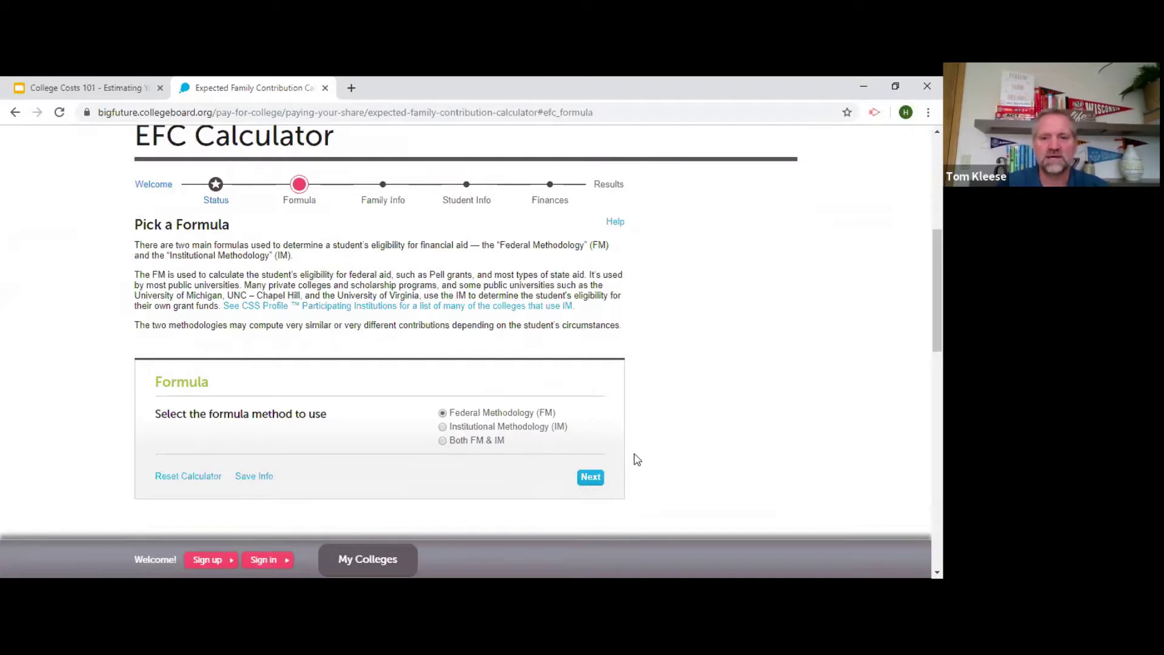
pyautogui.click(590, 478)
# Step: Set the parents' marital status to Married, family size to 5 and home state to Connecticut, and continue to the student information
pyautogui.scroll(-5, 879, 464)
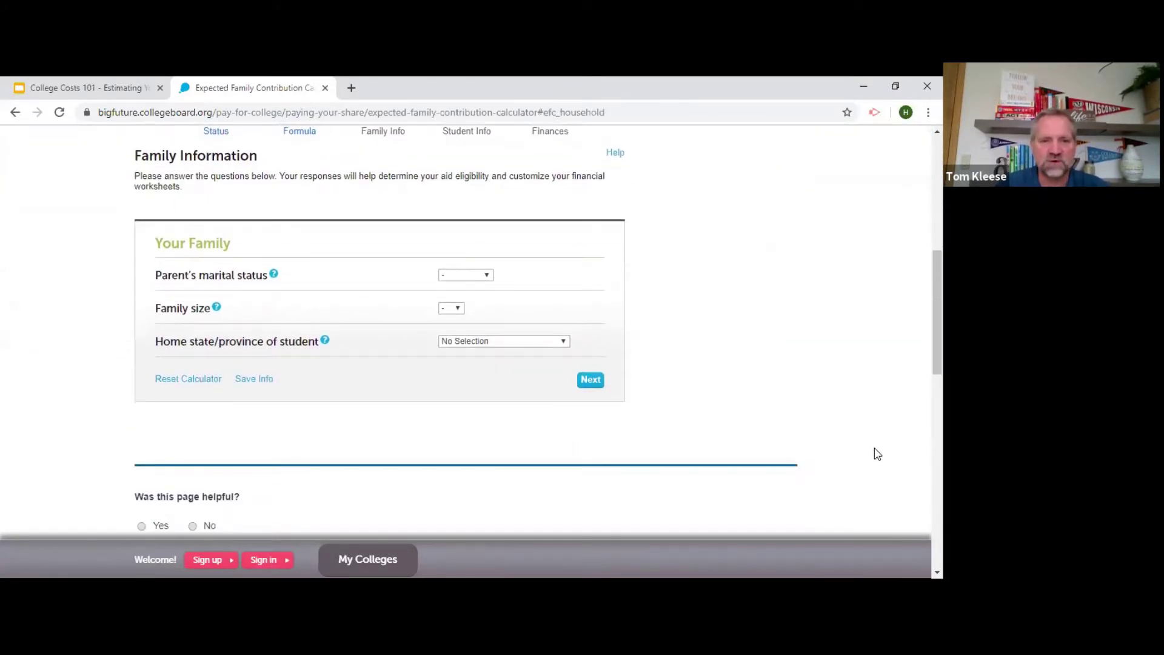
pyautogui.click(487, 276)
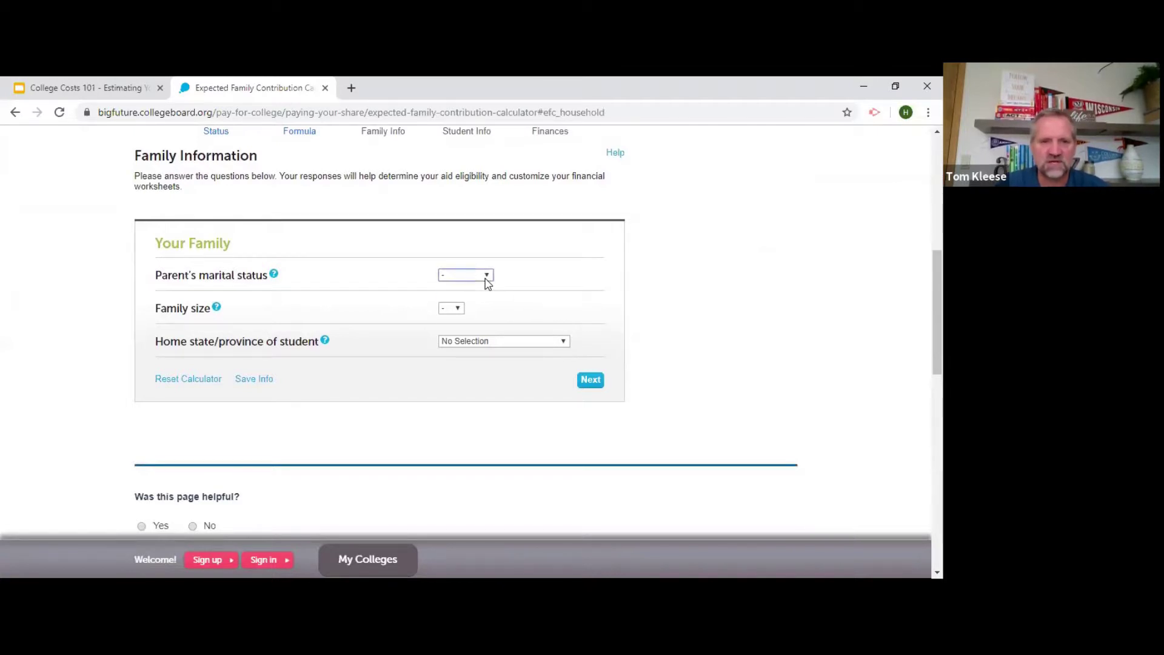
pyautogui.click(483, 298)
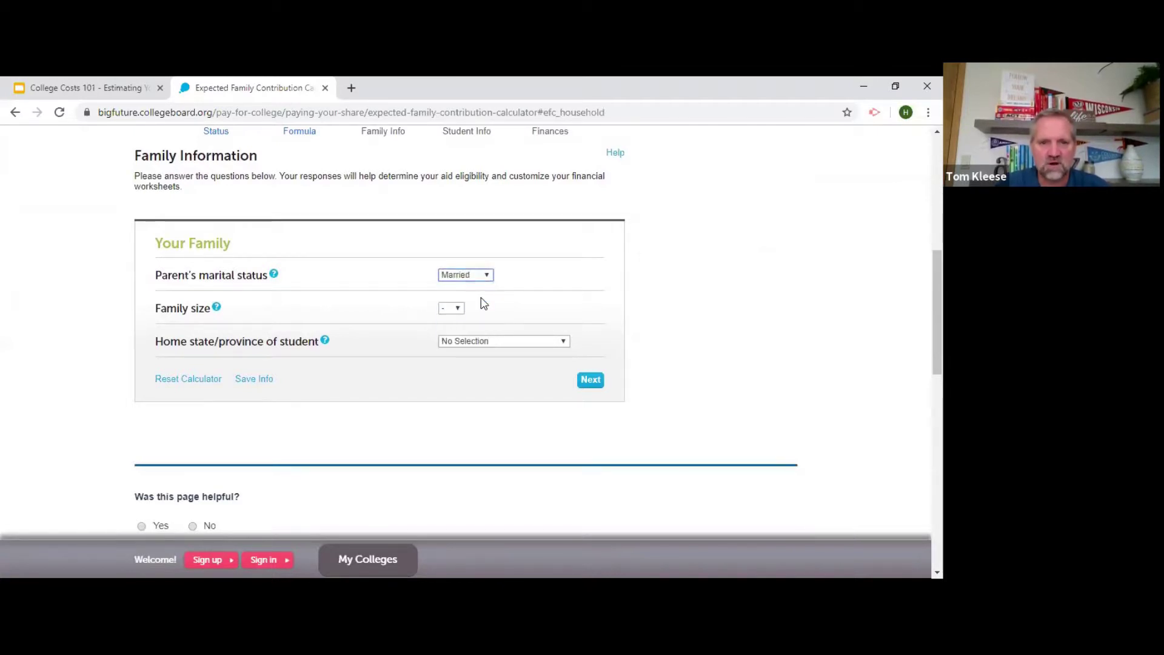
pyautogui.click(449, 308)
pyautogui.click(448, 351)
pyautogui.click(483, 343)
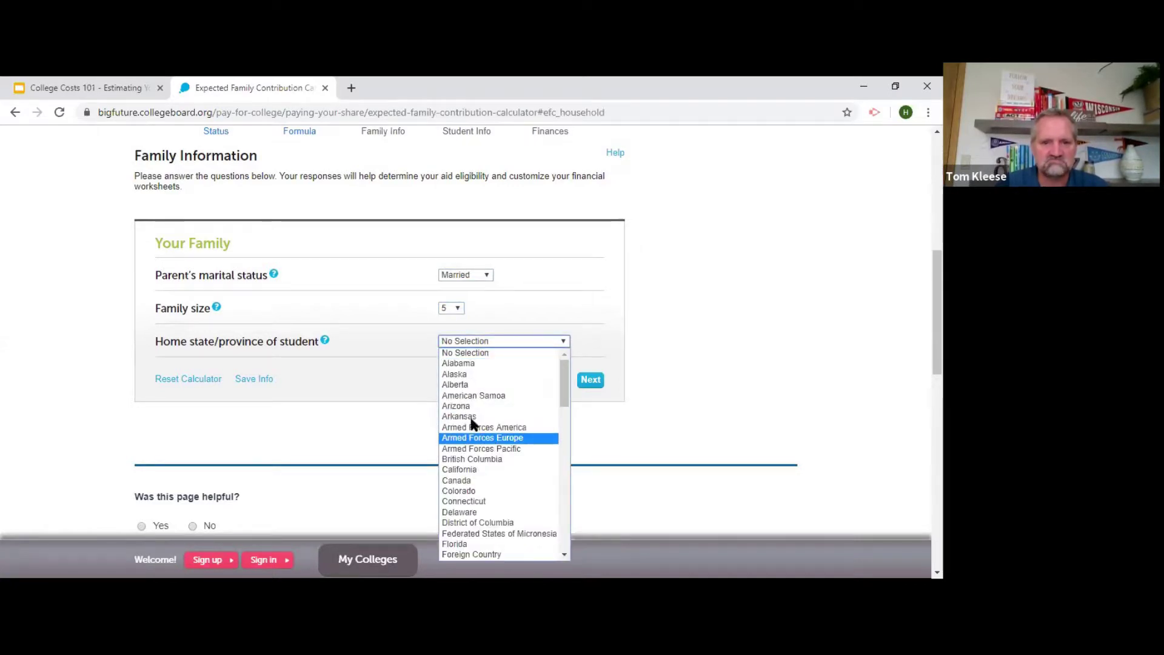
pyautogui.click(472, 502)
pyautogui.click(592, 388)
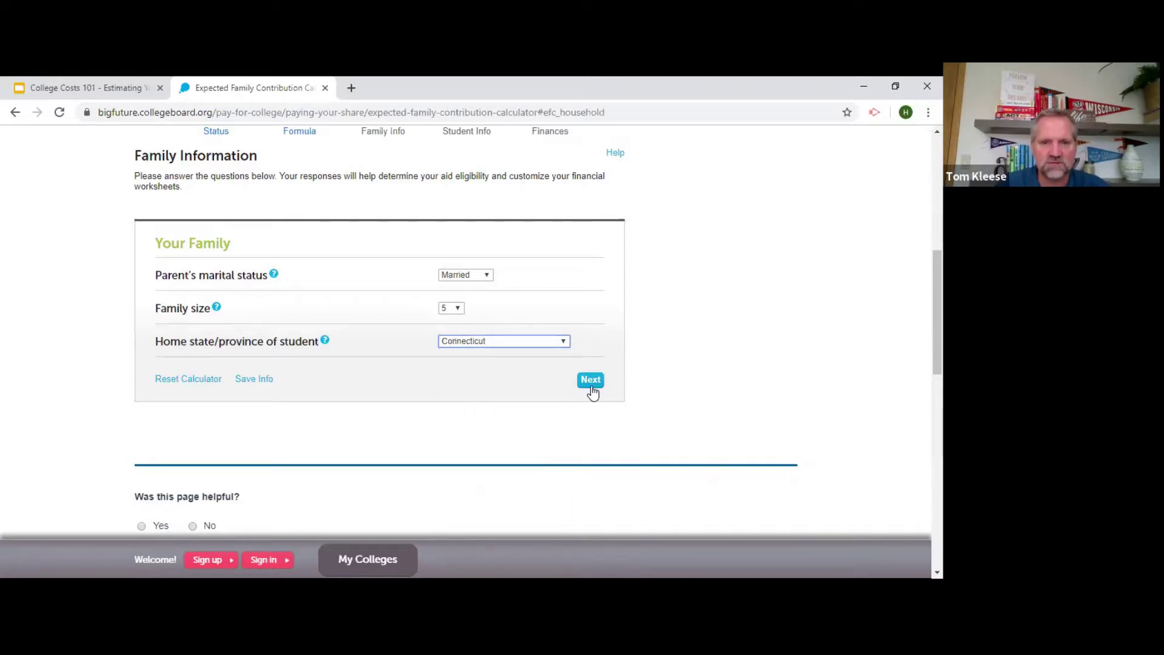
# Step: Enter 17 as the student's age
pyautogui.scroll(-5, 843, 432)
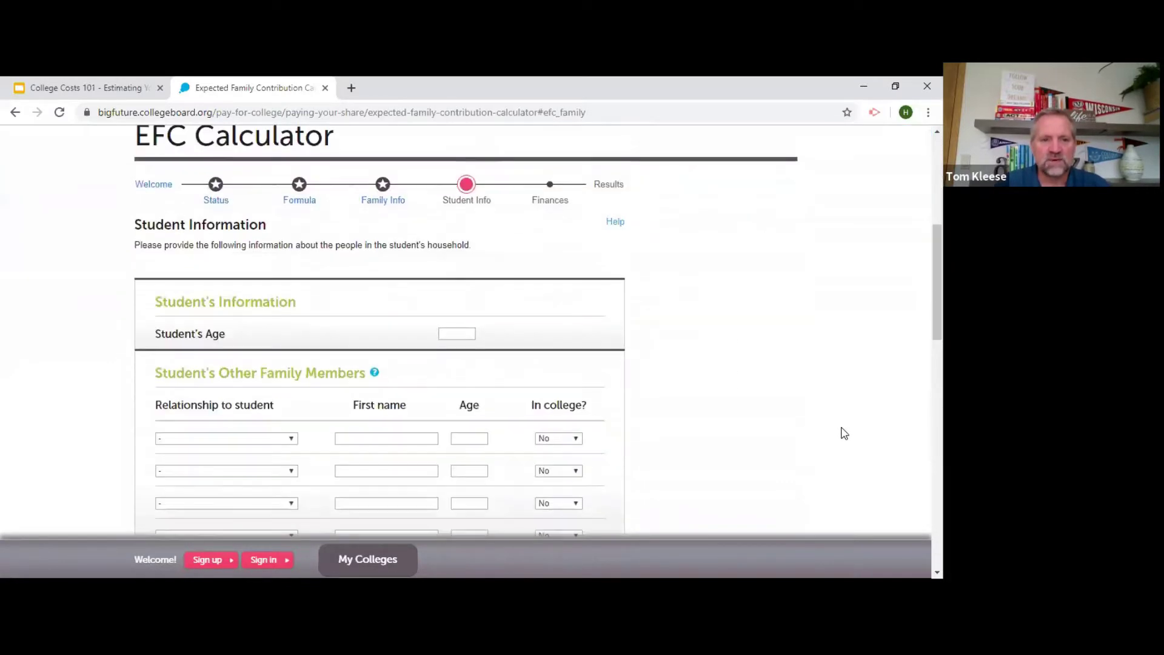
pyautogui.click(459, 199)
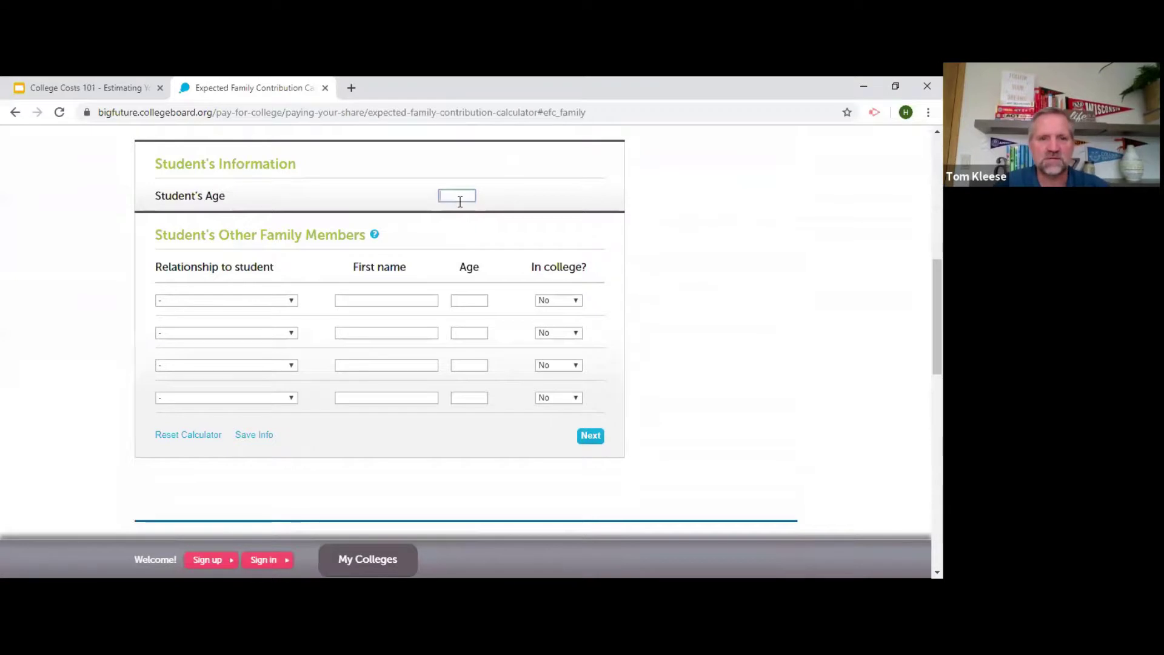
pyautogui.write('17')
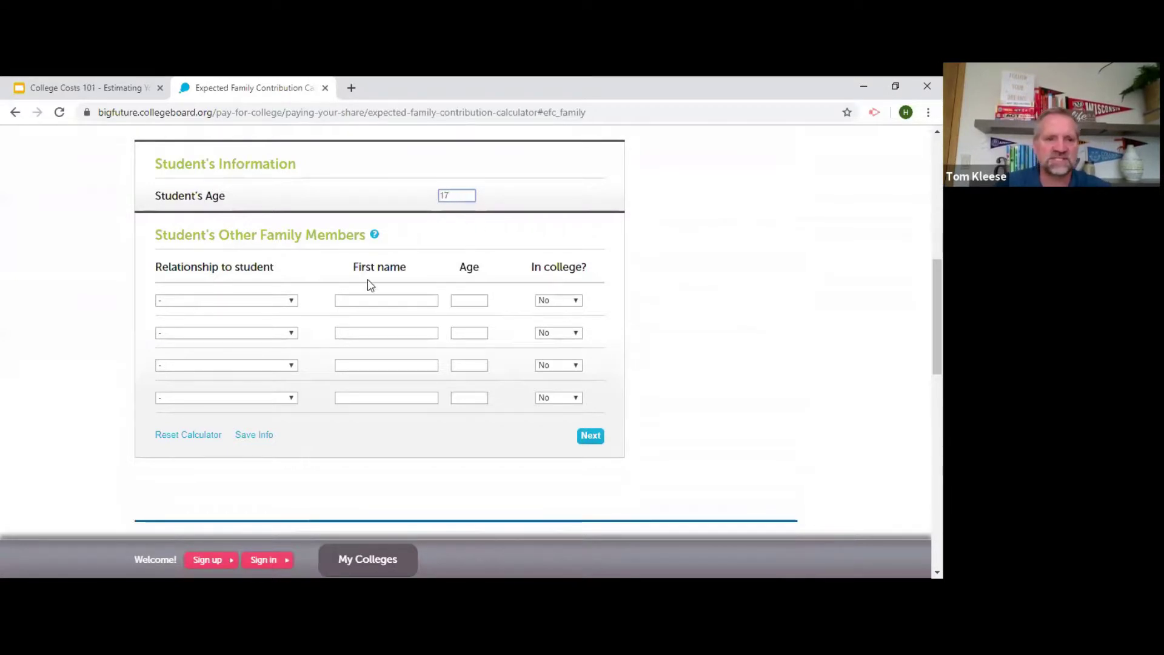
# Step: Fill the first family member row as Student's parent with the placeholder name w and age 50
pyautogui.click(279, 300)
pyautogui.click(257, 328)
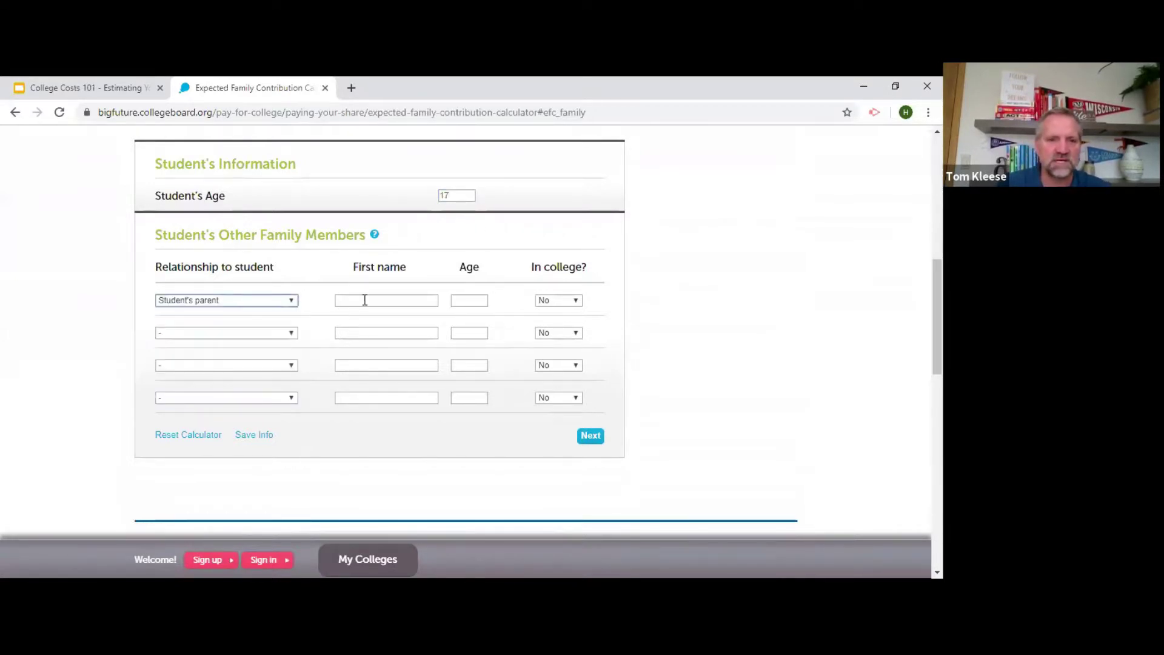
pyautogui.click(382, 297)
pyautogui.write('W')
pyautogui.click(480, 300)
pyautogui.write('50')
# Step: Fill the second family member row as Student's parent with the placeholder name y and age 50
pyautogui.click(278, 333)
pyautogui.click(260, 354)
pyautogui.click(345, 335)
pyautogui.write('y')
pyautogui.click(484, 332)
pyautogui.write('50')
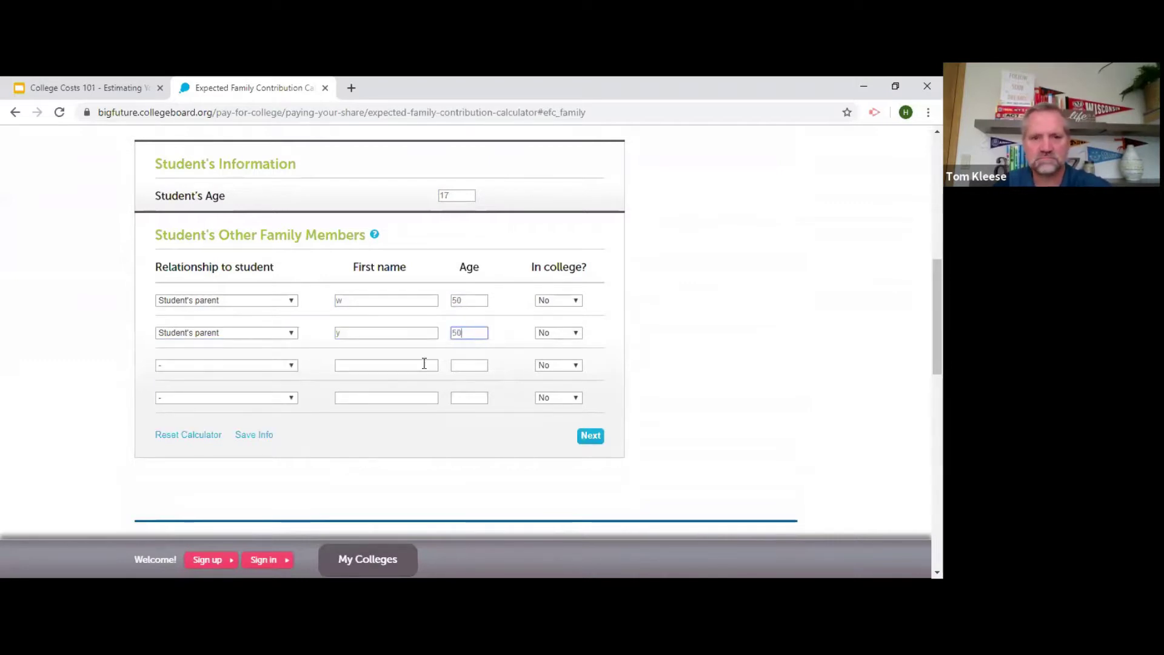
# Step: Fill the third family member row as Student's brother or sister with a one-letter placeholder name and age 14
pyautogui.click(252, 365)
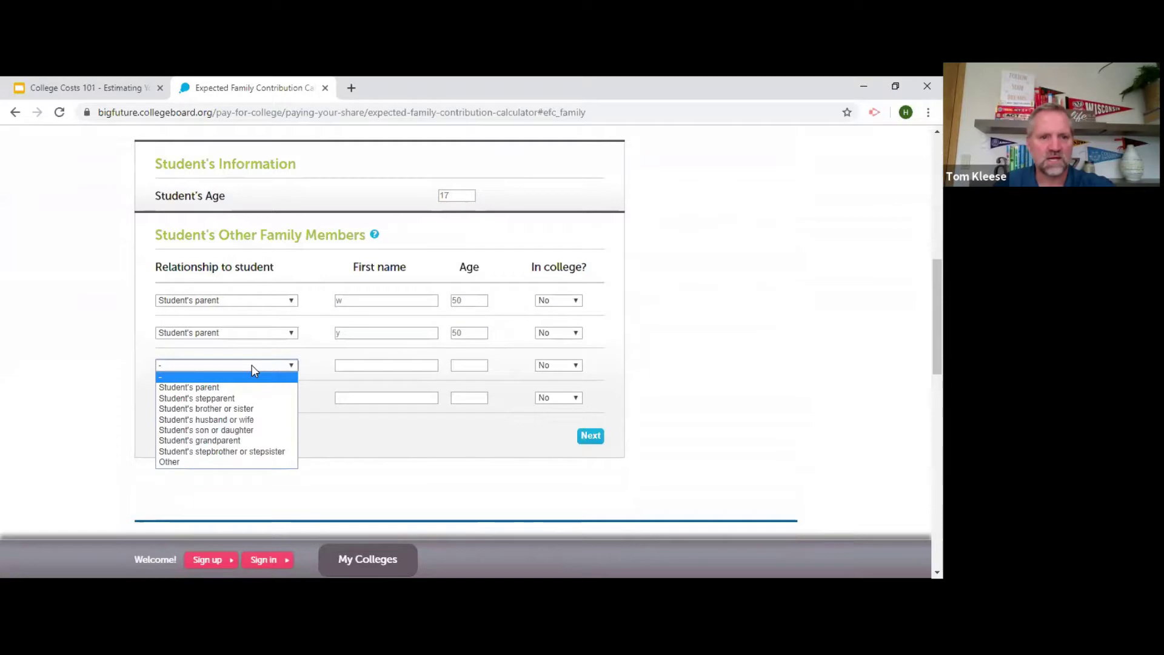
pyautogui.click(249, 409)
pyautogui.click(373, 371)
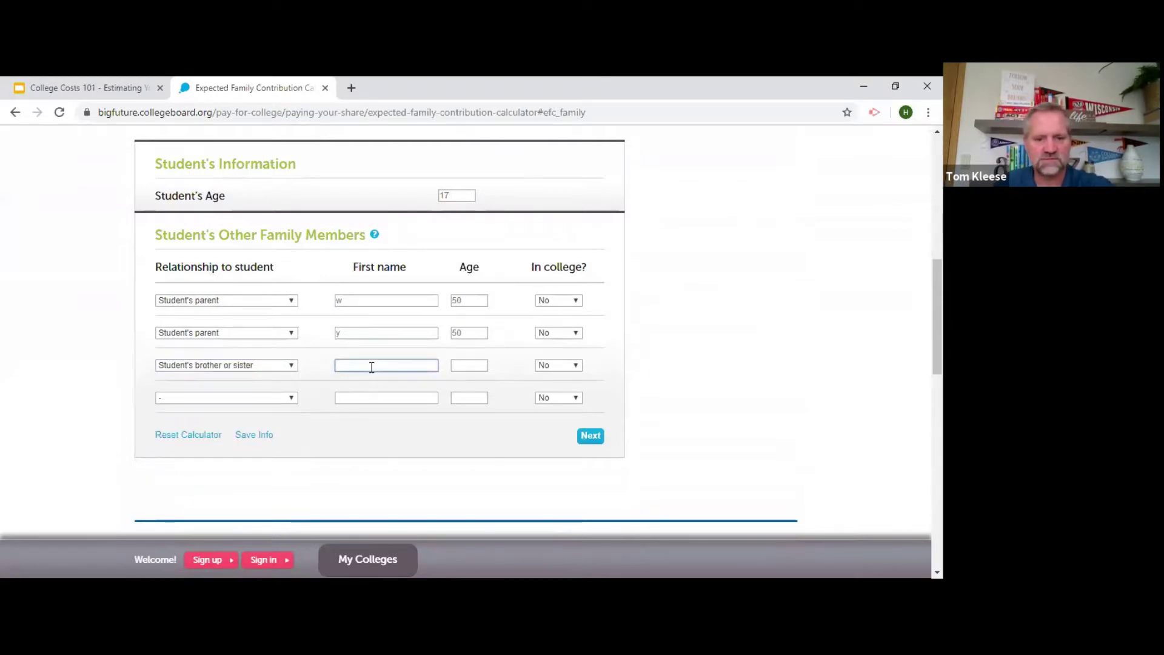
pyautogui.click(468, 364)
pyautogui.write('14')
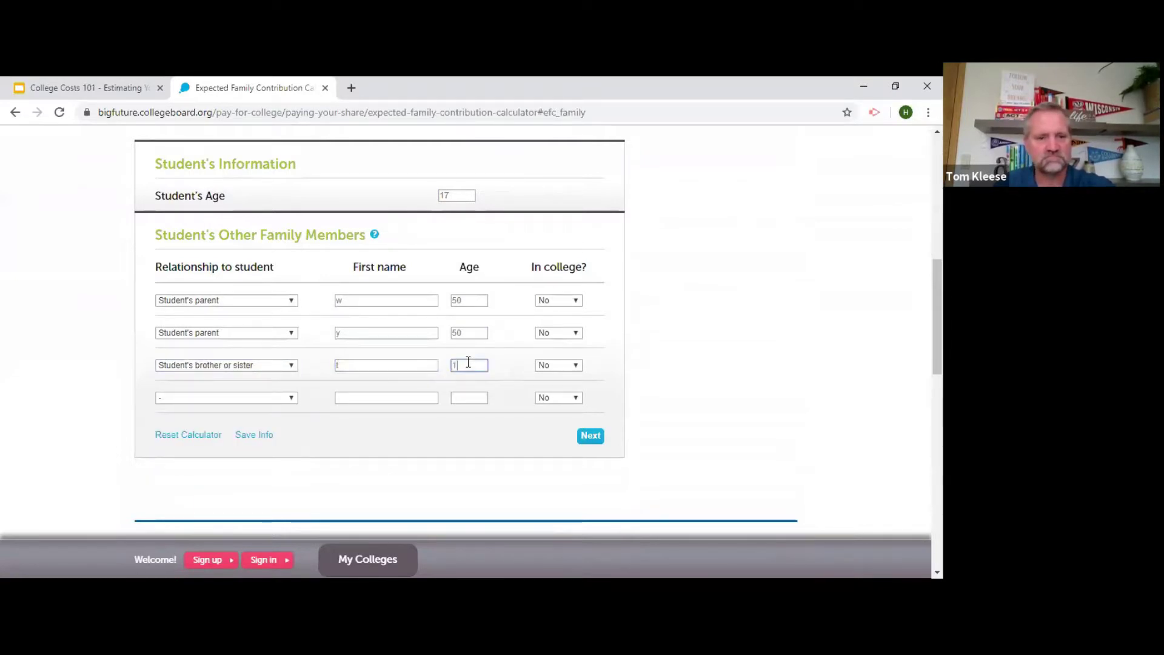
# Step: Fill the fourth family member row as Student's brother or sister with placeholder name r and age 9, and continue to the finances
pyautogui.click(276, 400)
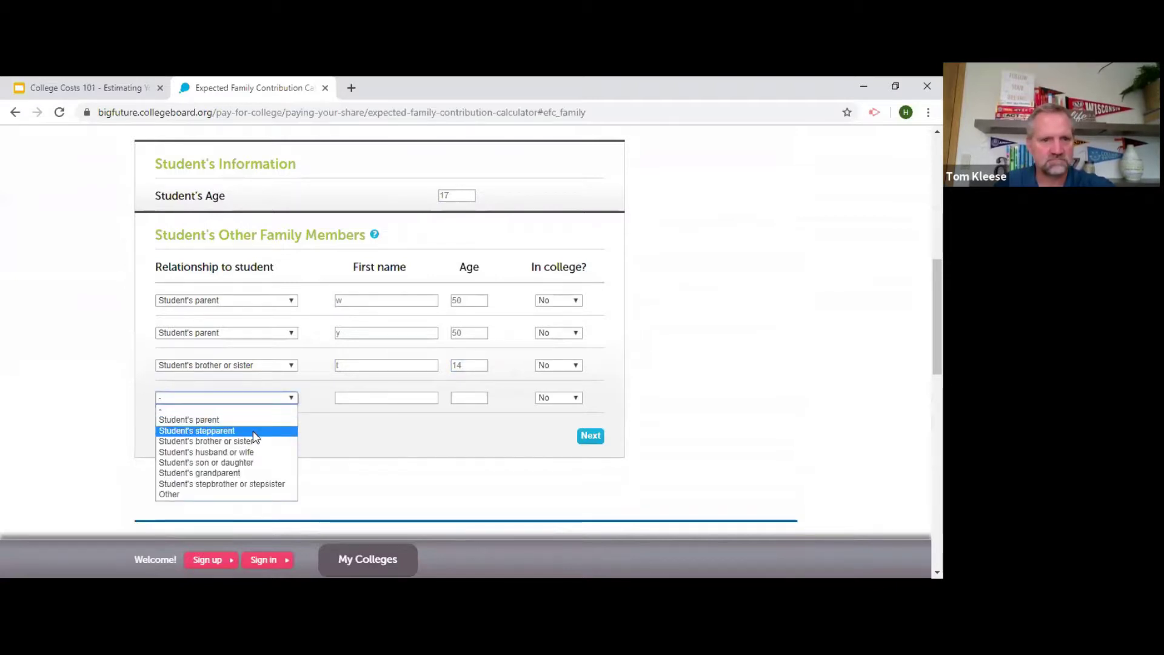
pyautogui.click(249, 441)
pyautogui.click(339, 395)
pyautogui.click(471, 398)
pyautogui.write('9')
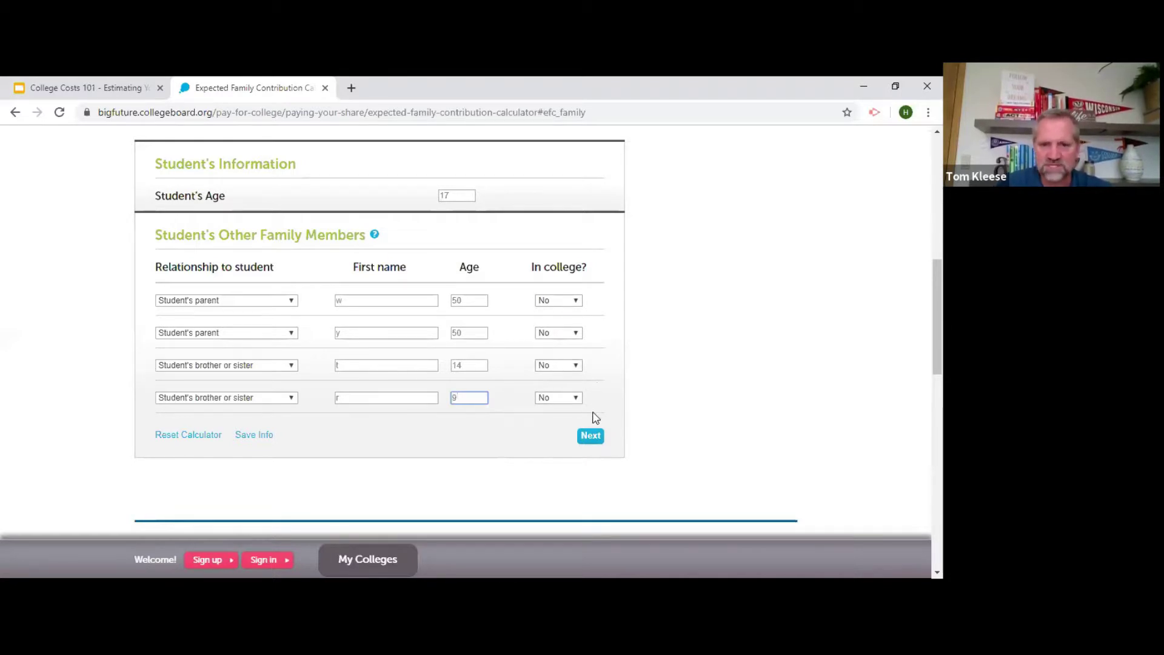
pyautogui.click(591, 437)
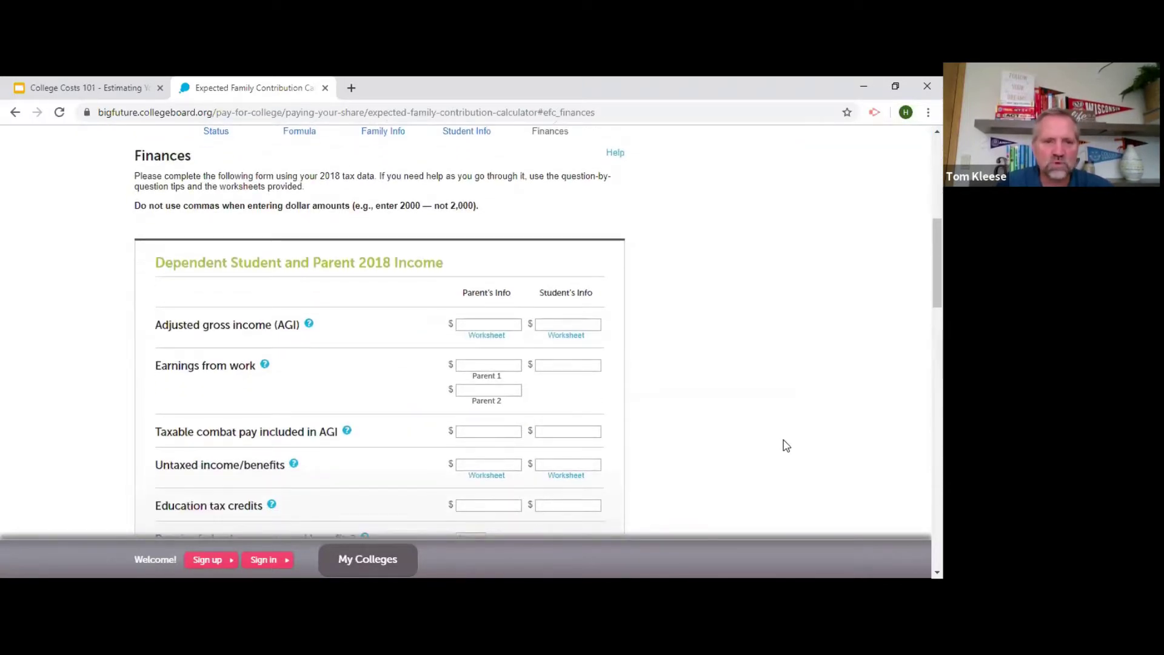
# Step: Enter an adjusted gross income of 150000 for the parents and 2000 for the student
pyautogui.click(479, 325)
pyautogui.write('150000')
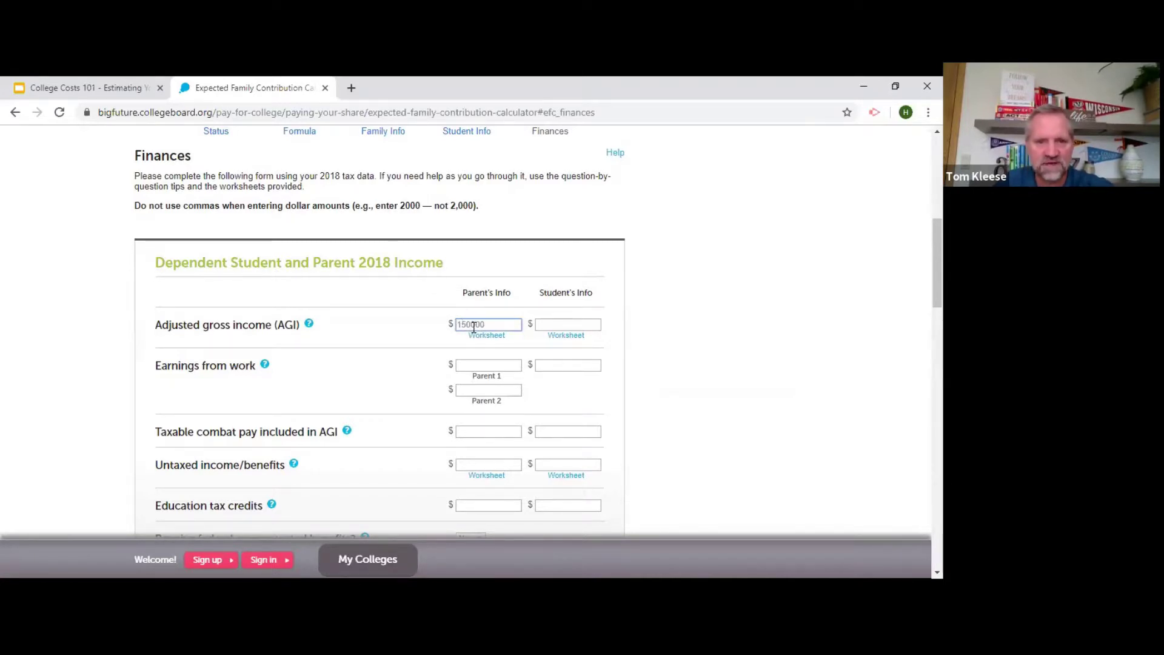
pyautogui.click(548, 326)
pyautogui.write('2000')
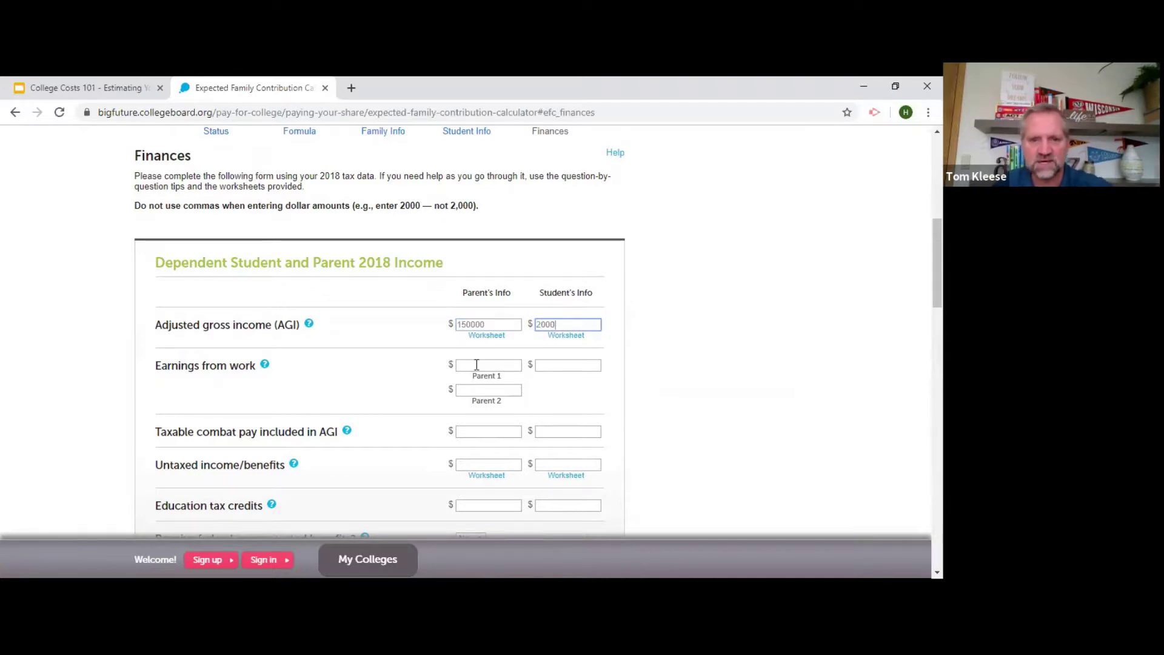
# Step: Enter earnings from work of 75000 each for Parent 1 and Parent 2
pyautogui.click(476, 362)
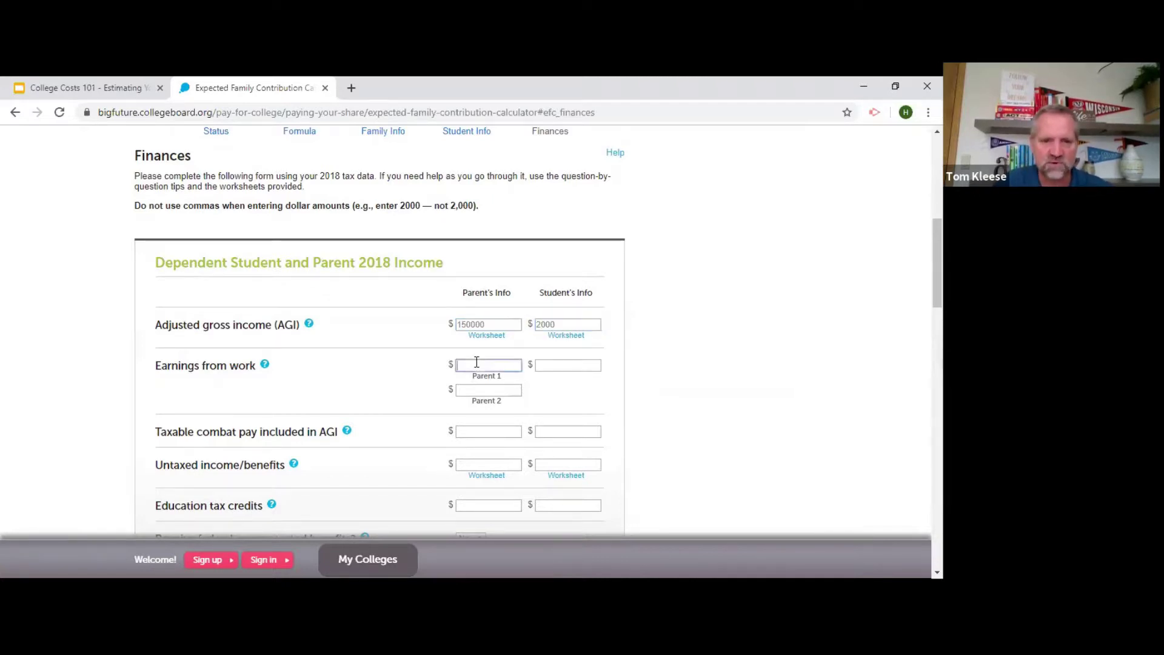
pyautogui.write('750')
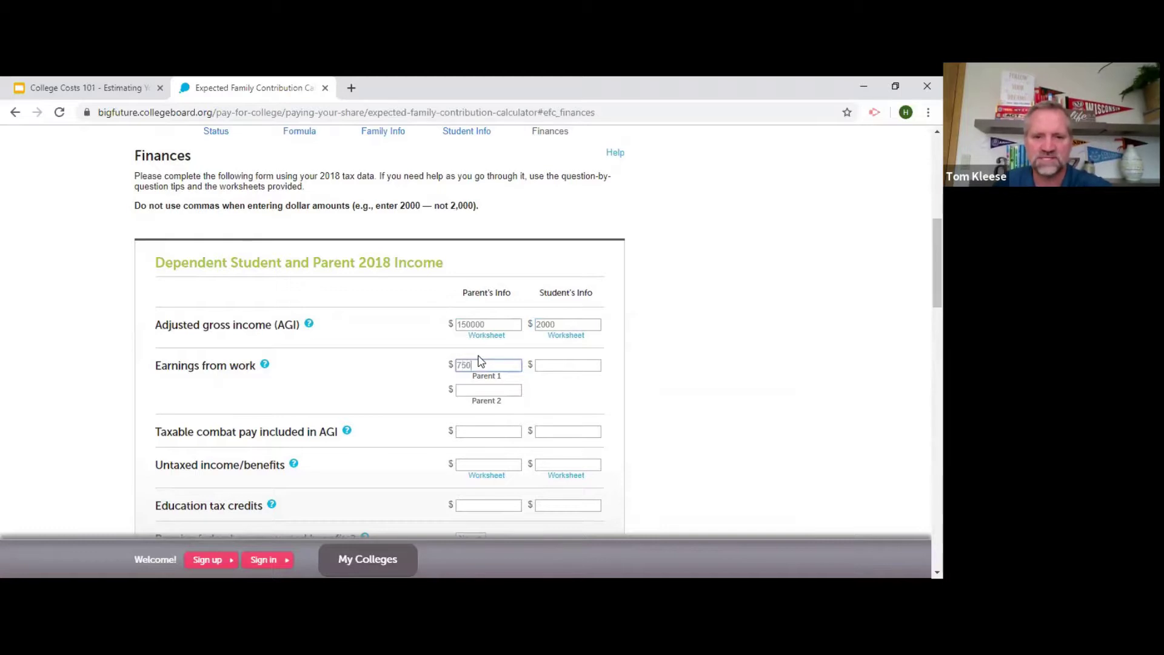
pyautogui.write('00')
pyautogui.click(487, 388)
pyautogui.write('75000')
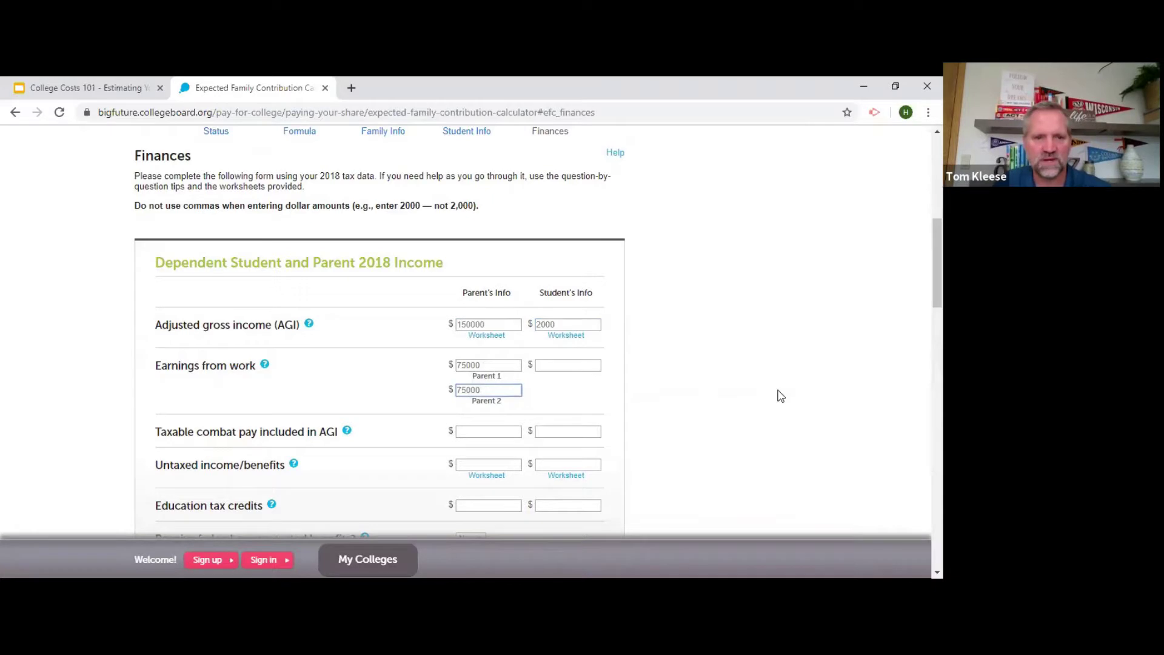
# Step: Enter U.S. income taxes paid of 30000 for the parents and 0 for the student
pyautogui.scroll(-3, 775, 394)
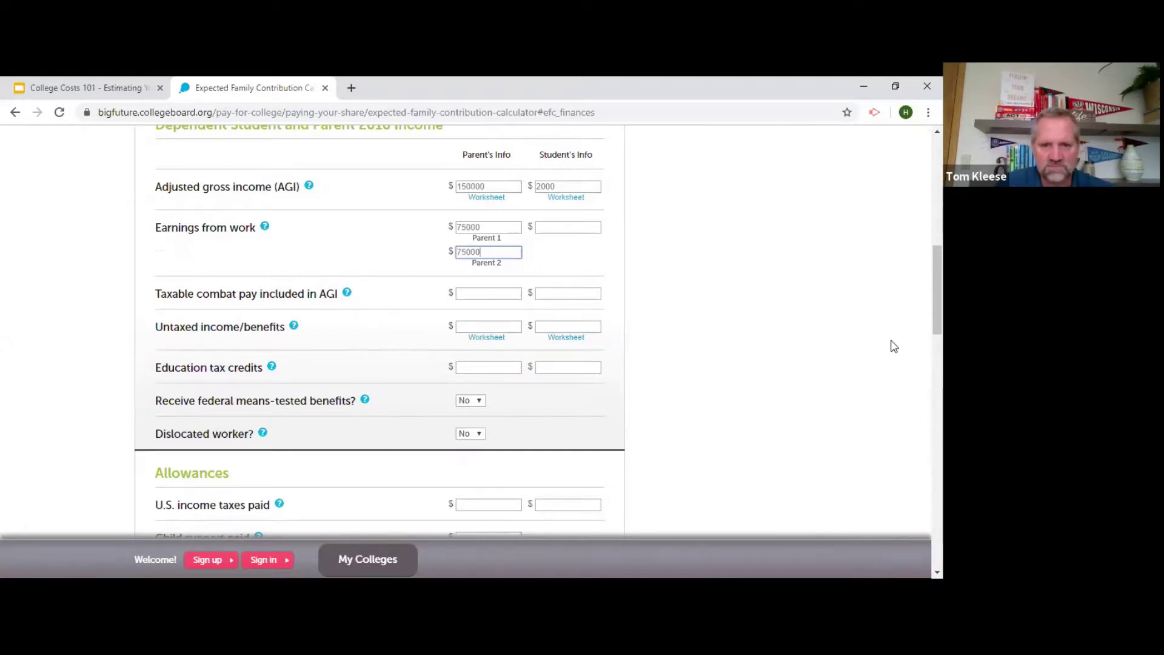
pyautogui.scroll(-3, 893, 346)
pyautogui.click(475, 302)
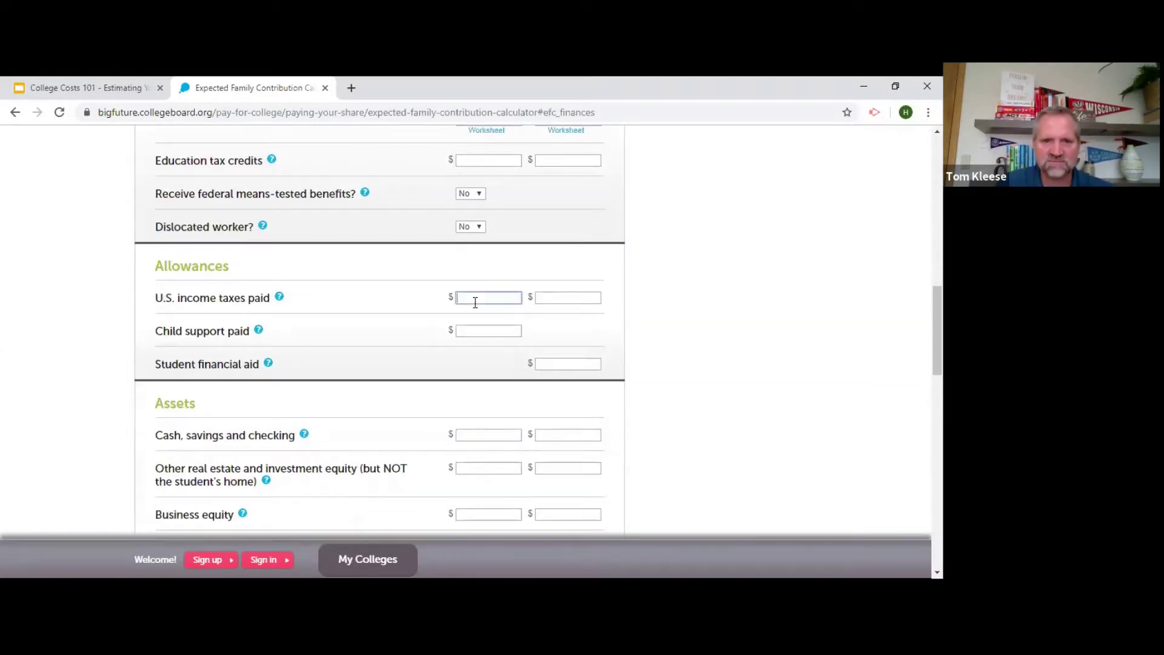
pyautogui.write('30000')
pyautogui.click(578, 301)
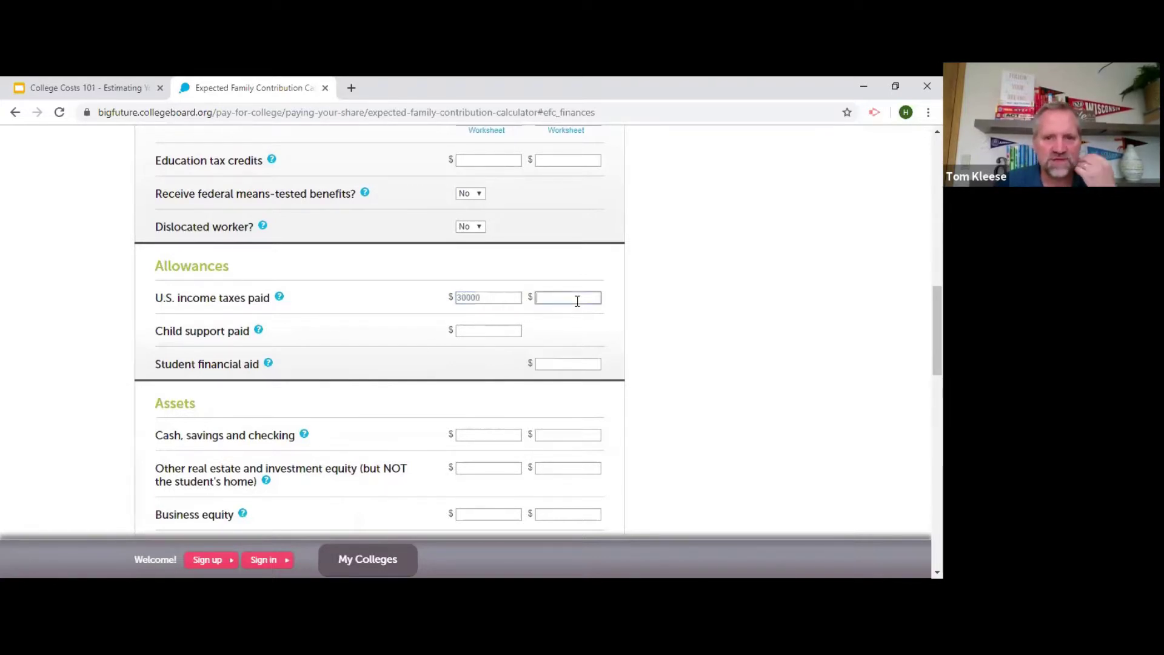
pyautogui.write('0')
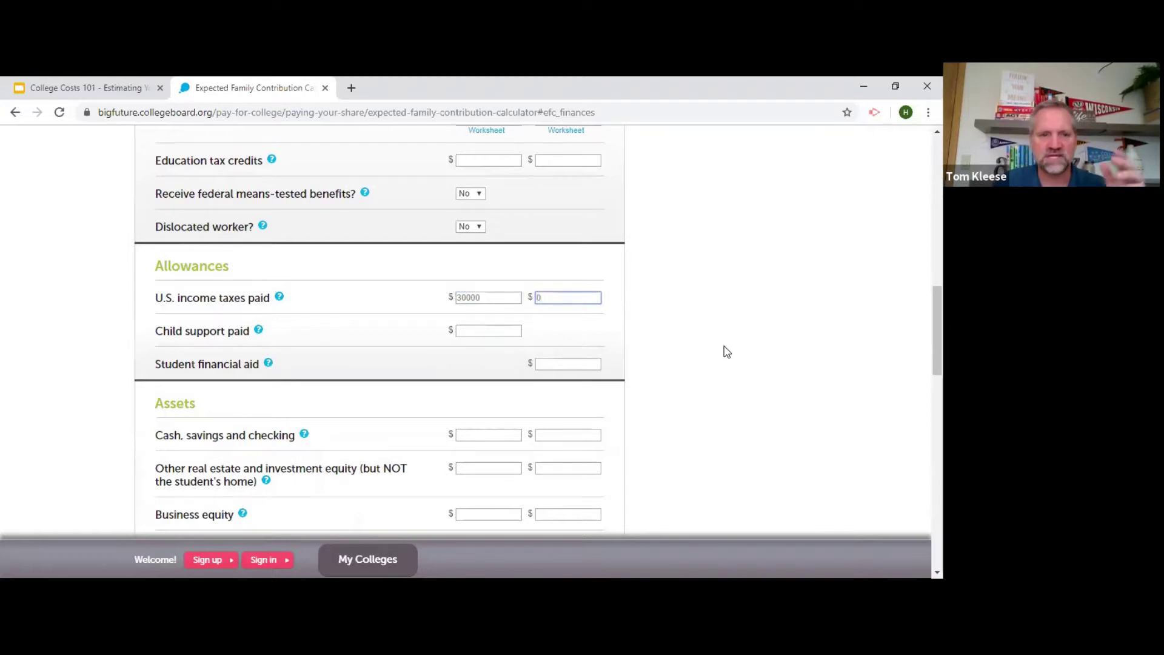
# Step: Enter cash, savings and checking assets of 10000 for the parents and 1000 for the student
pyautogui.scroll(-3, 726, 349)
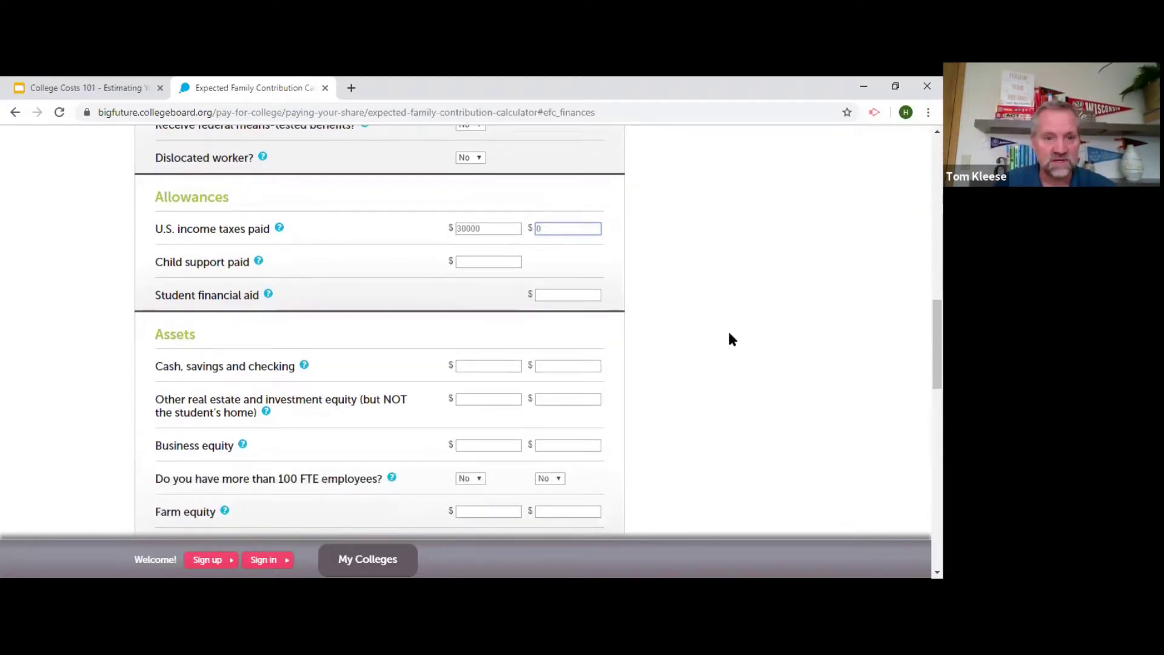
pyautogui.click(502, 299)
pyautogui.write('10000')
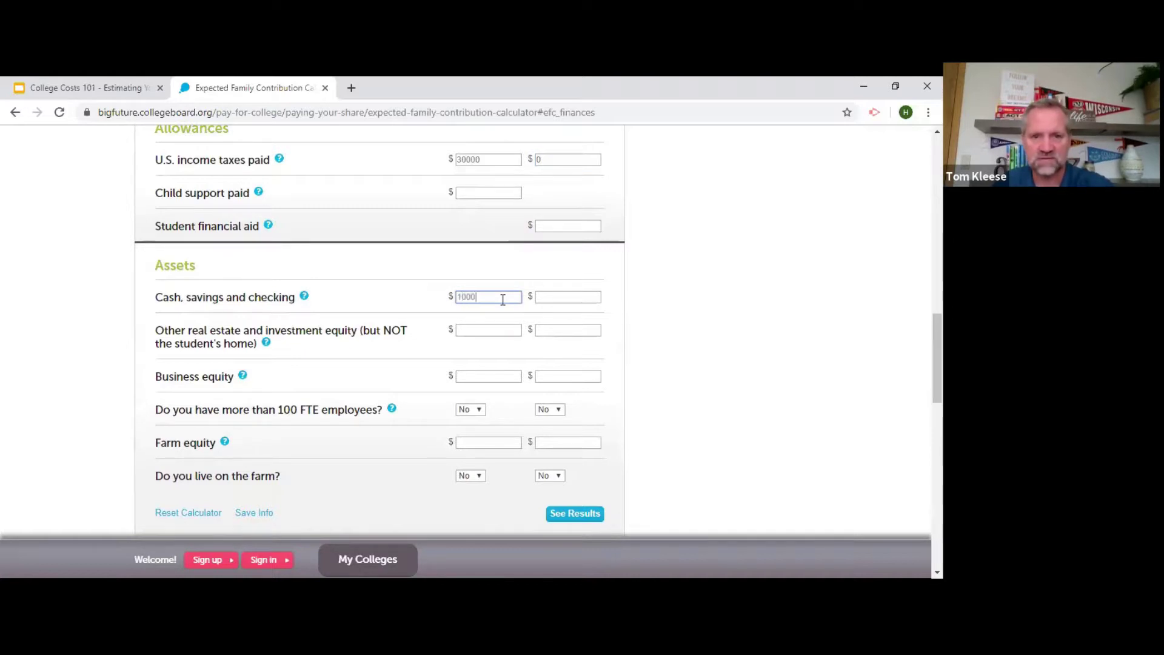
pyautogui.click(561, 292)
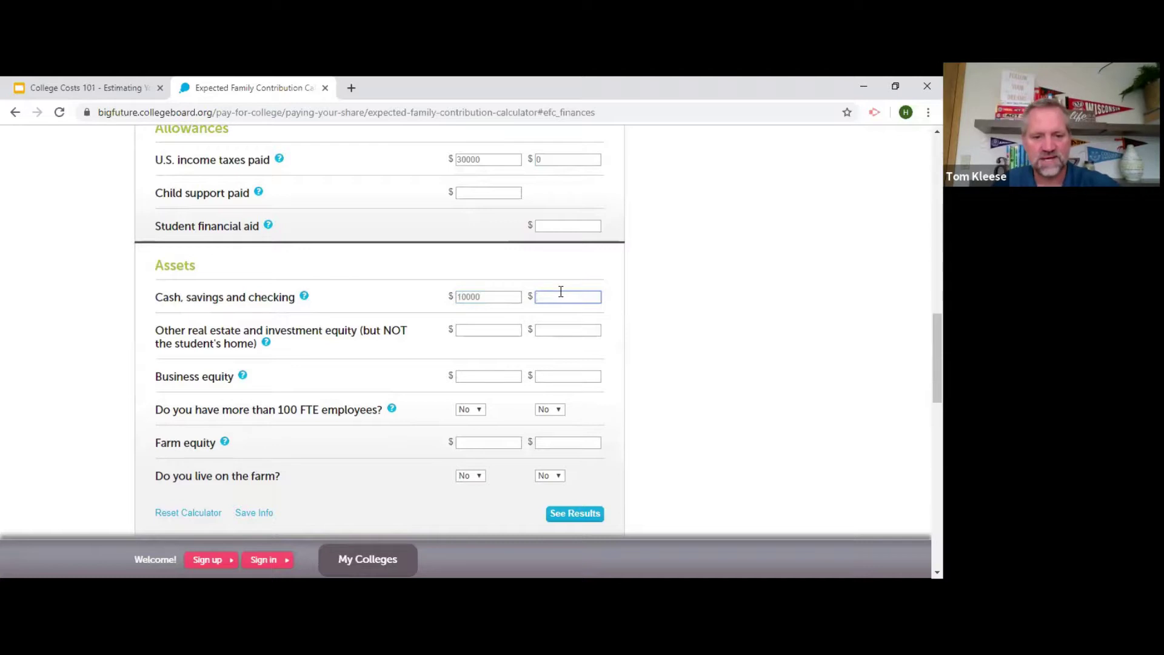
pyautogui.write('1000')
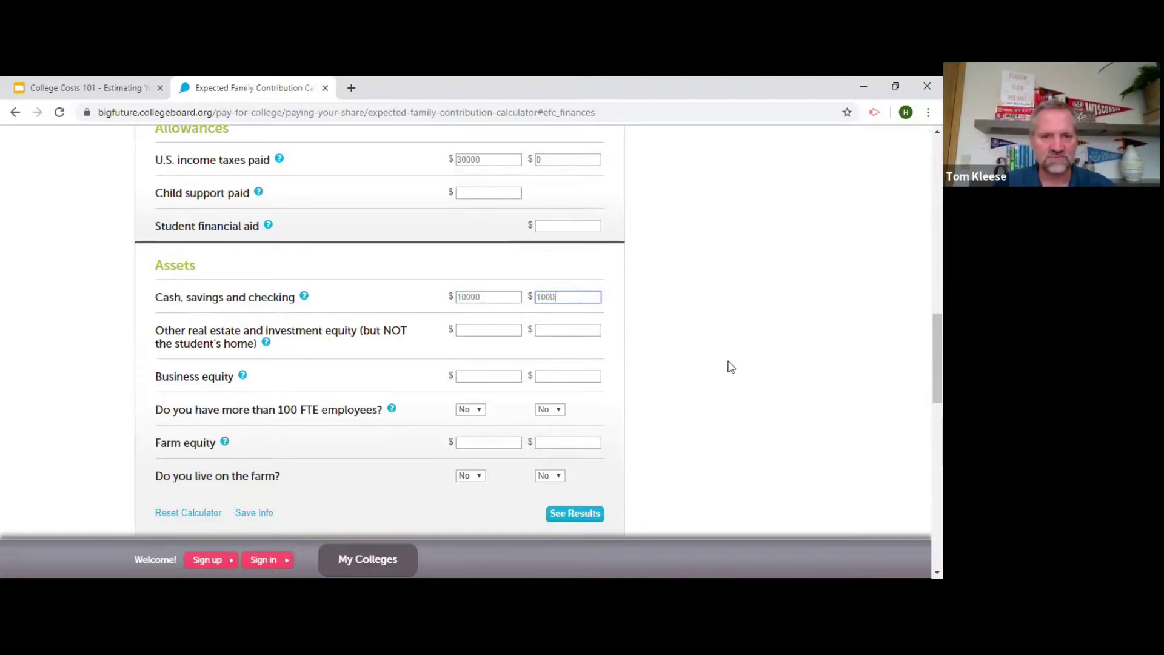
# Step: Calculate the expected family contribution and examine the Federal Methodology results
pyautogui.scroll(-1, 725, 363)
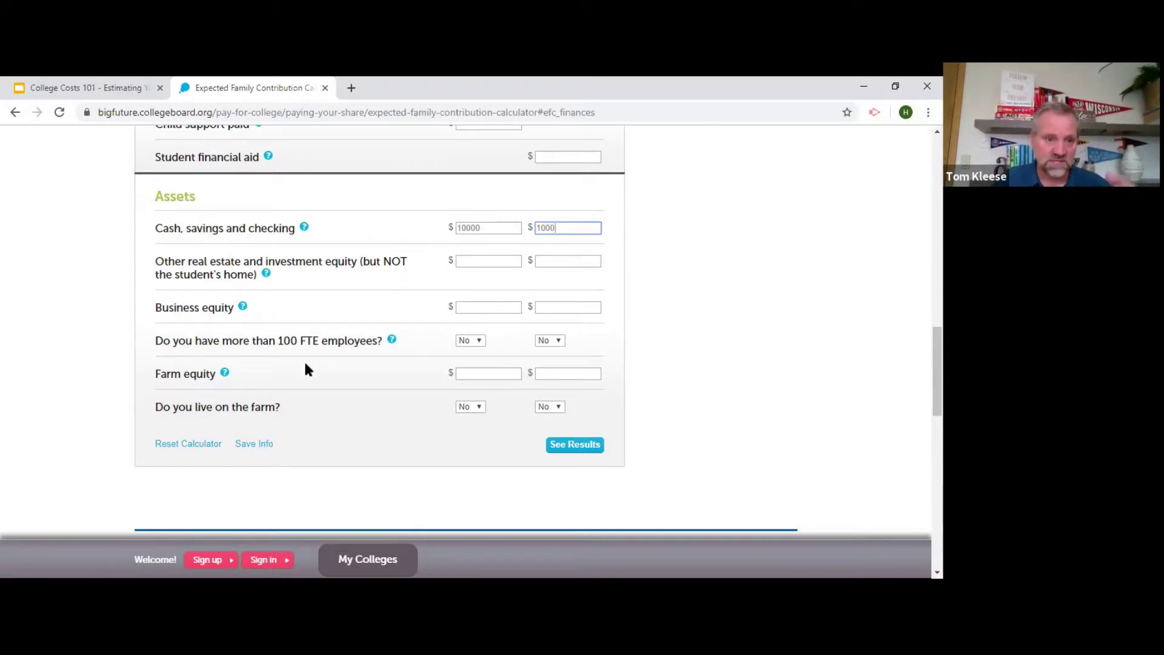
pyautogui.click(574, 445)
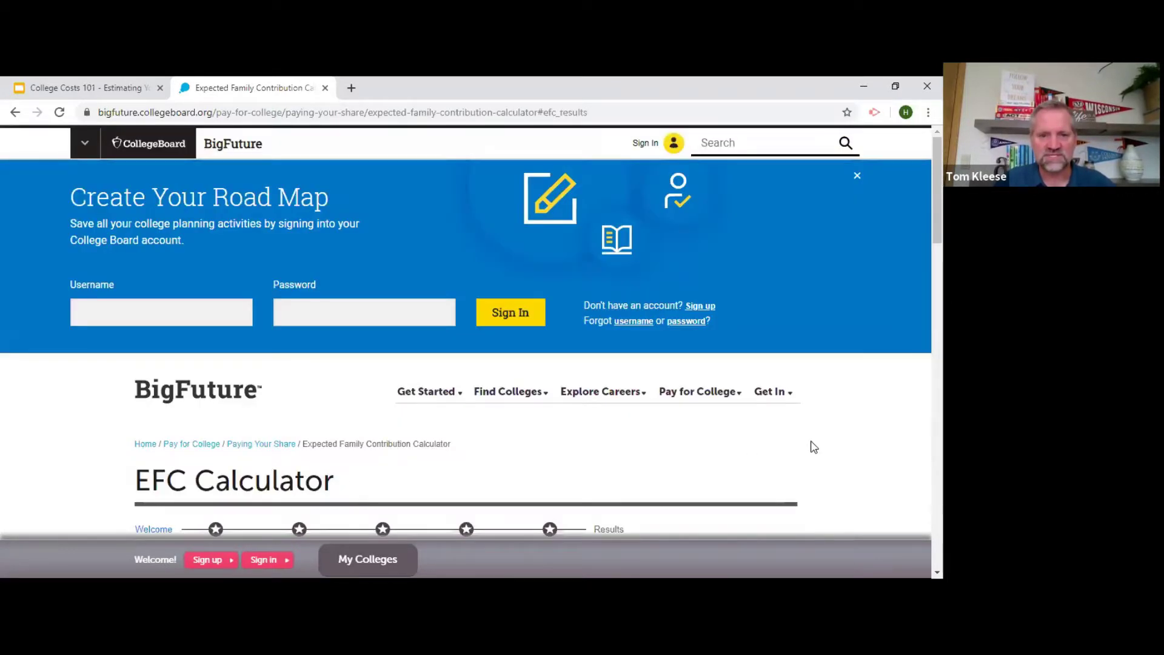
pyautogui.scroll(-2, 837, 445)
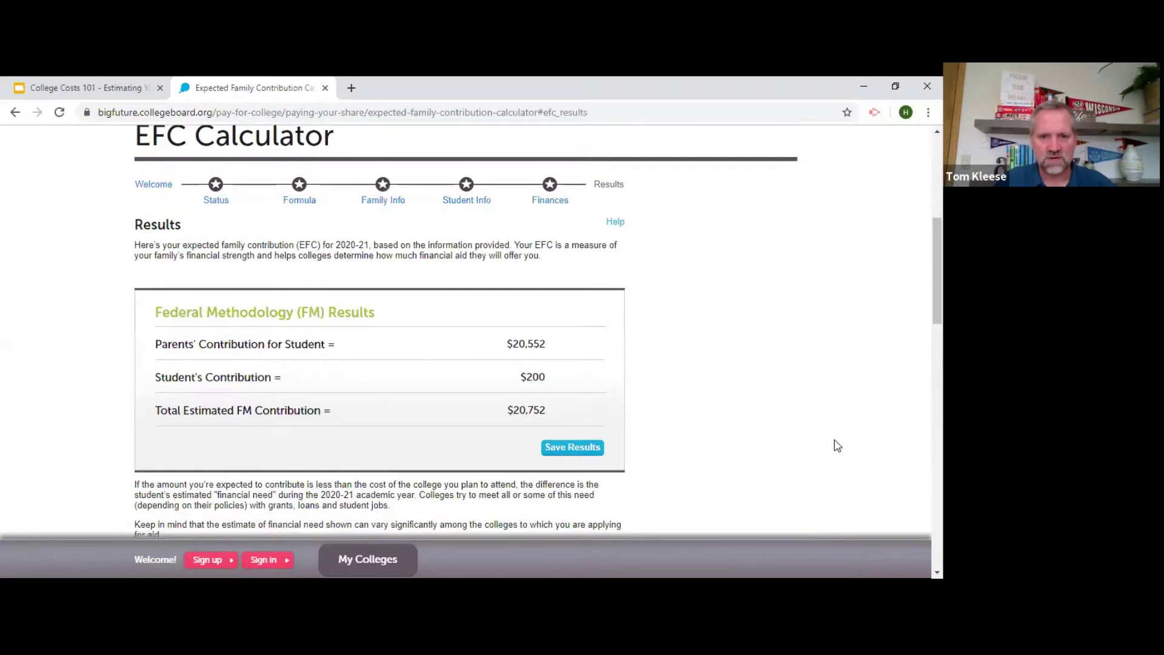
pyautogui.scroll(-1, 837, 445)
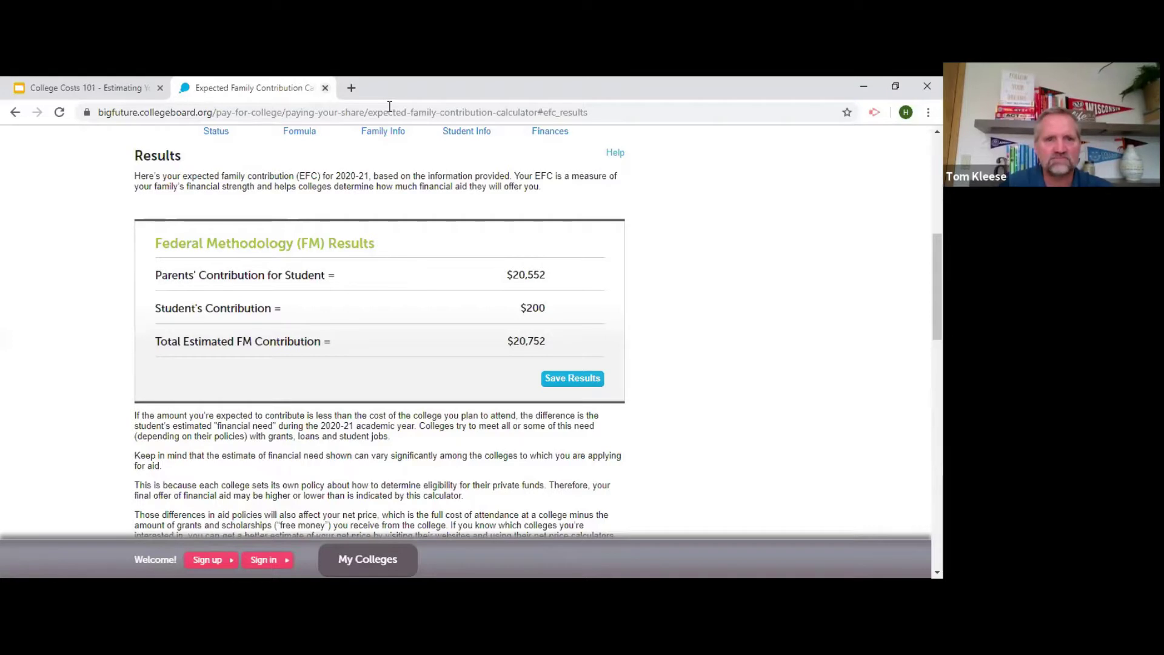
# Step: Close the EFC calculator and advance the presentation to the Simplified financial aid formula slide
pyautogui.hotkey('ctrl', 'w')
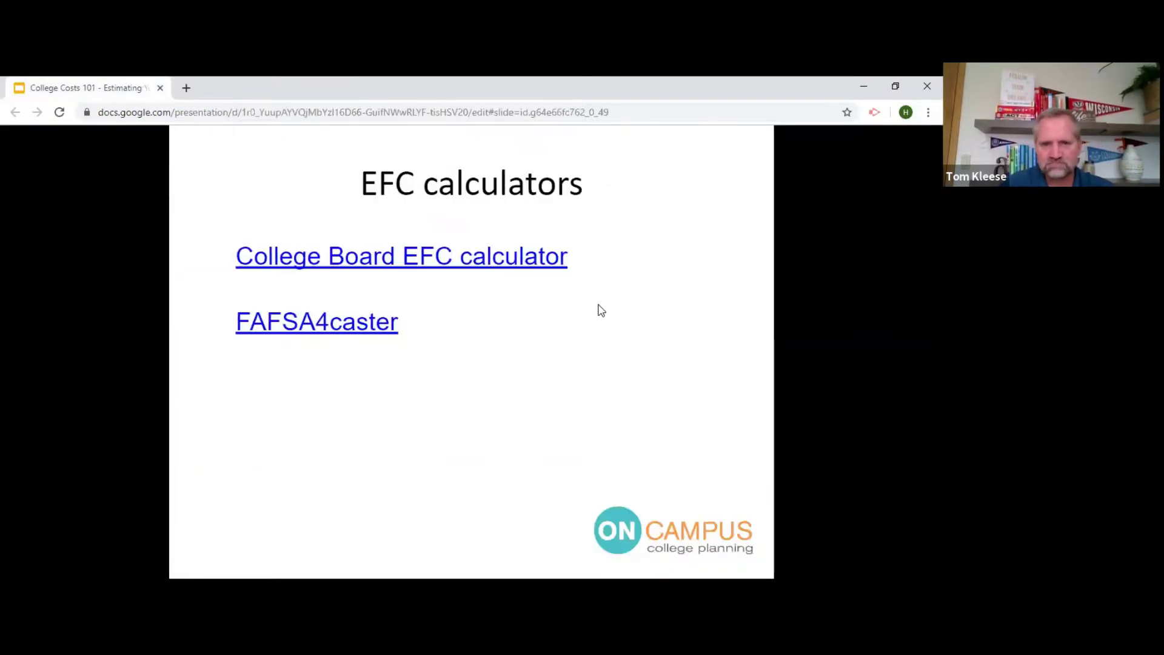
pyautogui.click(601, 310)
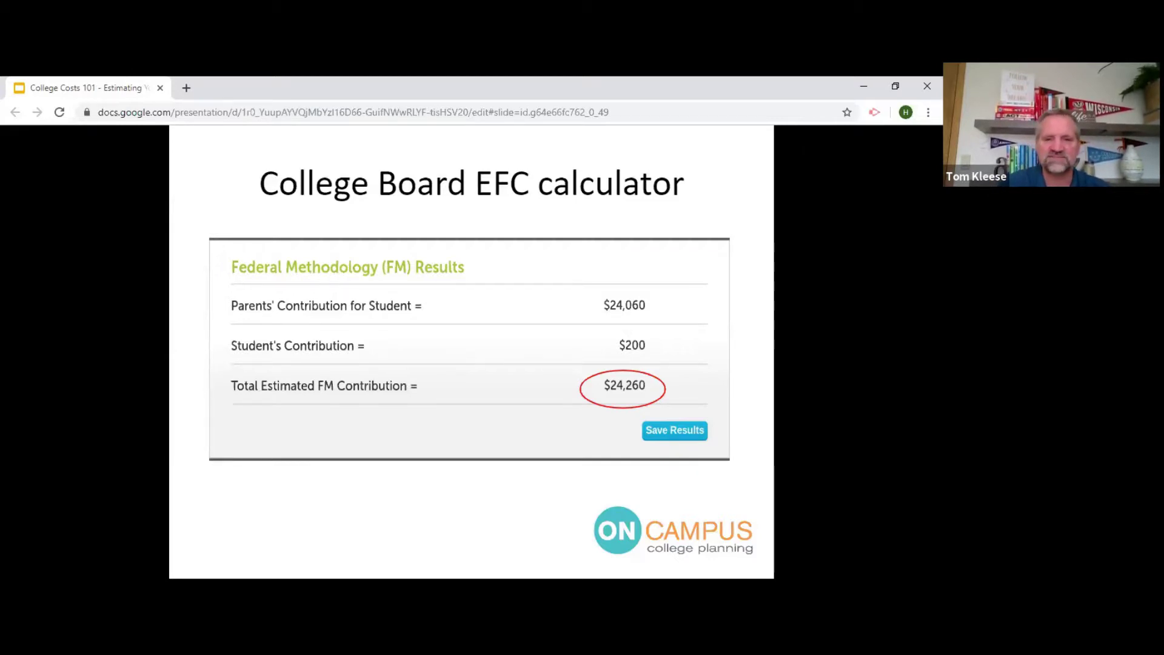
pyautogui.press('Right')
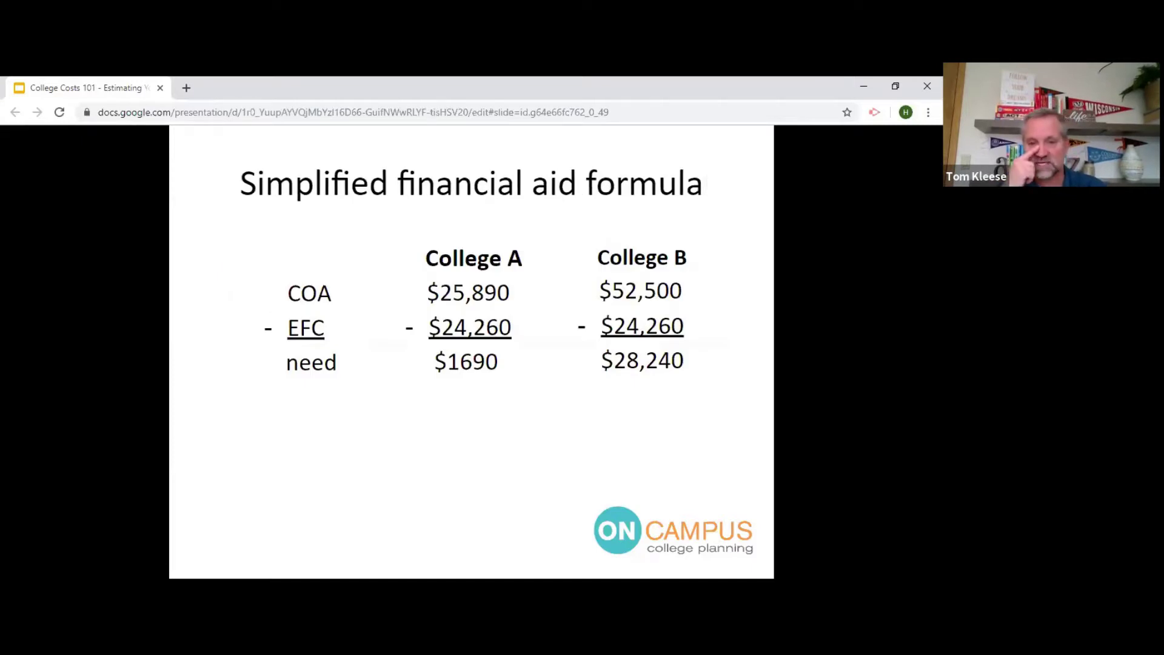
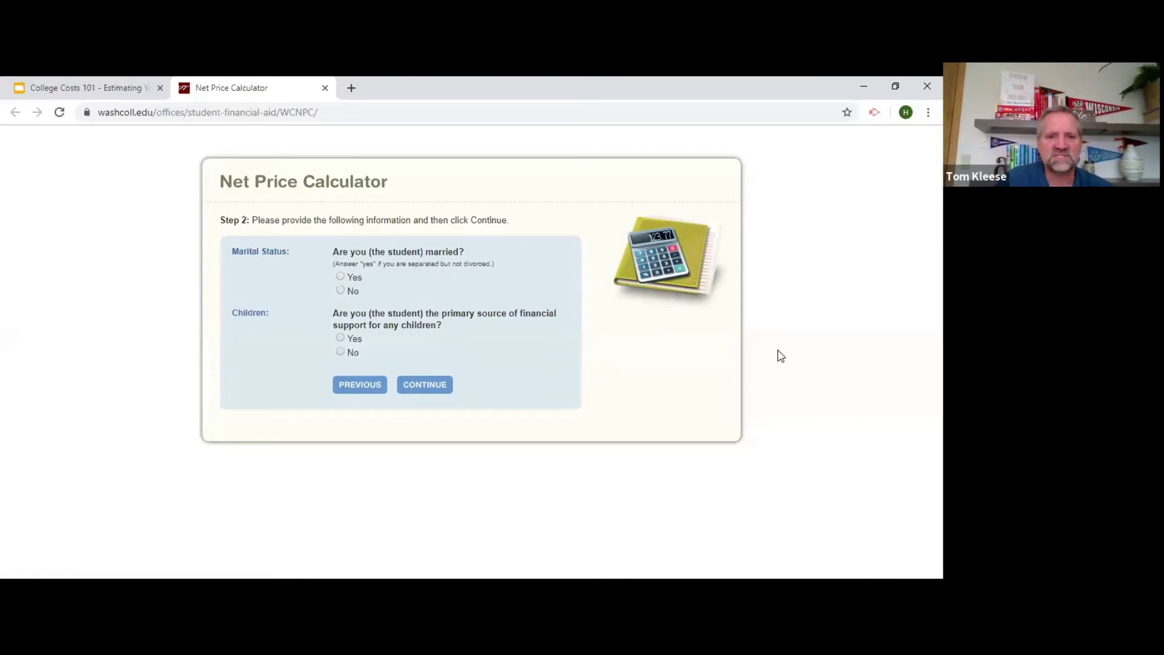
# Step: Answer No to the student being married and No to supporting any children, and continue to Step 3
pyautogui.click(340, 291)
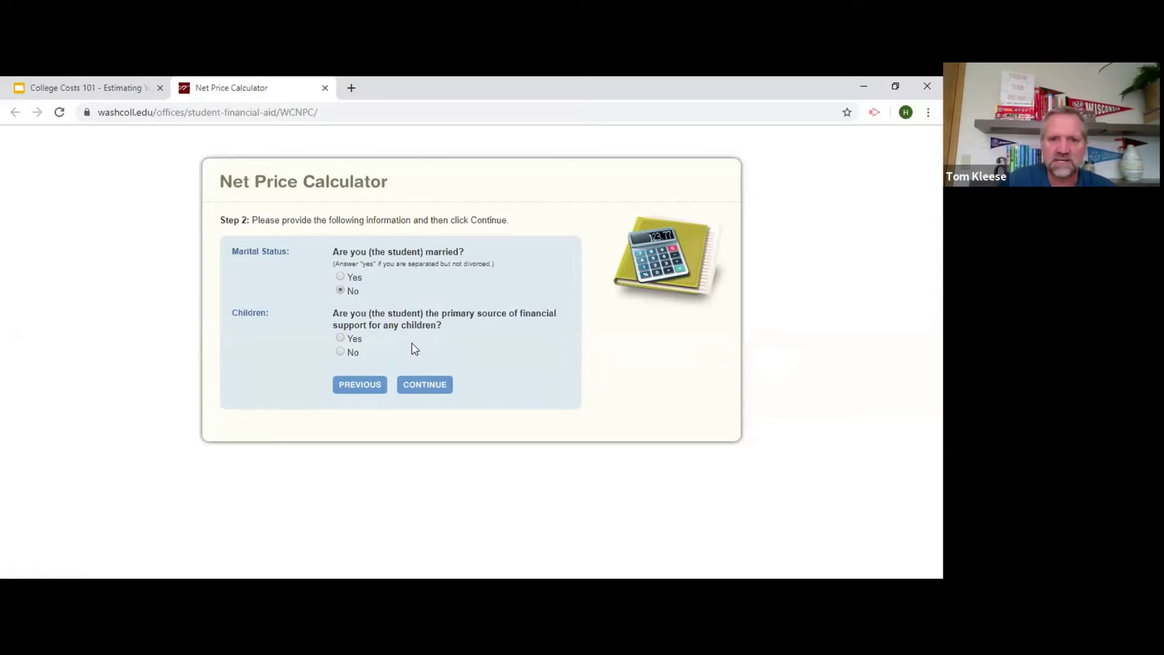
pyautogui.click(340, 350)
pyautogui.click(421, 388)
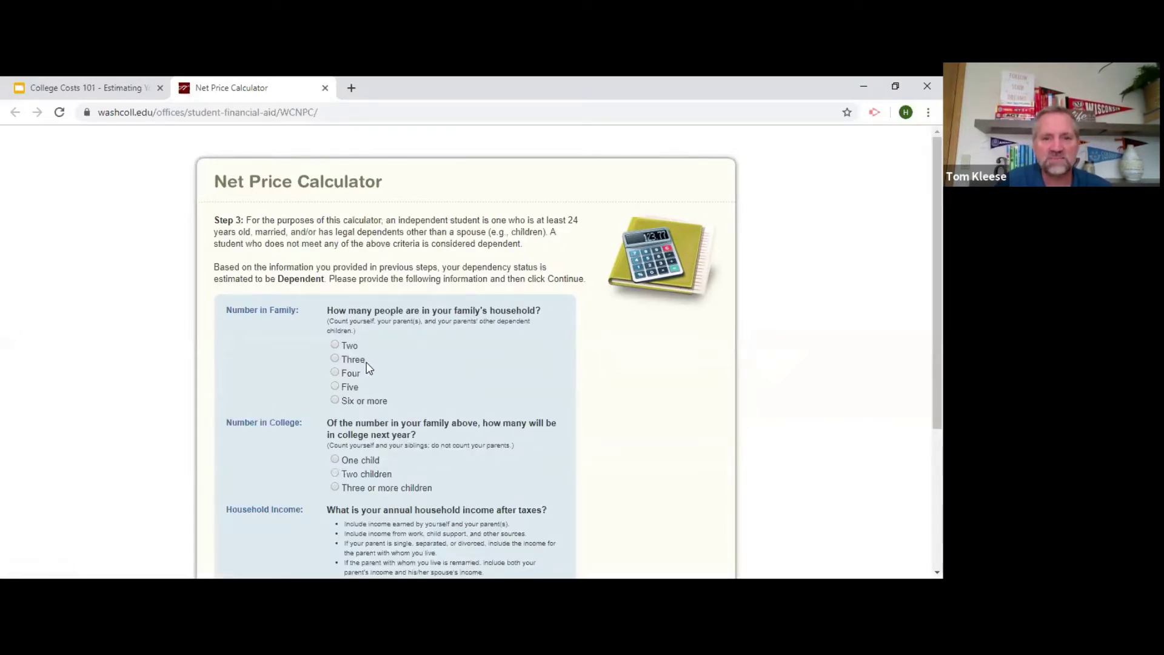
# Step: Set the household to Five people, One child in college and income Above $99,999, and continue to the review
pyautogui.click(337, 386)
pyautogui.scroll(-2, 474, 393)
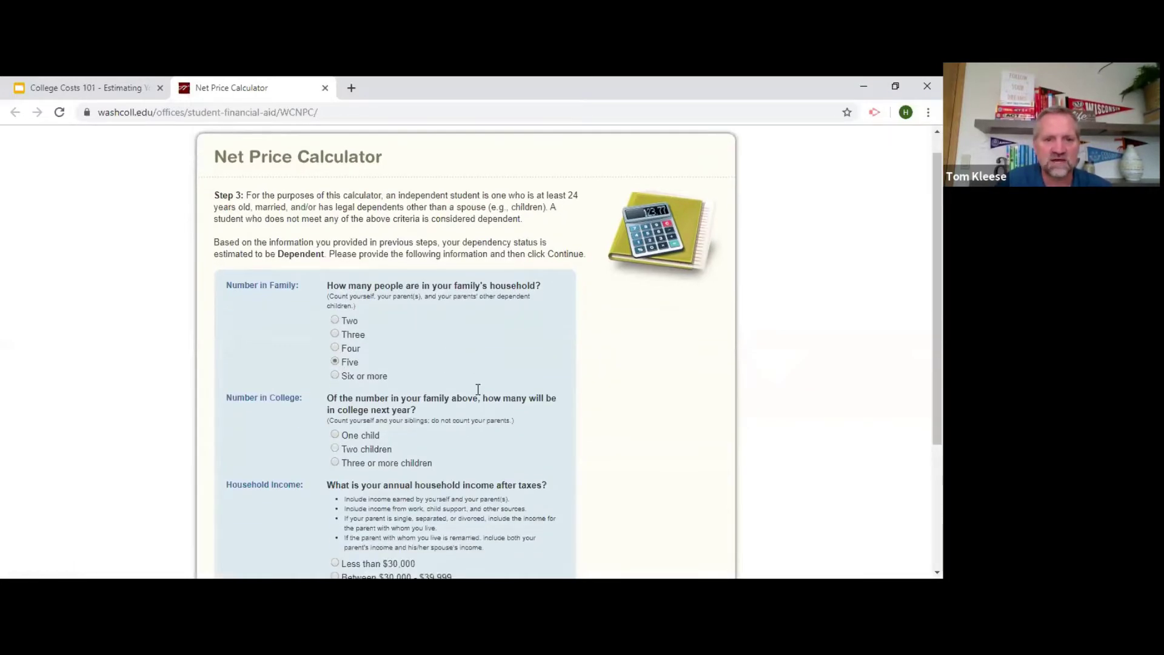
pyautogui.click(336, 323)
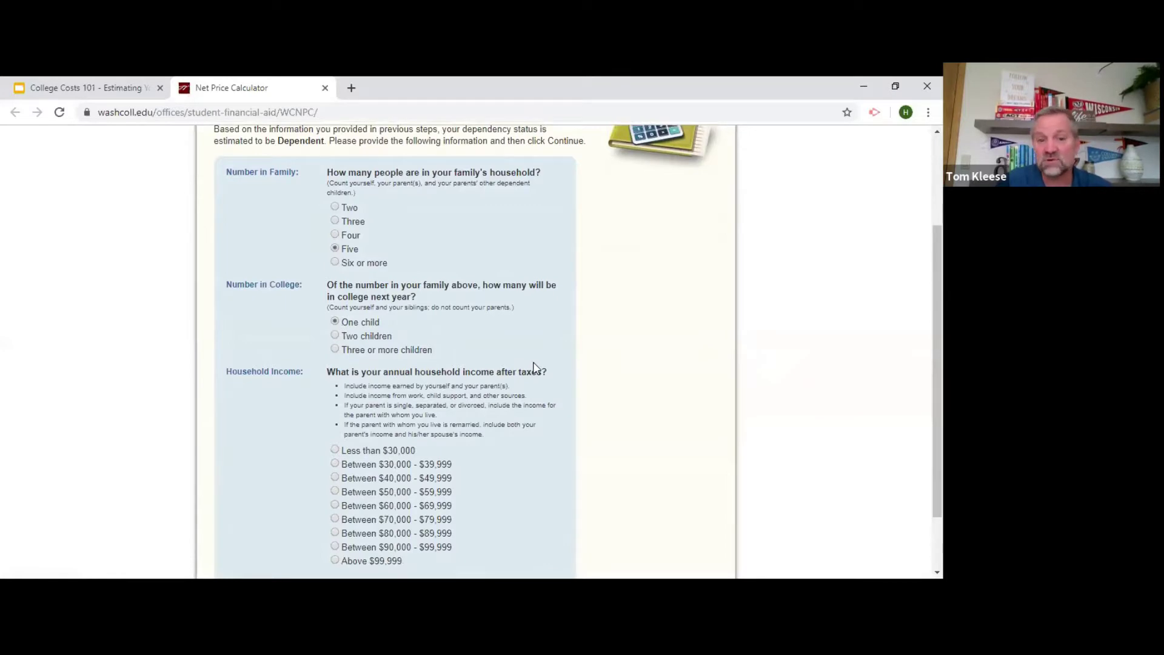
pyautogui.scroll(-1, 536, 368)
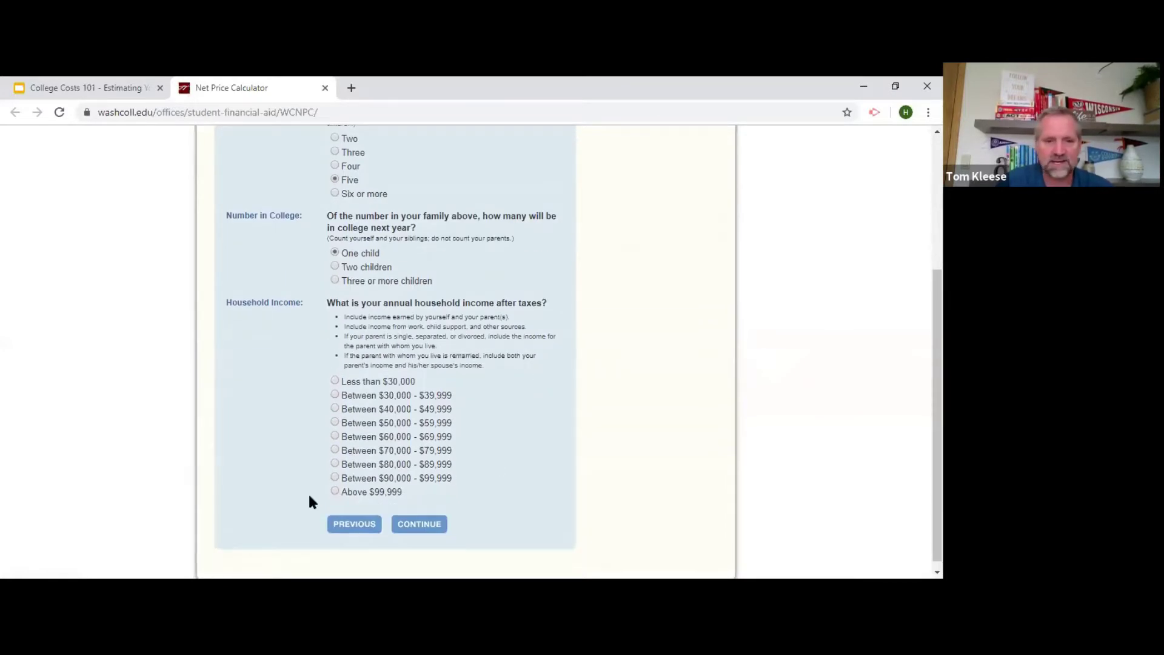
pyautogui.click(334, 492)
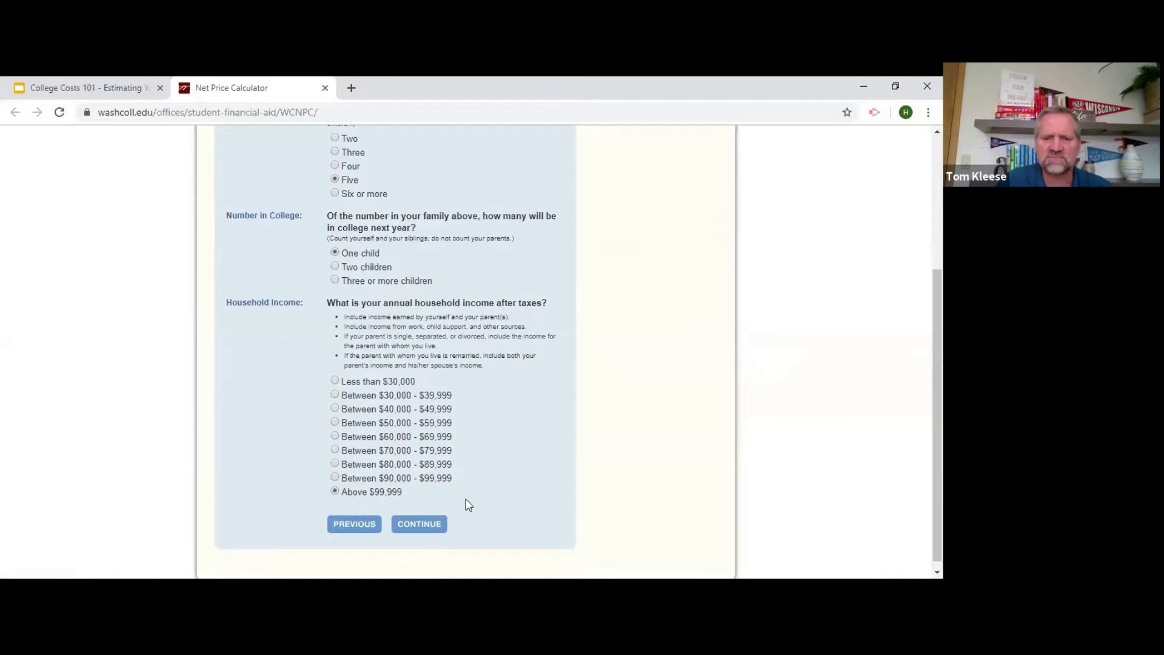
pyautogui.click(412, 527)
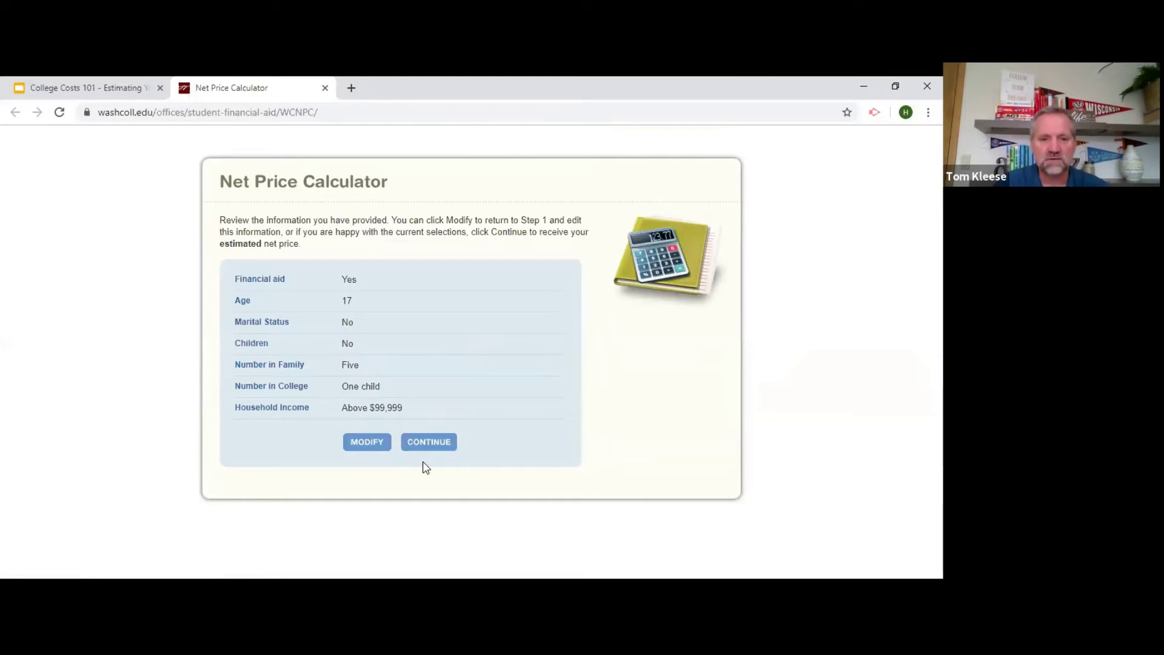
# Step: Accept the reviewed answers to get the estimated net price, and highlight the academic year of the estimate
pyautogui.click(423, 443)
pyautogui.scroll(-1, 736, 424)
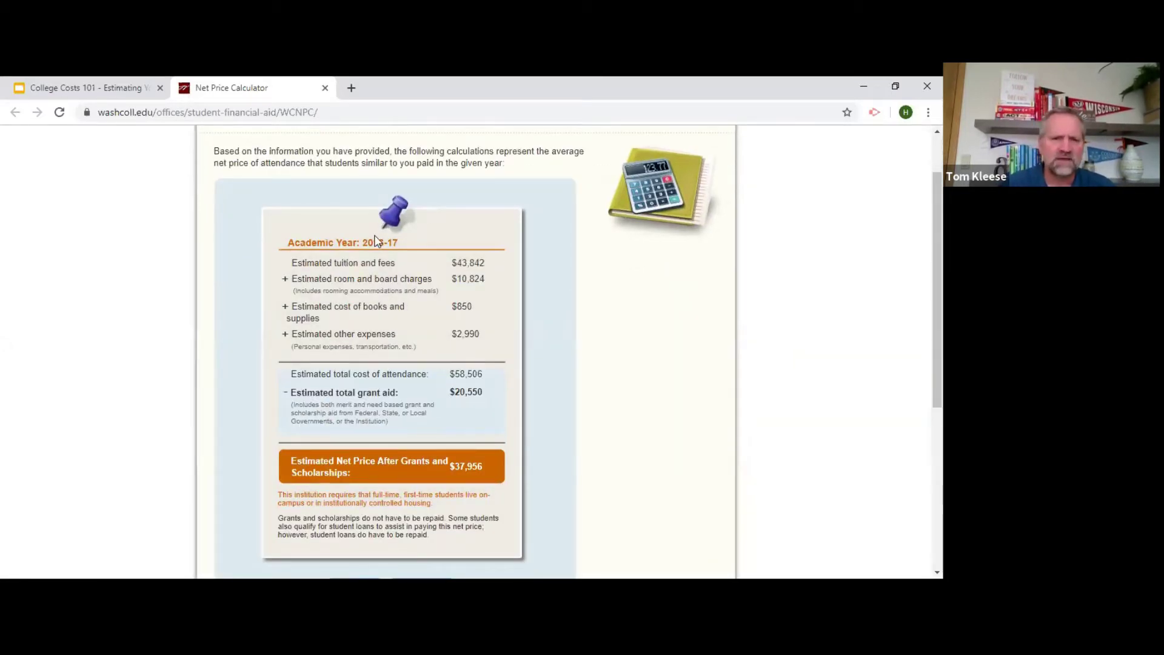
pyautogui.moveTo(363, 243); pyautogui.dragTo(403, 247)
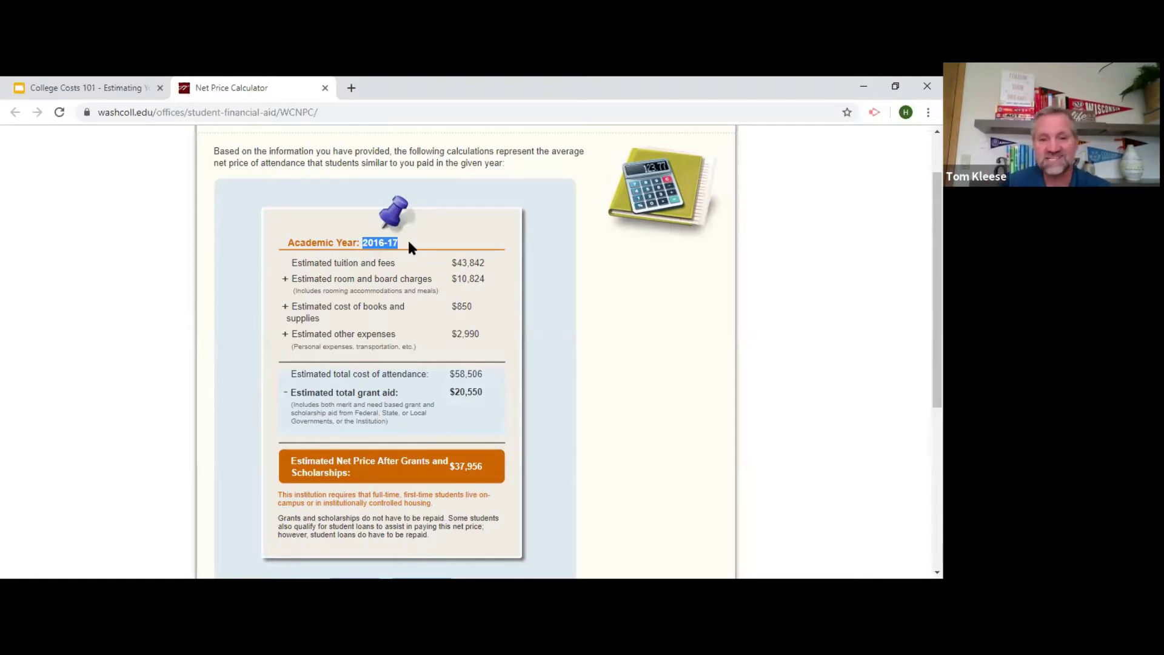
pyautogui.click(448, 273)
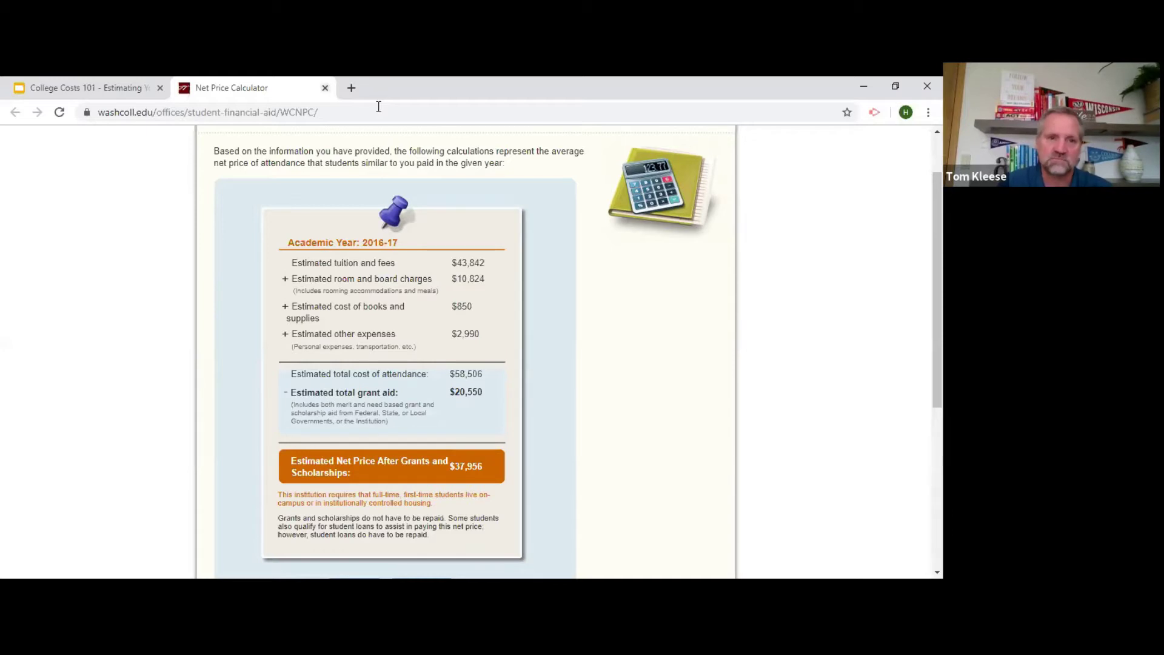
# Step: Close the Washington College calculator and open Ohio Wesleyan's net price calculator from the Net Price Calculators slide
pyautogui.hotkey('ctrl', 'w')
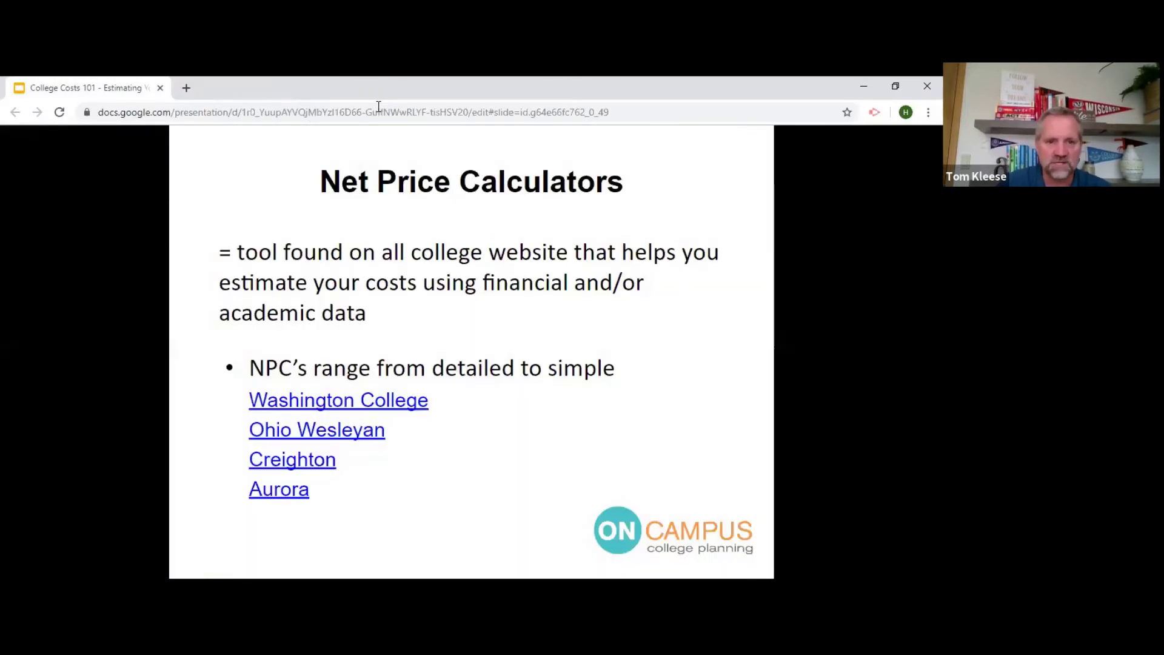
pyautogui.click(365, 441)
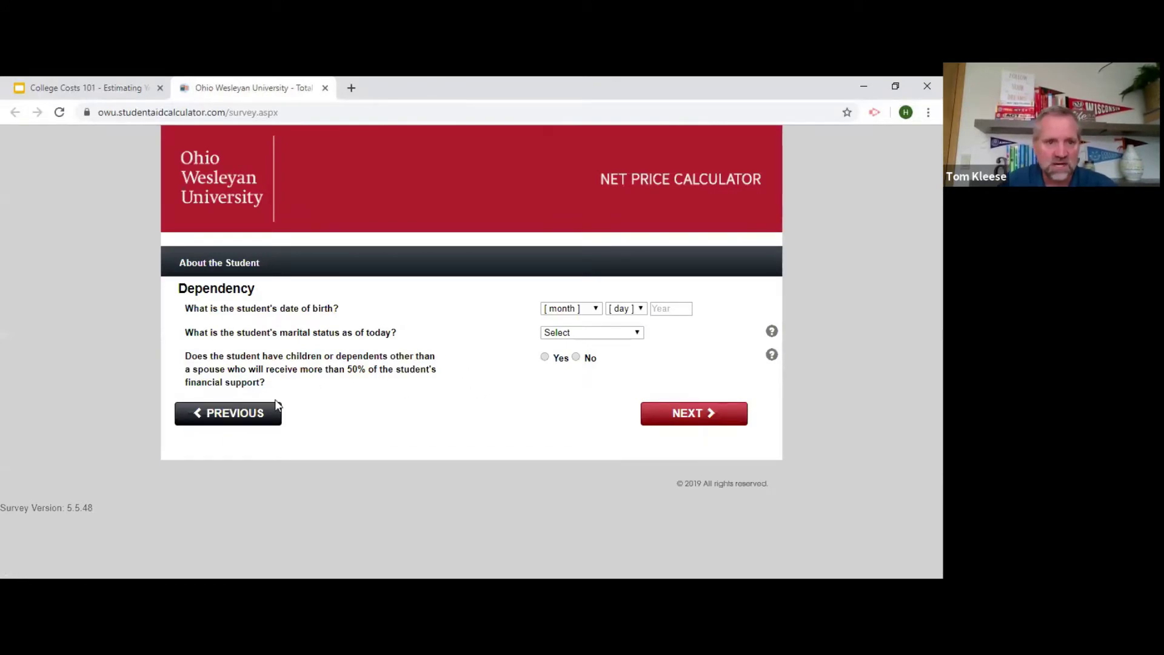
# Step: Open the Ohio Wesleyan University website from the calculator and go to its Financial Aid, Scholarships, & Tuition page
pyautogui.click(210, 191)
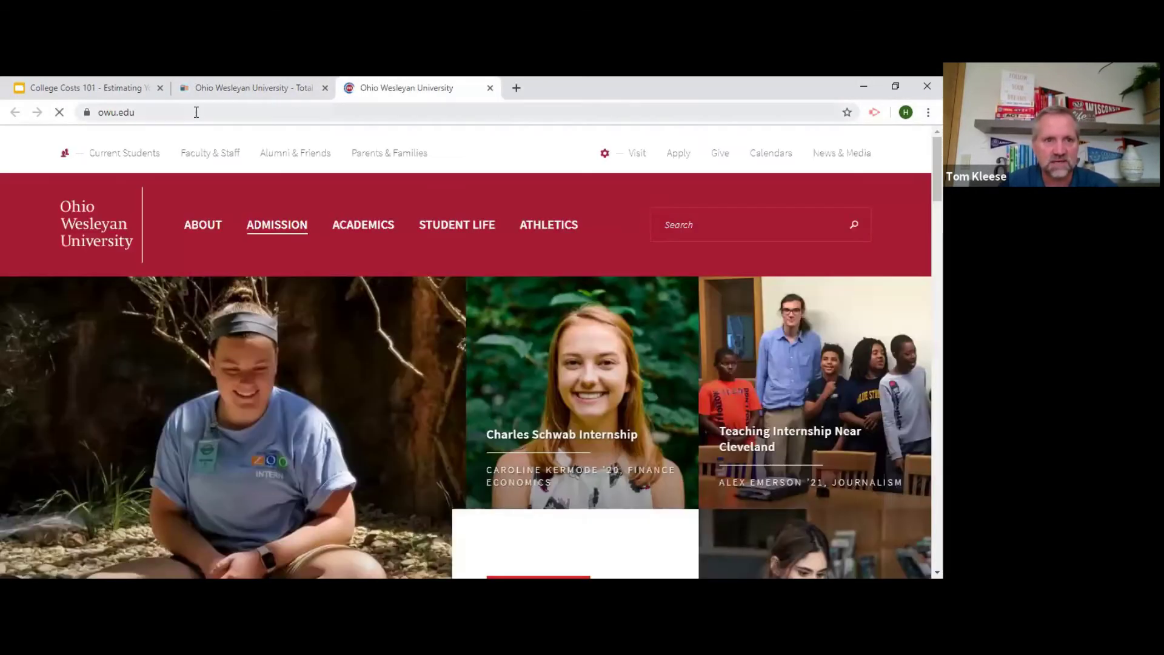
pyautogui.click(196, 112)
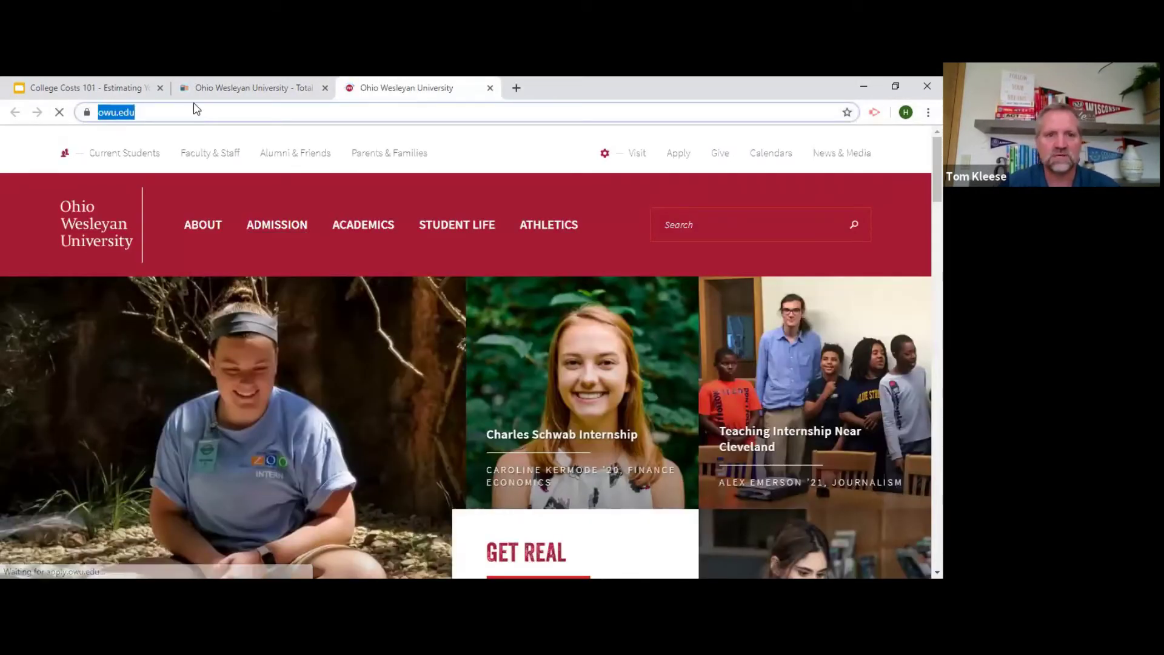
pyautogui.click(280, 337)
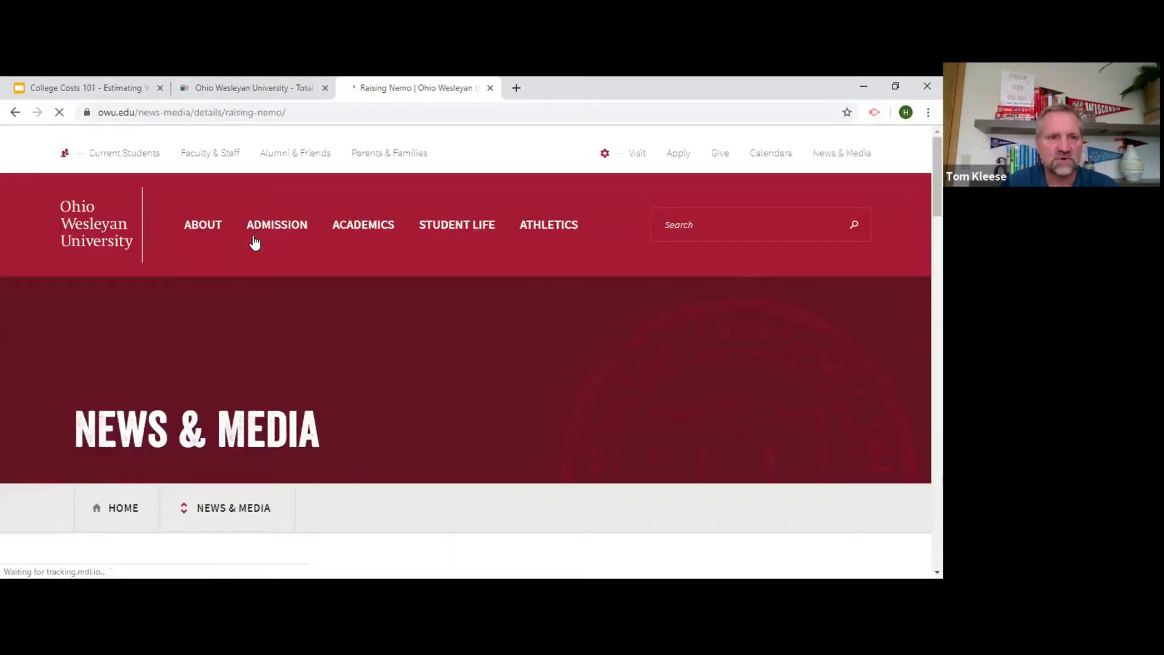
pyautogui.moveTo(254, 236)
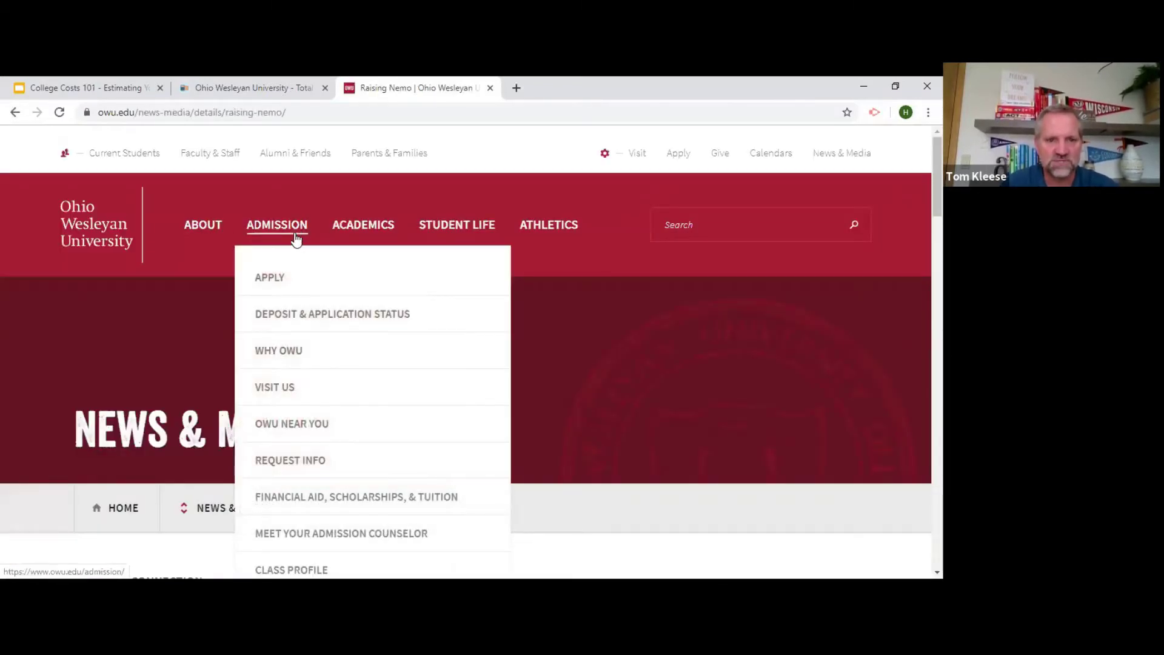
pyautogui.click(328, 498)
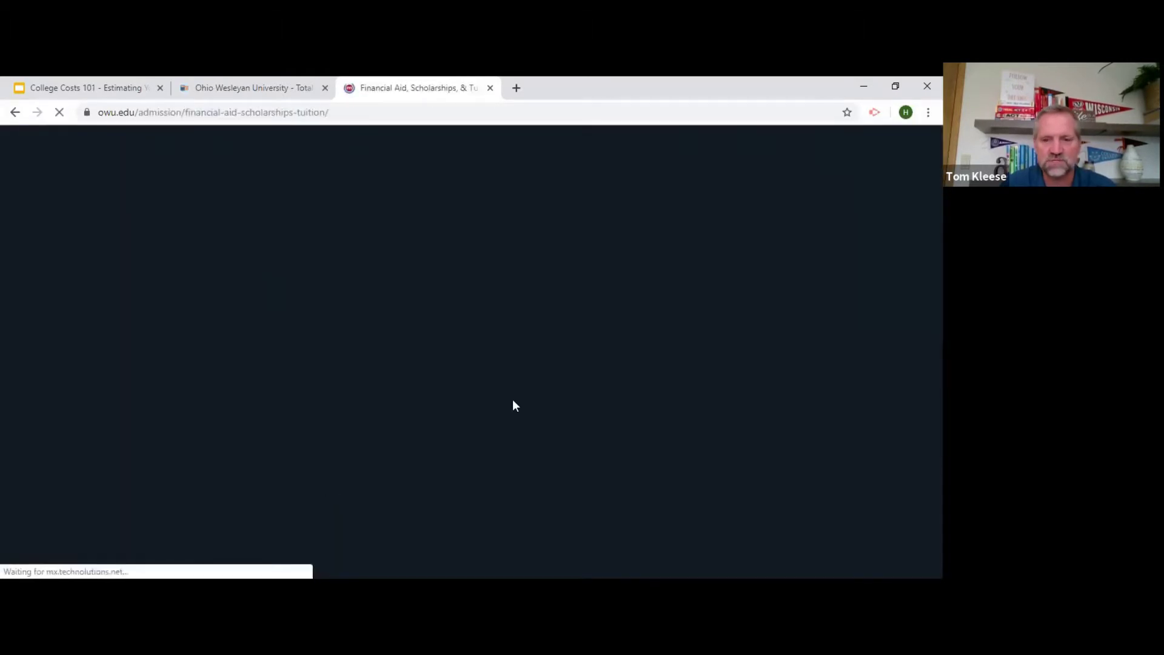
# Step: Find the Net Price Calculator link on the Financial Aid, Scholarships, & Tuition page
pyautogui.scroll(-2, 513, 388)
pyautogui.scroll(-2, 513, 388)
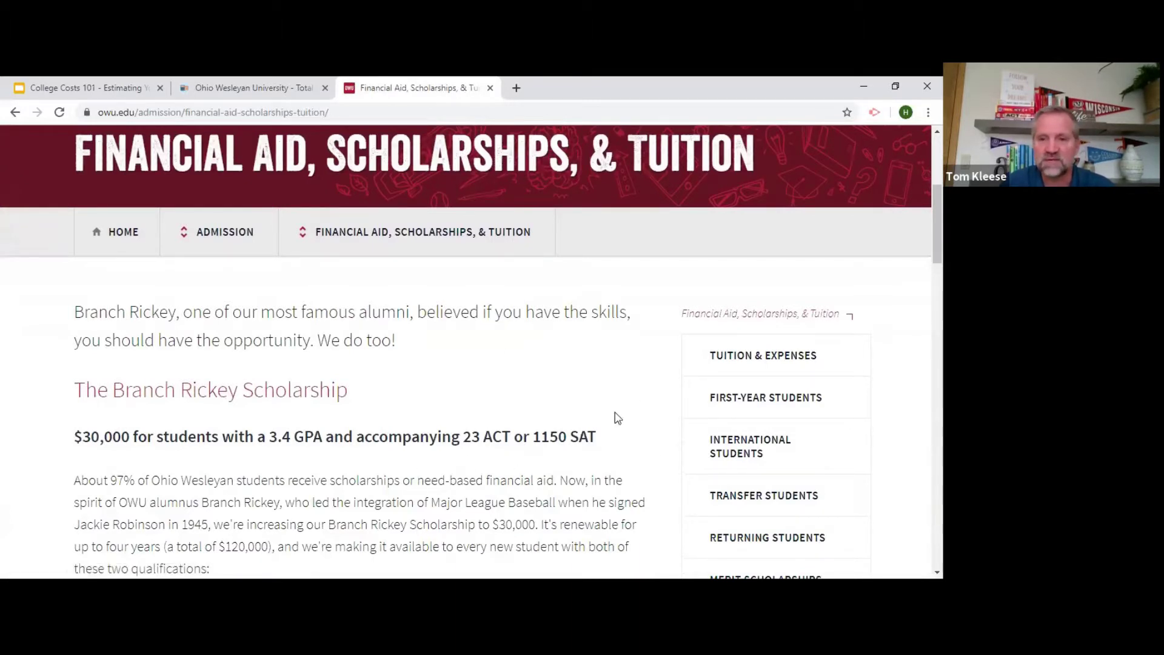
pyautogui.scroll(-2, 866, 449)
pyautogui.scroll(-2, 869, 448)
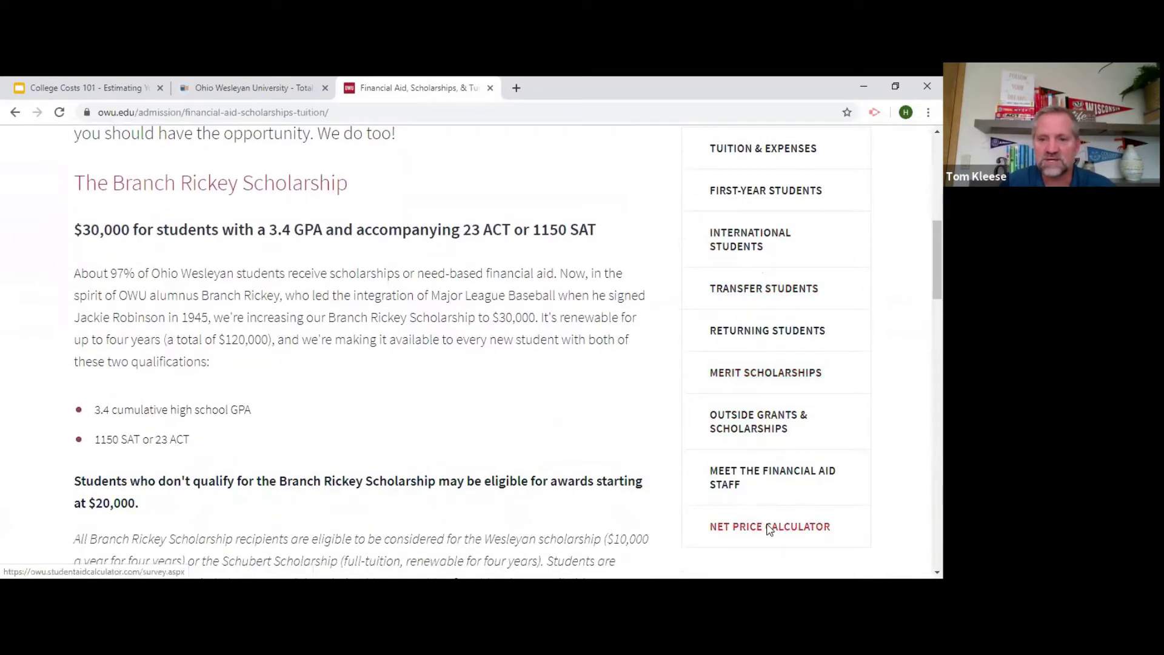
# Step: Open Ohio Wesleyan's Net Price Calculator from the financial aid page and enter the student's date of birth
pyautogui.click(767, 525)
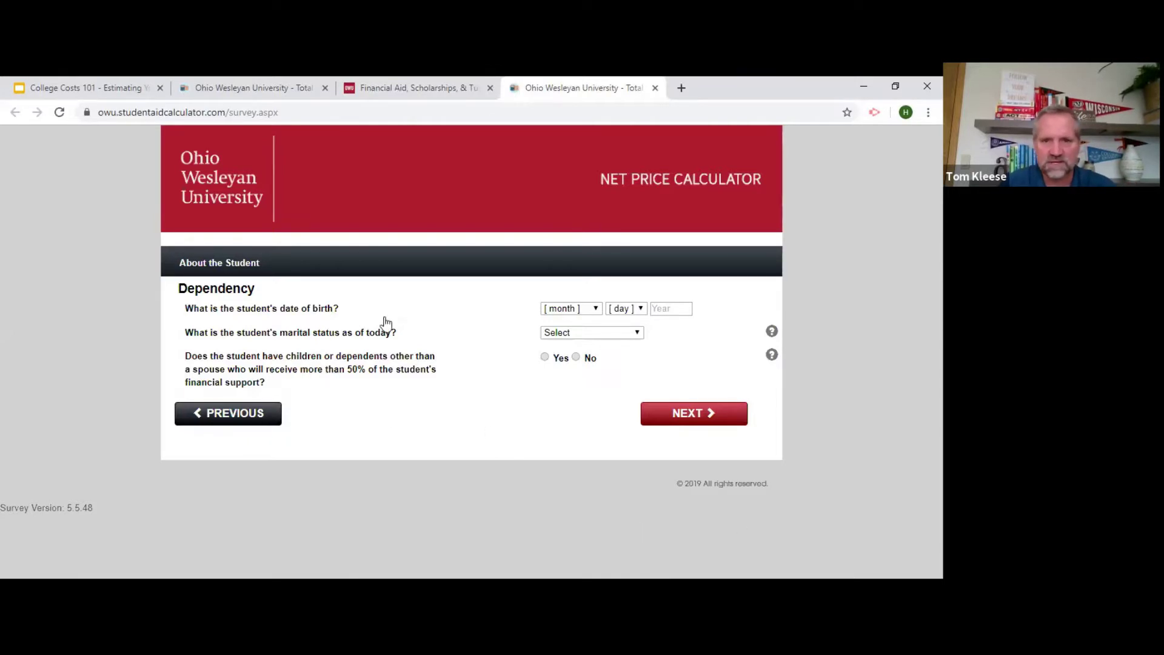
pyautogui.click(596, 309)
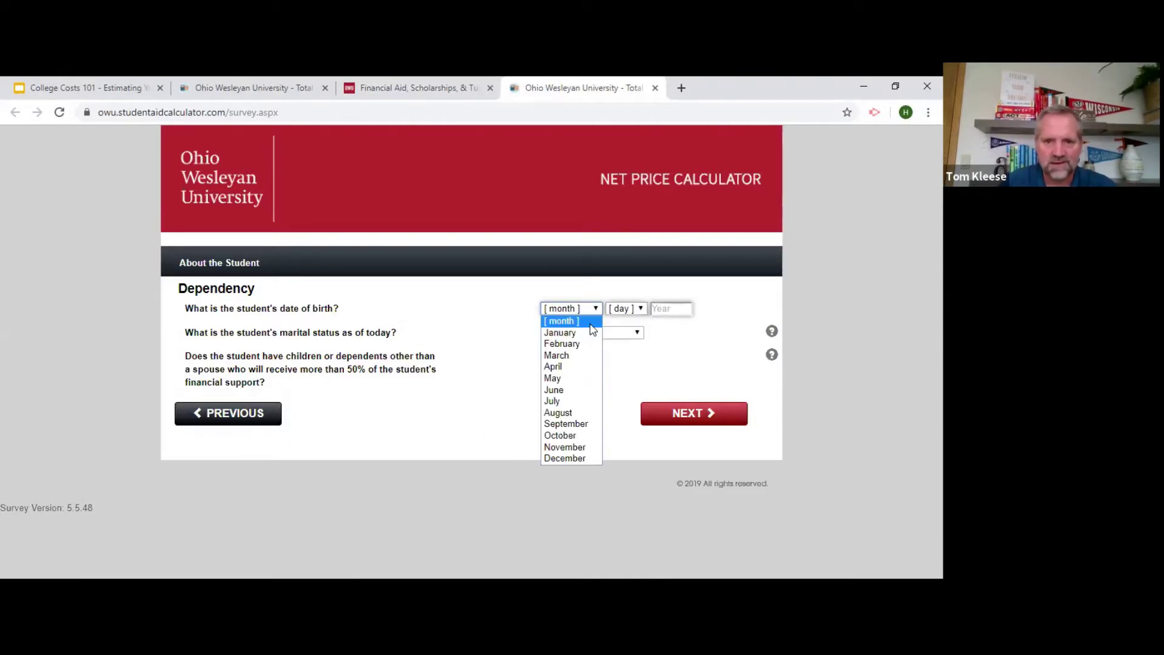
pyautogui.click(584, 333)
pyautogui.click(625, 309)
pyautogui.click(628, 343)
pyautogui.click(655, 308)
pyautogui.write('2003')
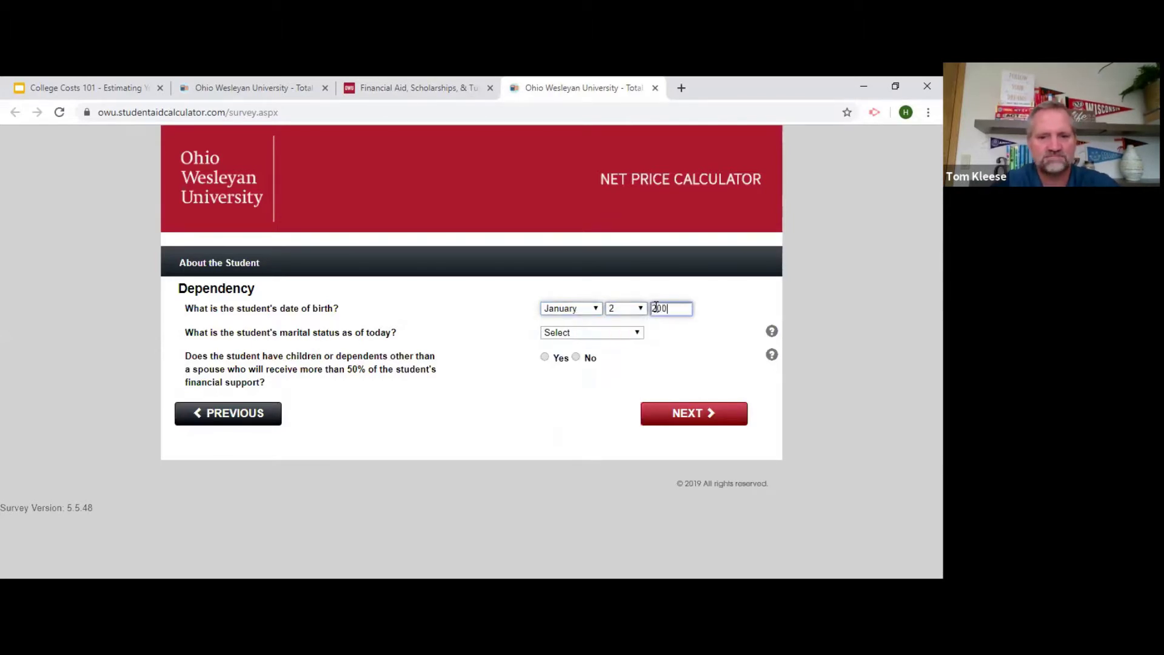
# Step: Set the student's marital status to Single/Never Married, answer No to having children or dependents, and continue
pyautogui.click(632, 332)
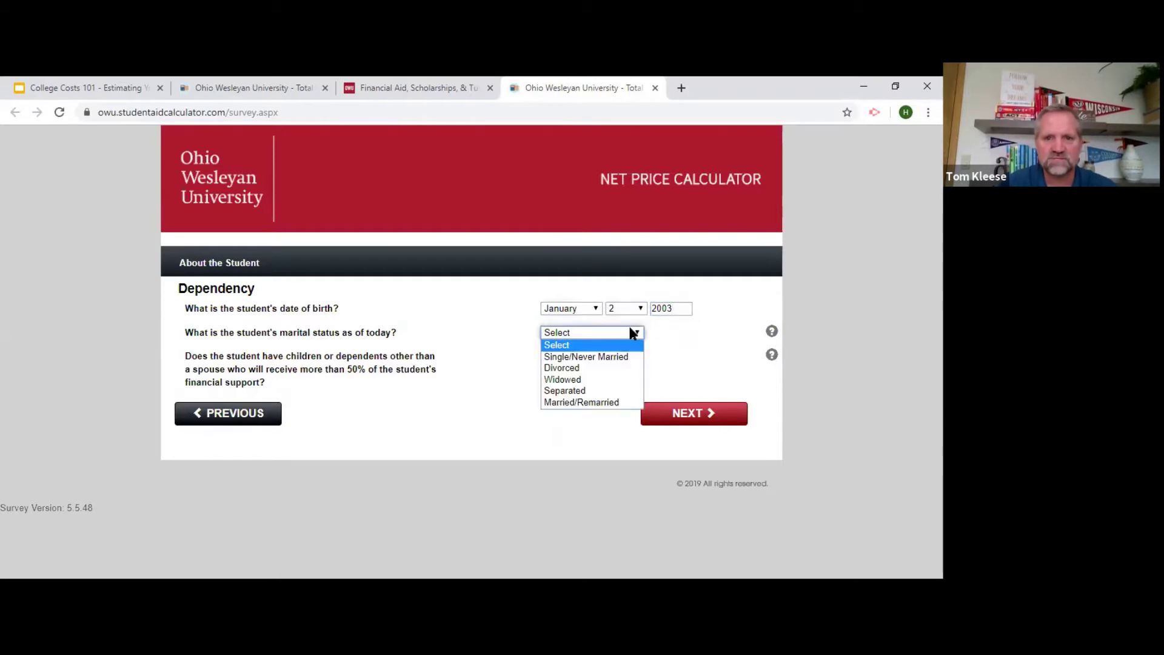
pyautogui.click(596, 357)
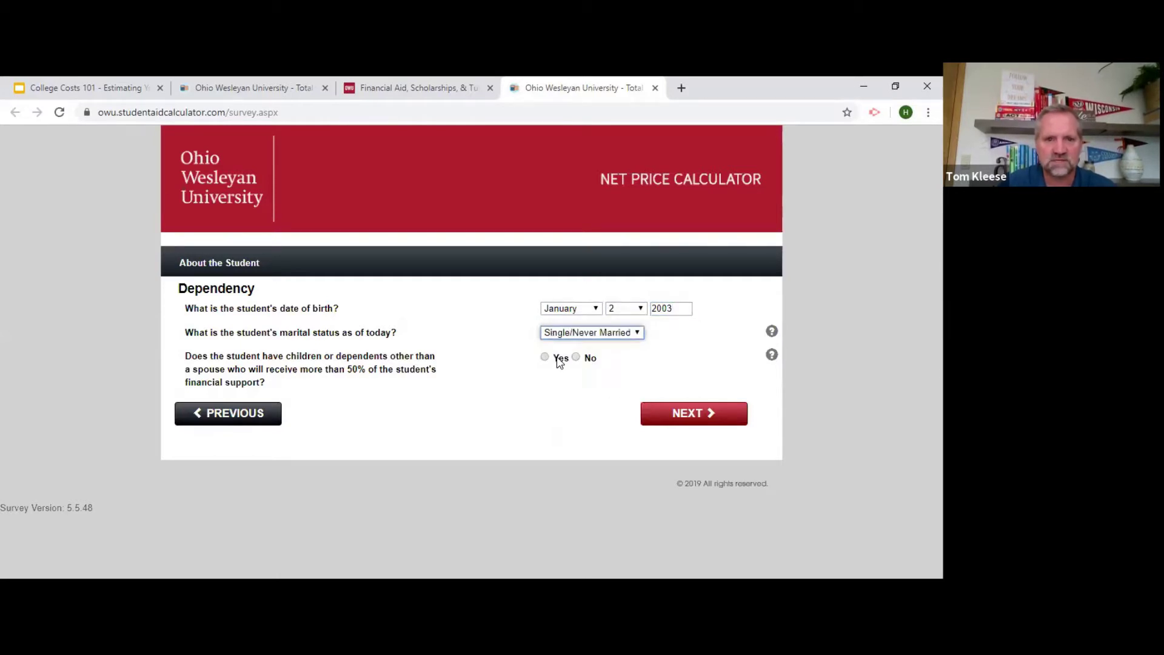
pyautogui.click(577, 358)
pyautogui.click(696, 418)
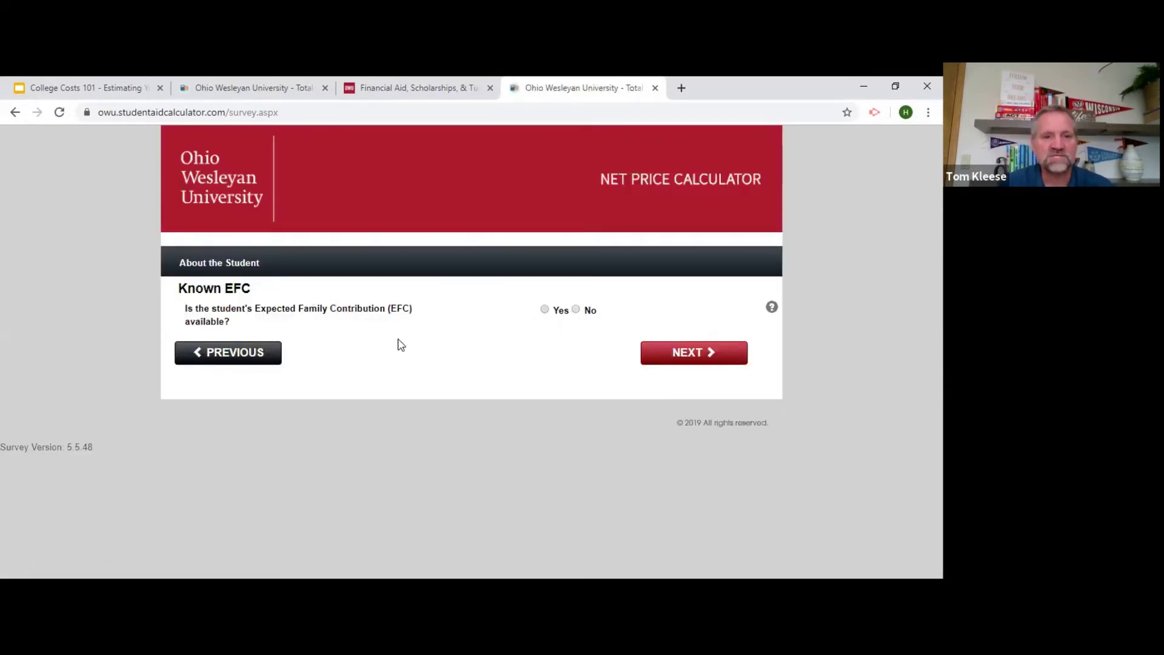
# Step: Indicate that the student's Expected Family Contribution is available, enter 24000 as the EFC, and continue
pyautogui.click(544, 309)
pyautogui.click(575, 342)
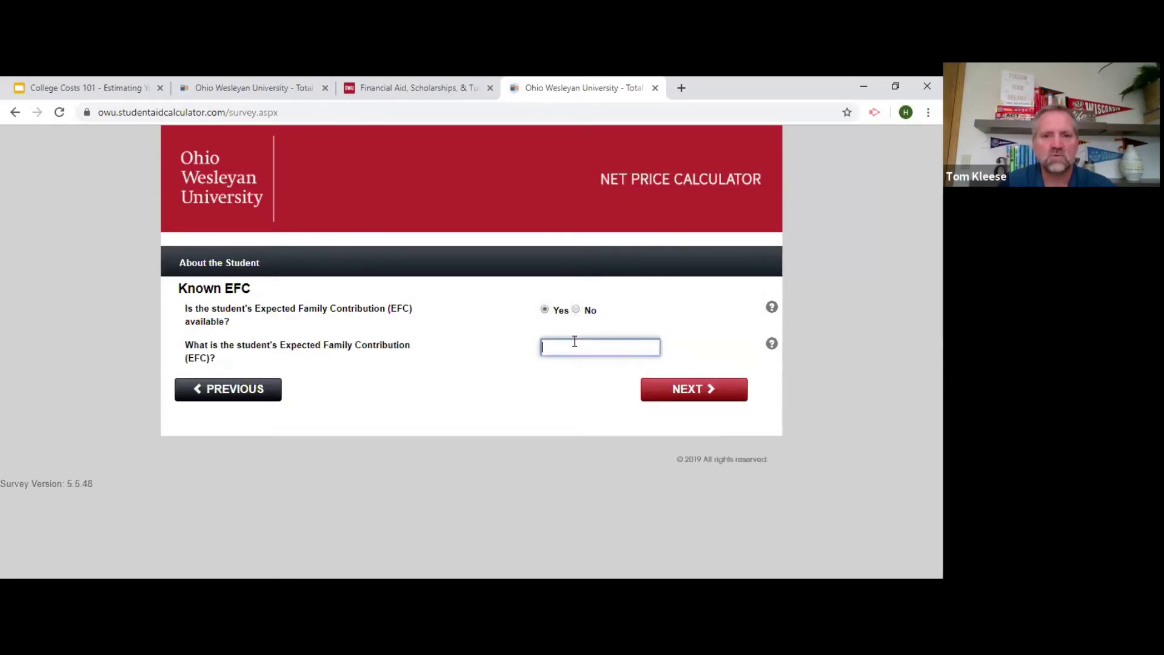
pyautogui.write('2')
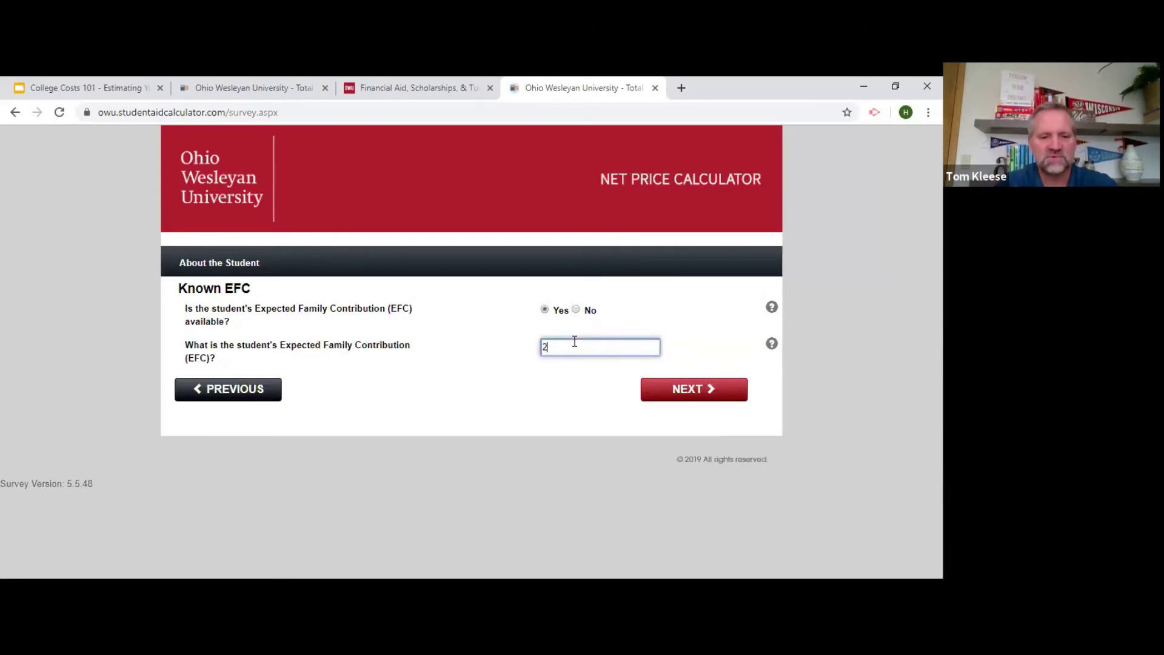
pyautogui.write('4000')
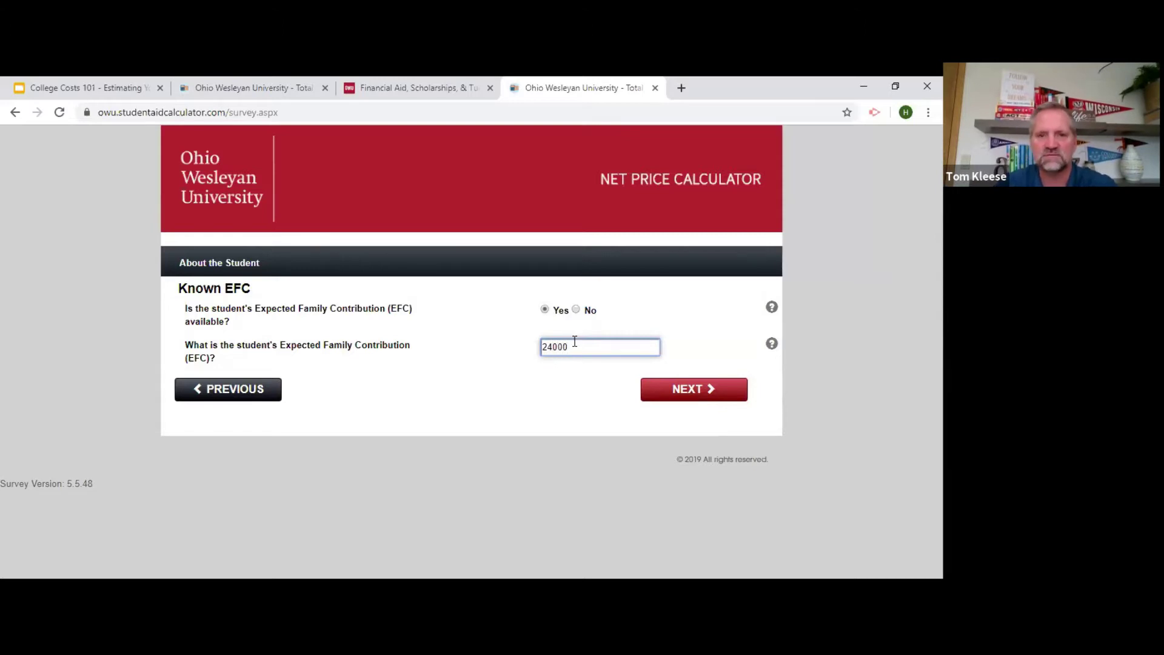
pyautogui.click(685, 399)
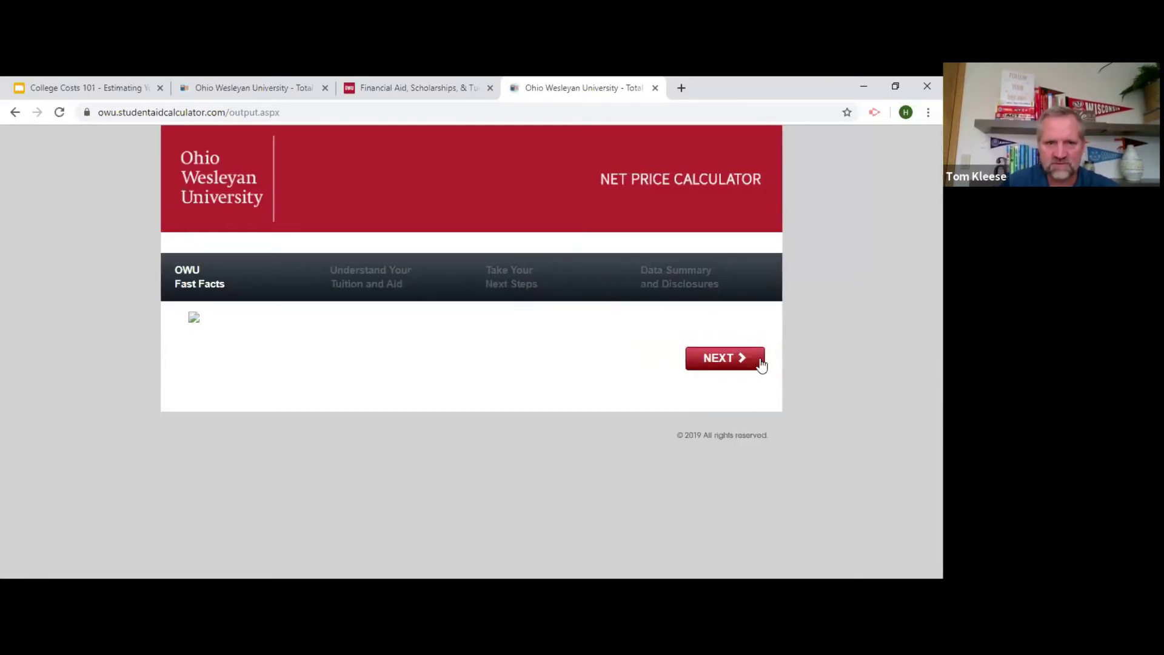
# Step: Go to the Understand Your Tuition and Aid results and examine the four-year costs, grants, net price, loans and remaining cost
pyautogui.click(731, 364)
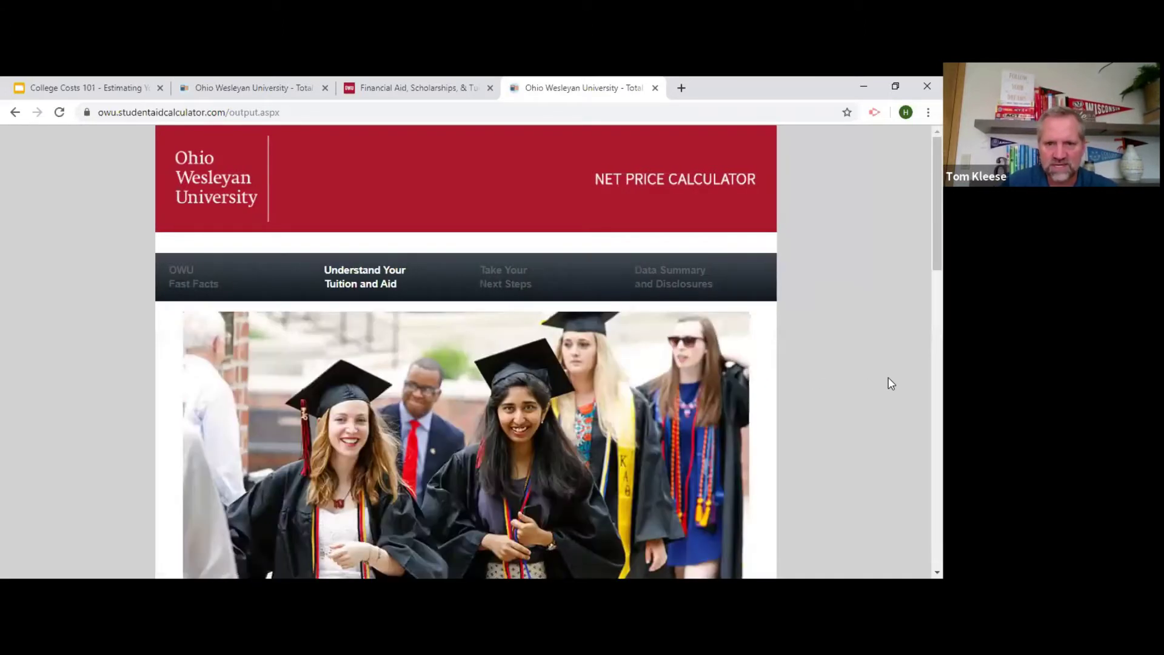
pyautogui.scroll(-2, 890, 376)
pyautogui.scroll(-2, 890, 369)
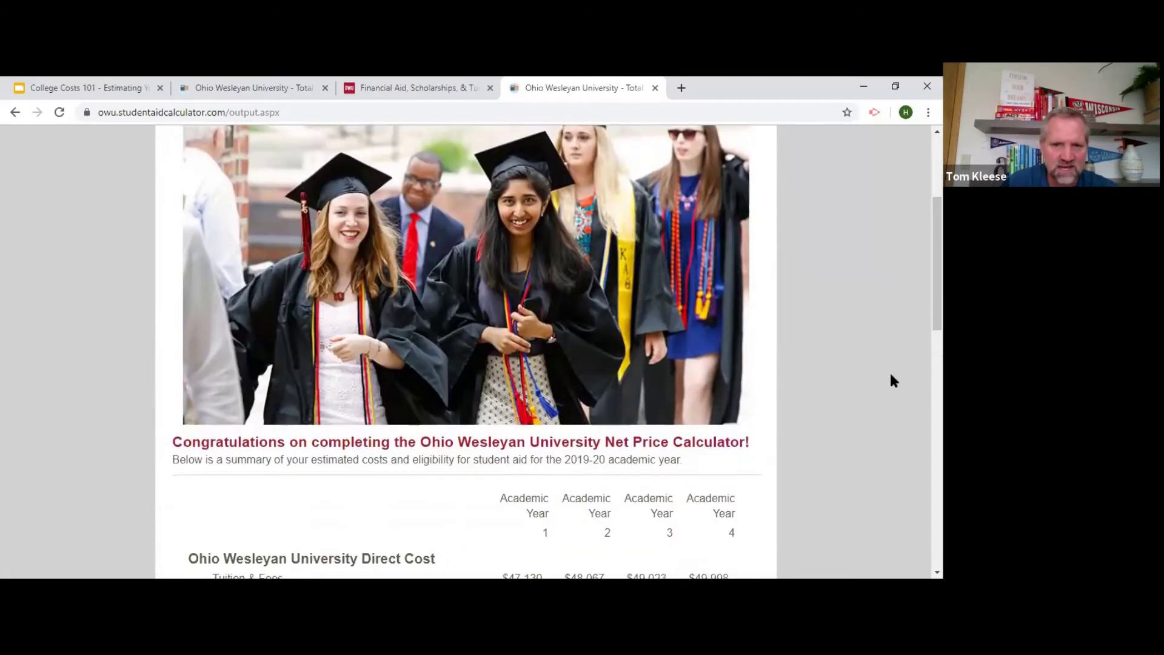
pyautogui.scroll(-2, 891, 374)
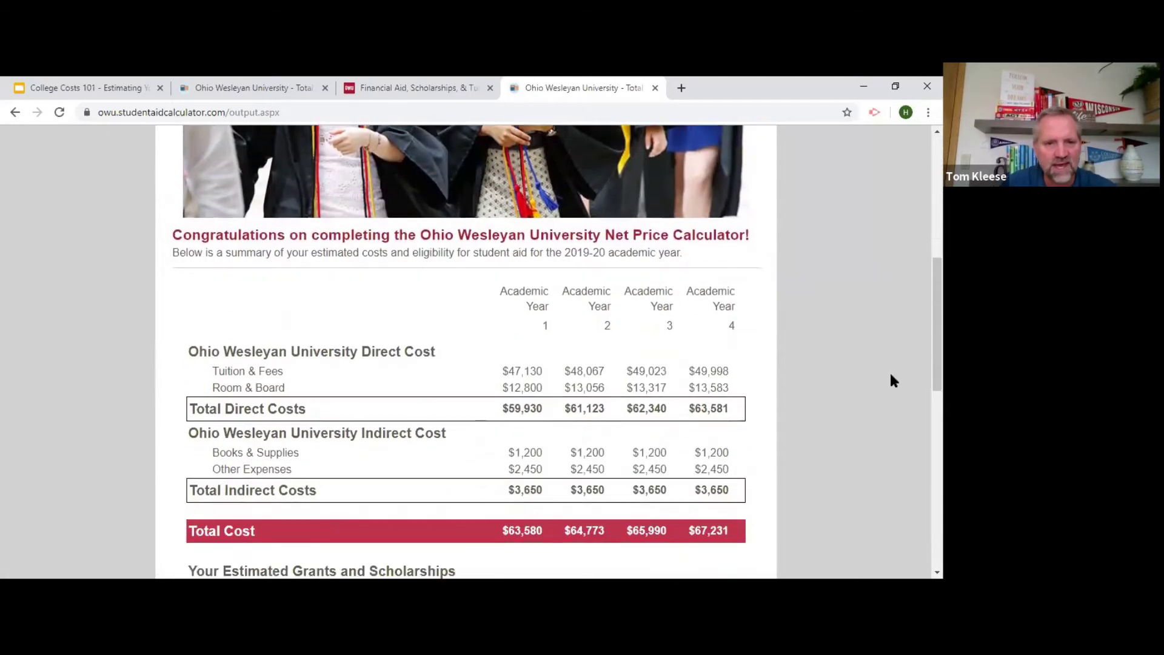
pyautogui.scroll(-1, 891, 380)
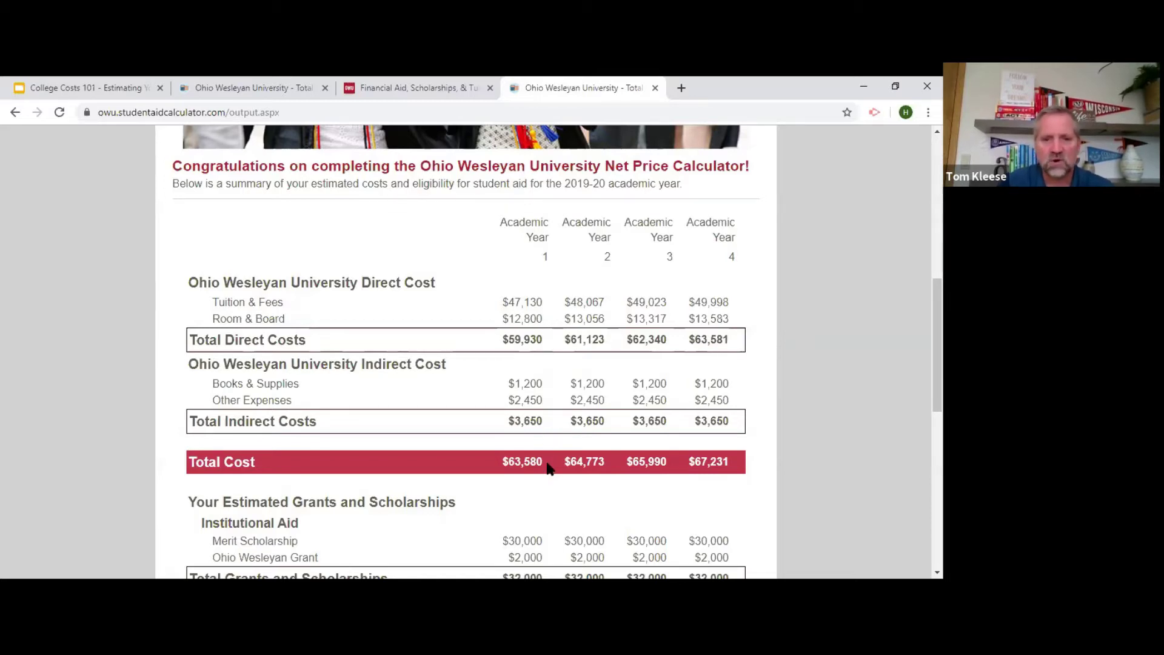
pyautogui.scroll(-1, 547, 468)
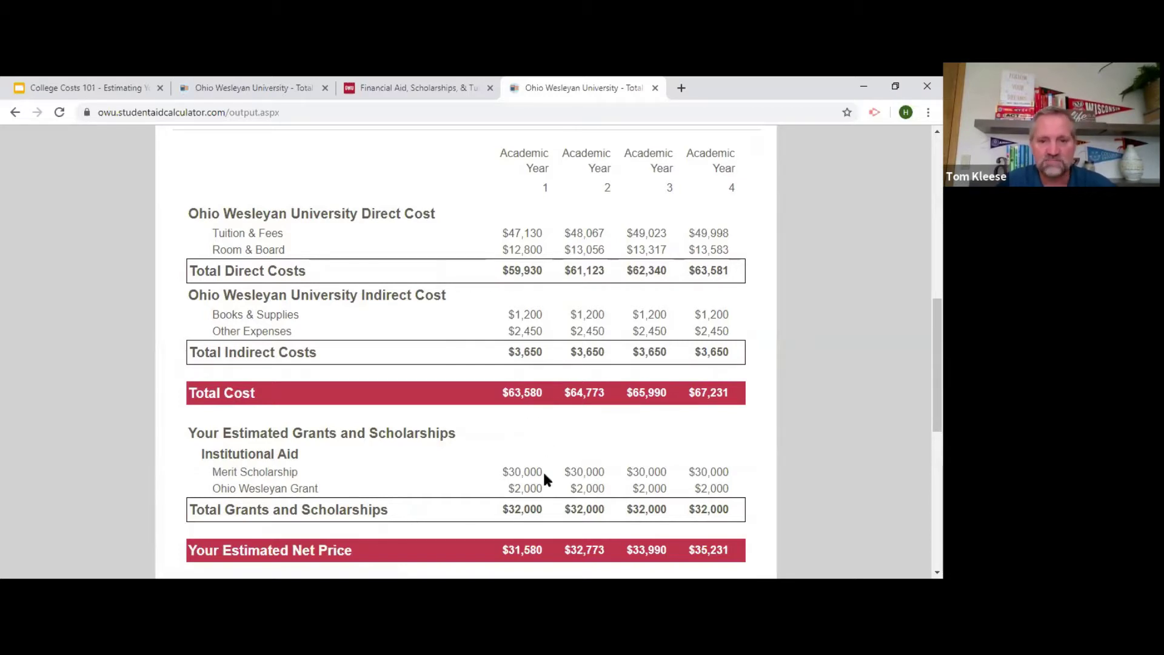
pyautogui.scroll(-1, 542, 471)
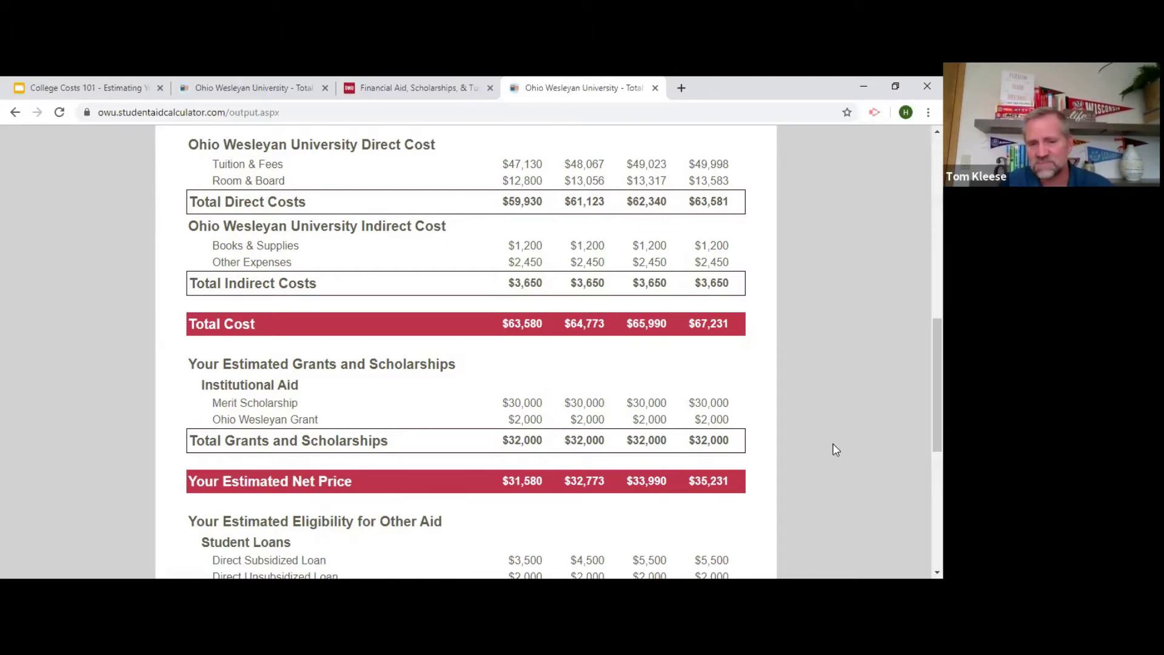
pyautogui.scroll(-1, 847, 431)
pyautogui.scroll(-2, 848, 425)
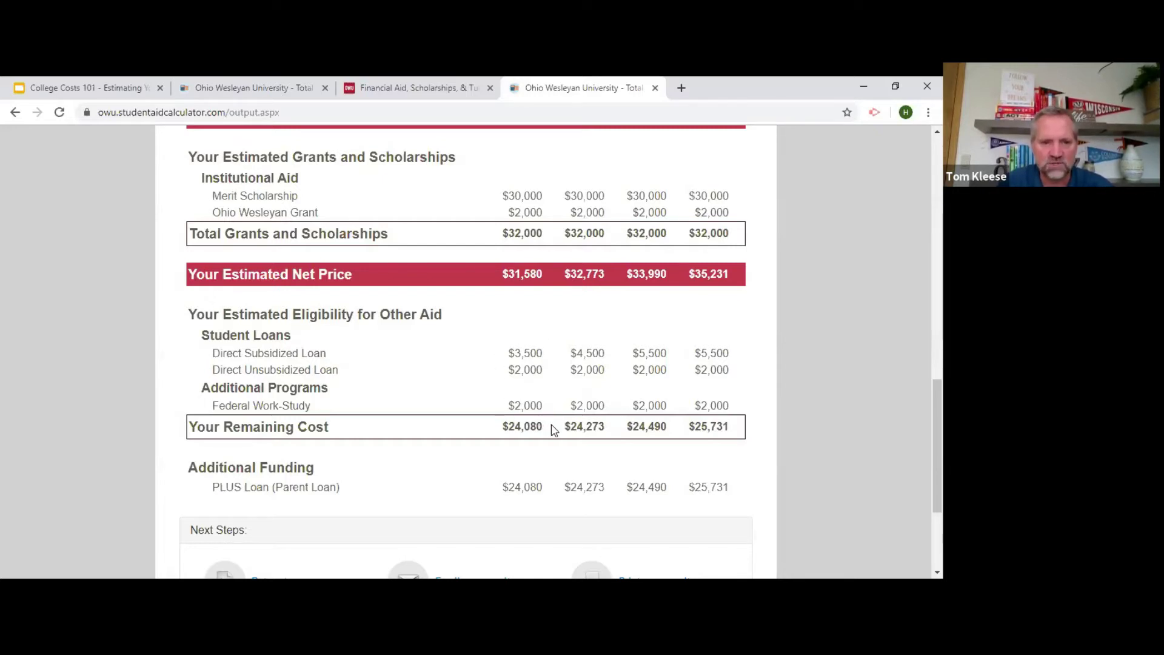
pyautogui.scroll(-1, 553, 429)
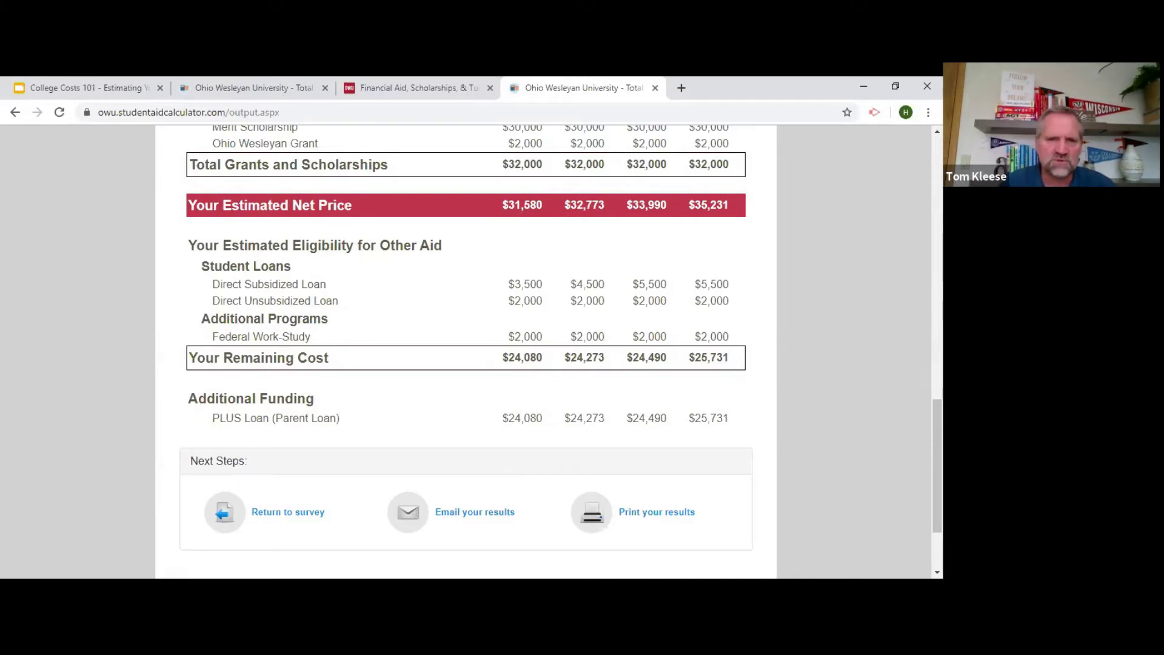
pyautogui.scroll(5, 771, 162)
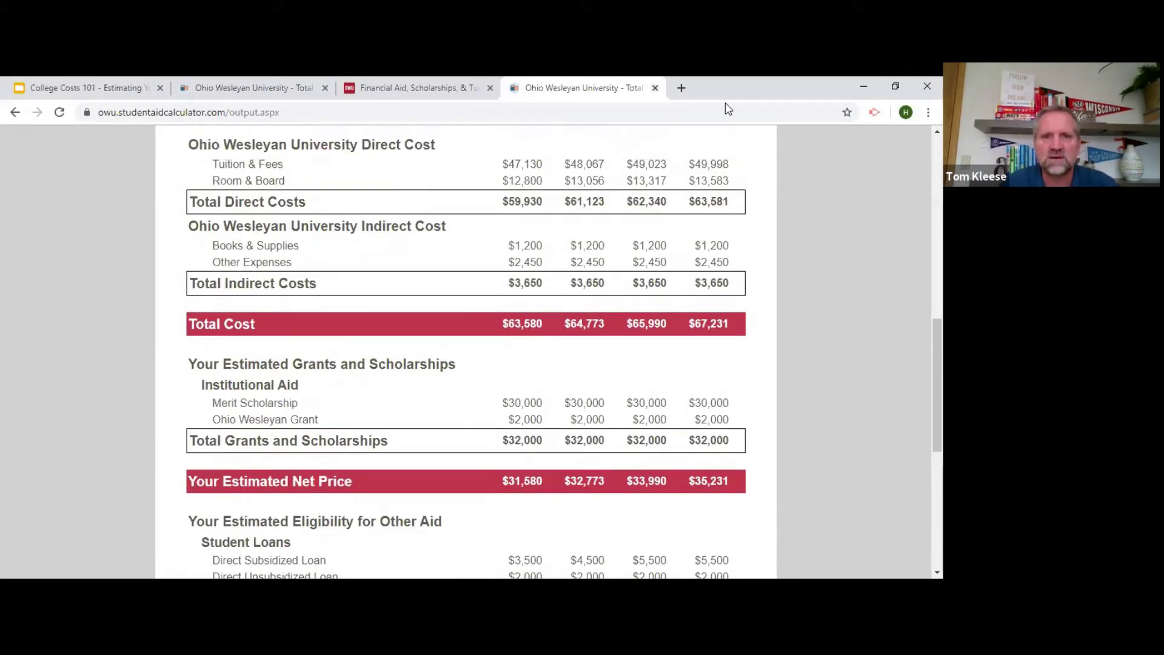
# Step: Close the Ohio Wesleyan calculator and website pages, and open Creighton's net price calculator from the Net Price Calculators slide
pyautogui.hotkey('ctrl', 'w')
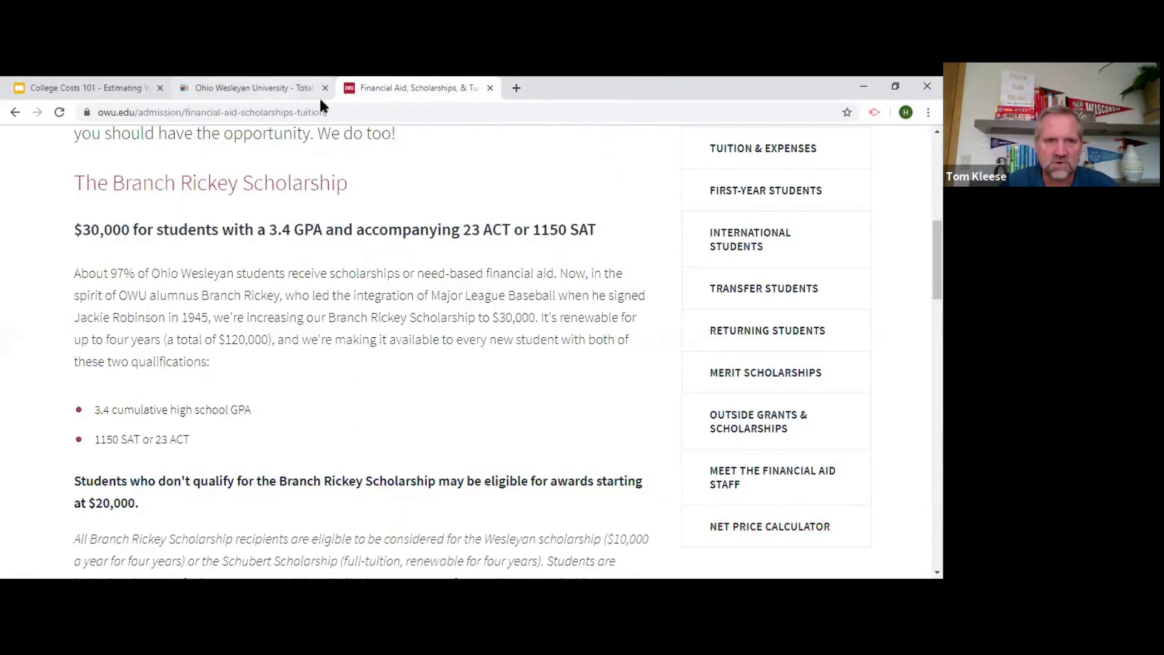
pyautogui.click(318, 96)
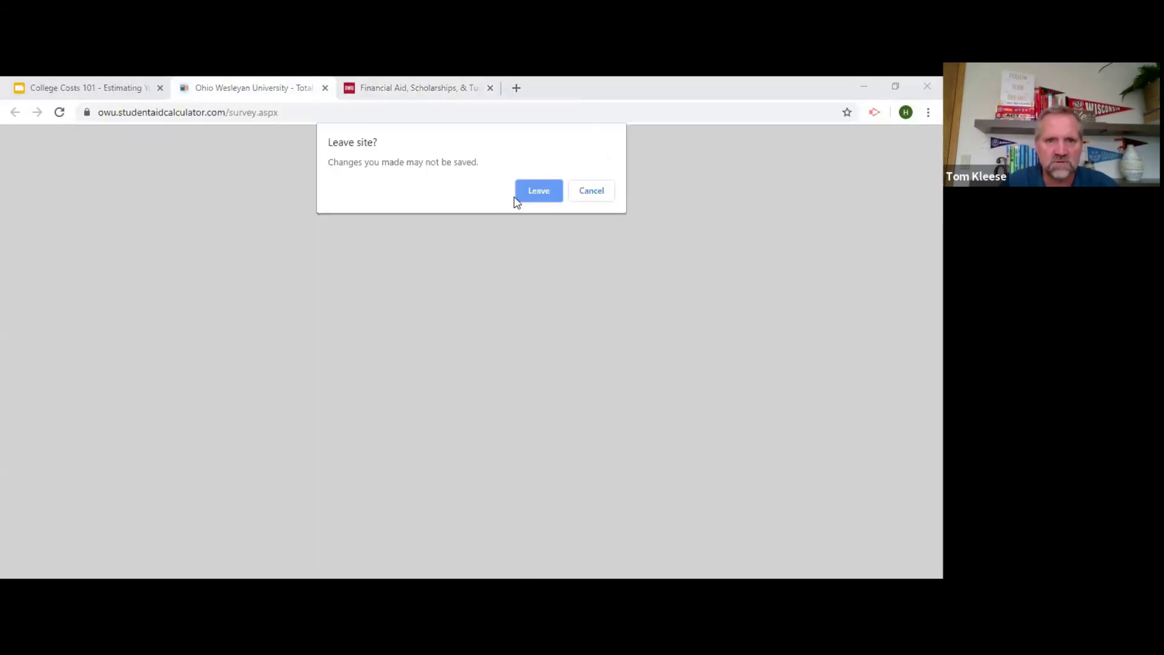
pyautogui.click(536, 191)
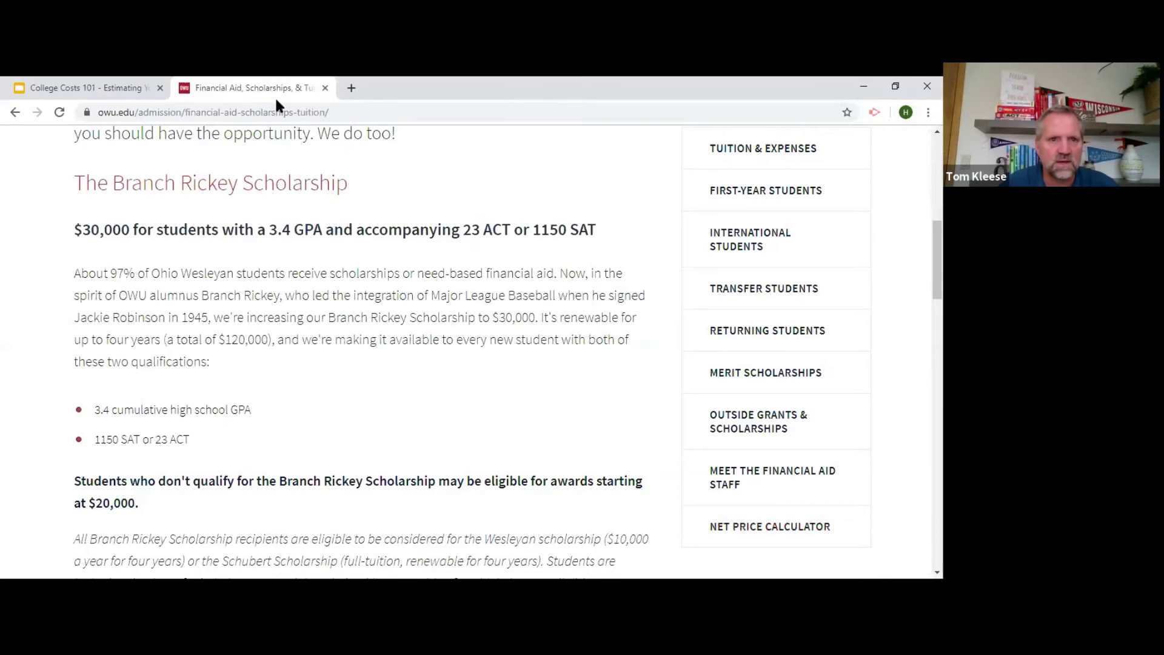
pyautogui.hotkey('ctrl', 'w')
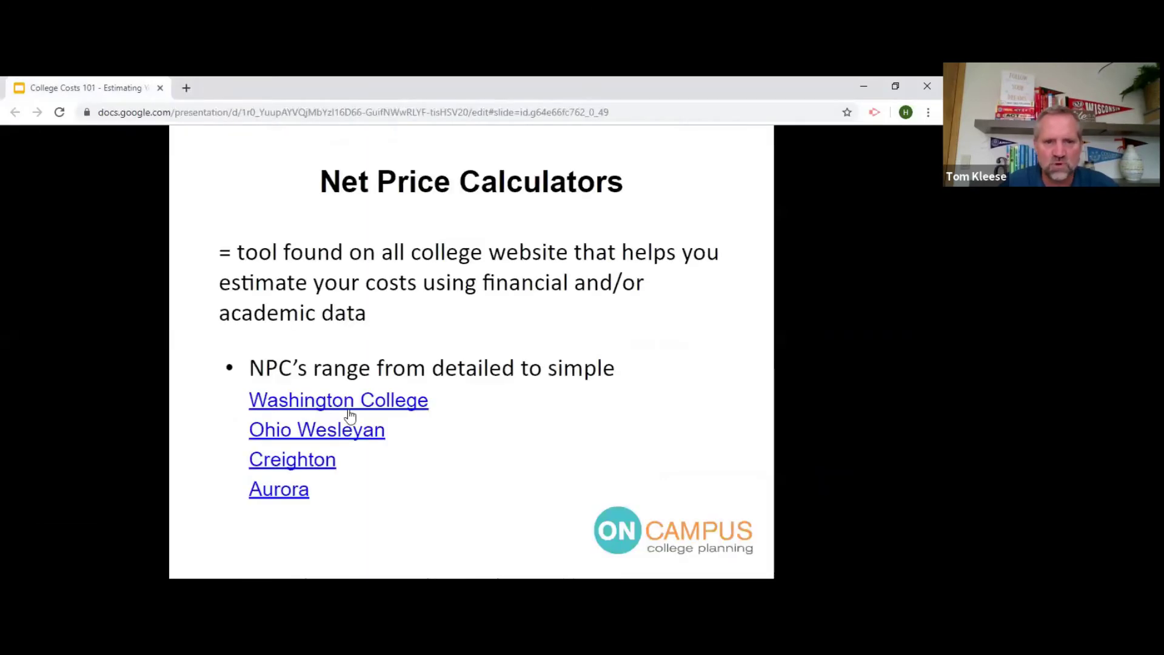
pyautogui.click(283, 461)
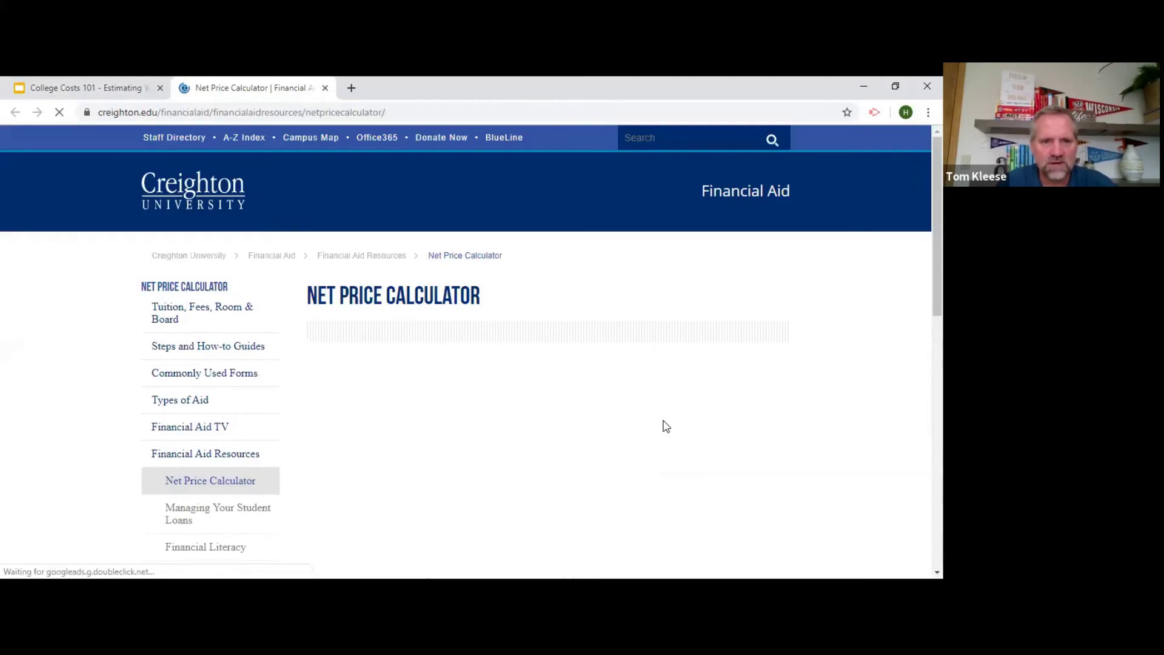
# Step: Enter an EFC of 24000 and a high school GPA of 3.8 in Creighton's calculator
pyautogui.scroll(-2, 849, 404)
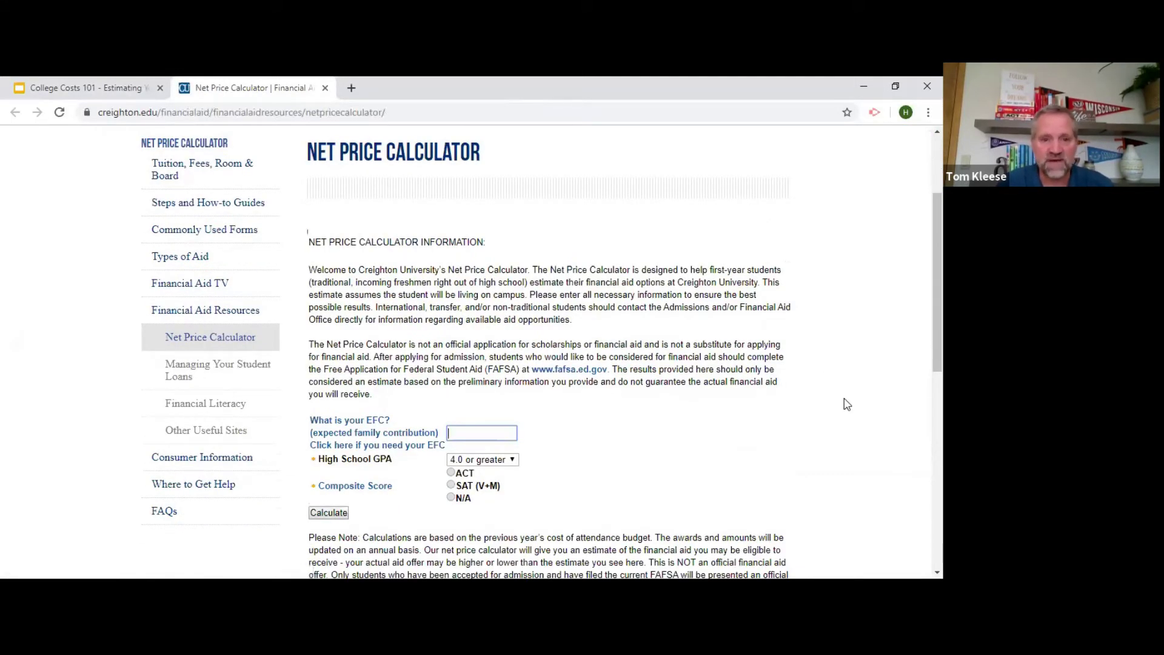
pyautogui.write('24000')
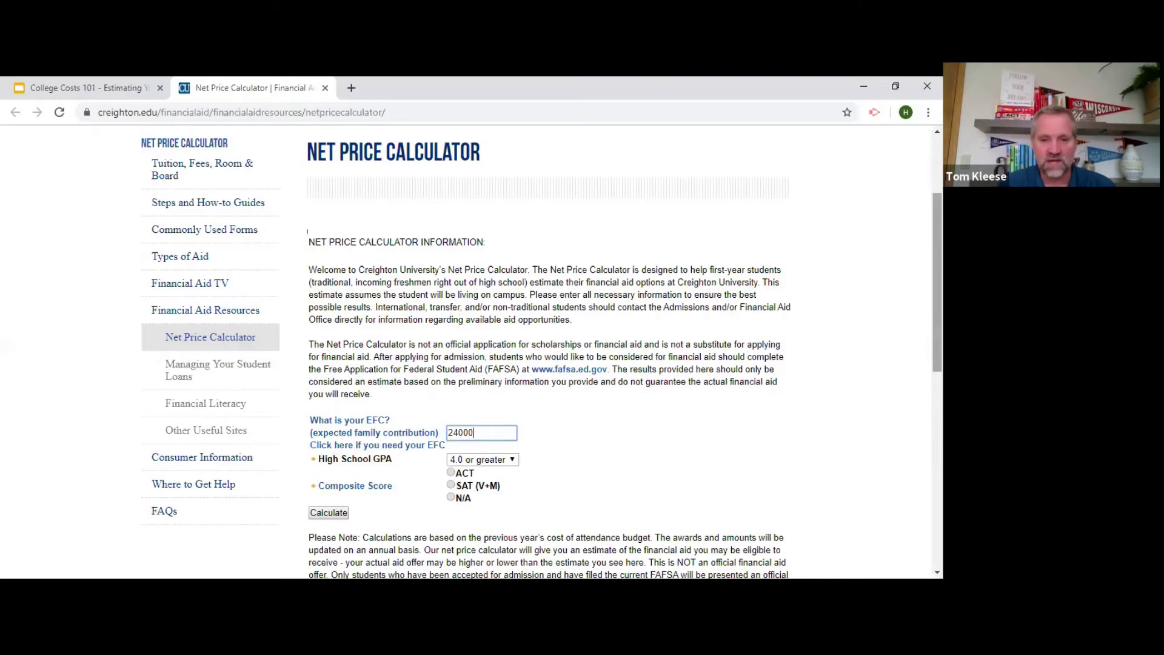
pyautogui.scroll(-1, 812, 421)
pyautogui.scroll(-2, 815, 422)
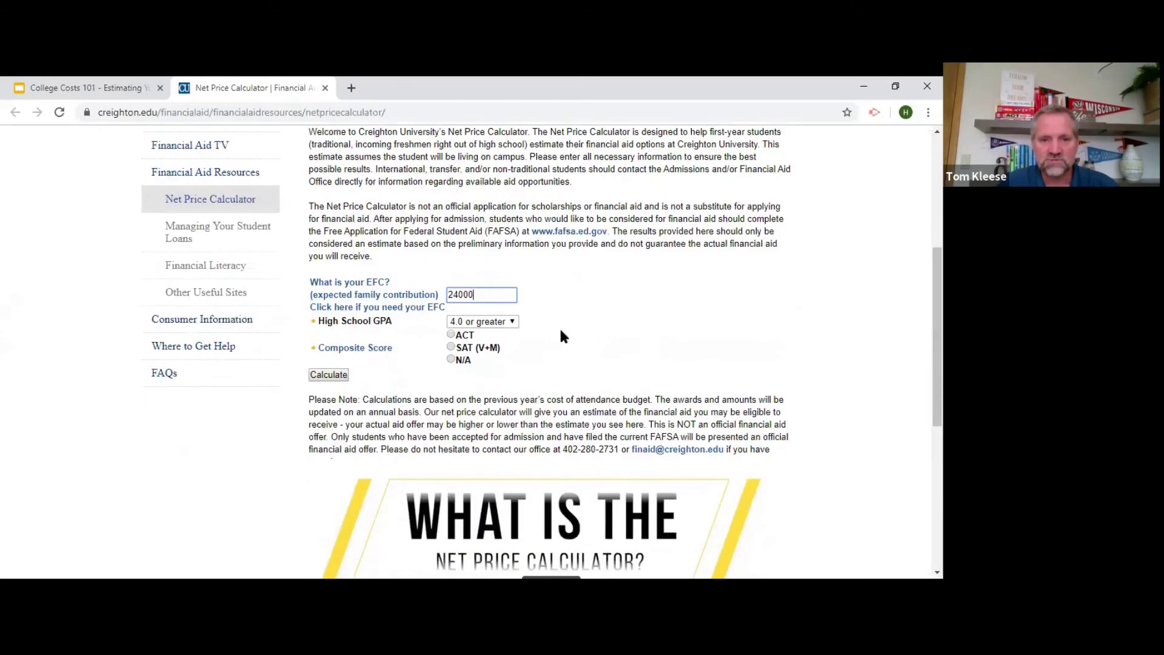
pyautogui.click(512, 322)
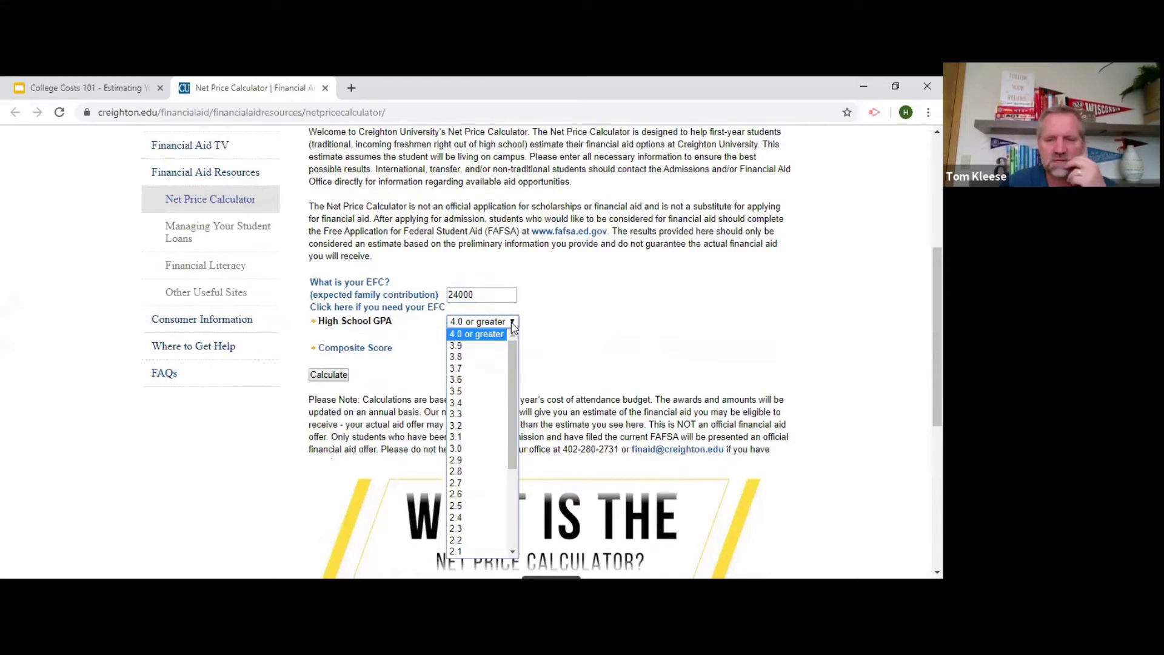
pyautogui.click(490, 358)
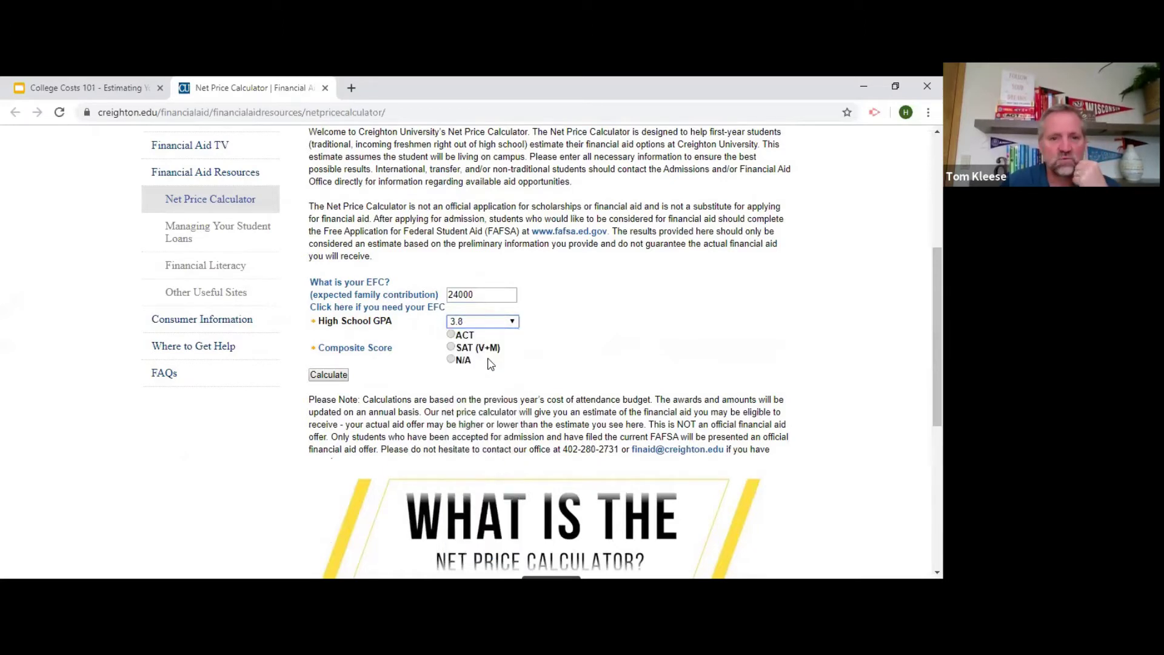
# Step: Choose an ACT composite score of 28, calculate the Creighton estimate, and review its costs, grants, net price and loans
pyautogui.click(451, 334)
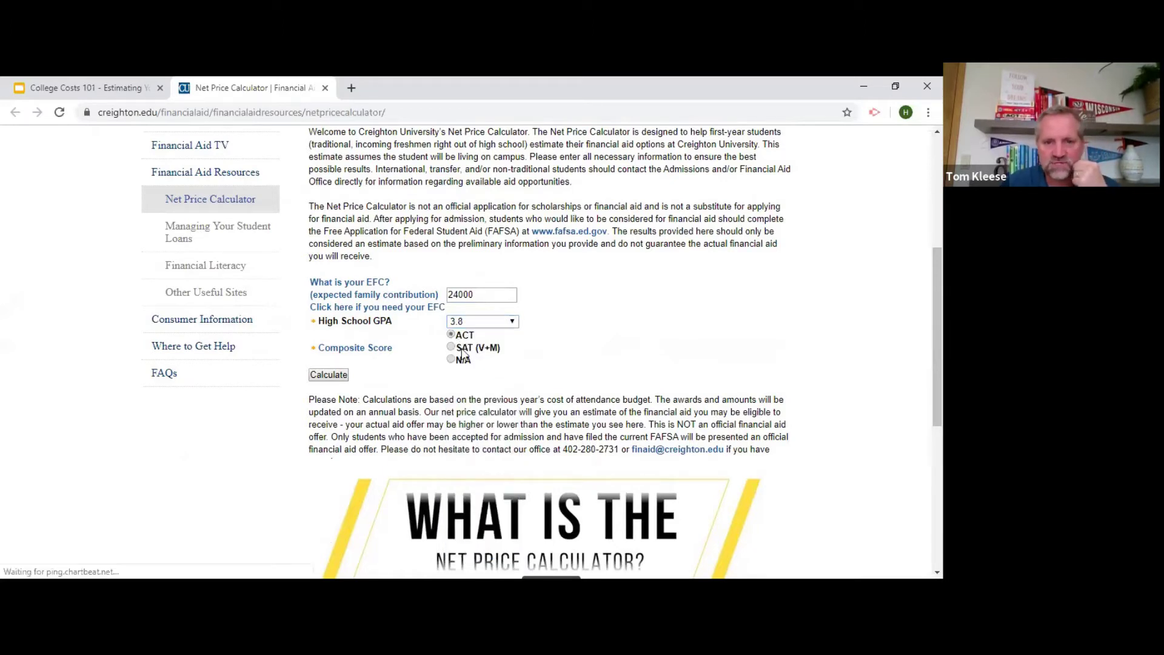
pyautogui.click(647, 349)
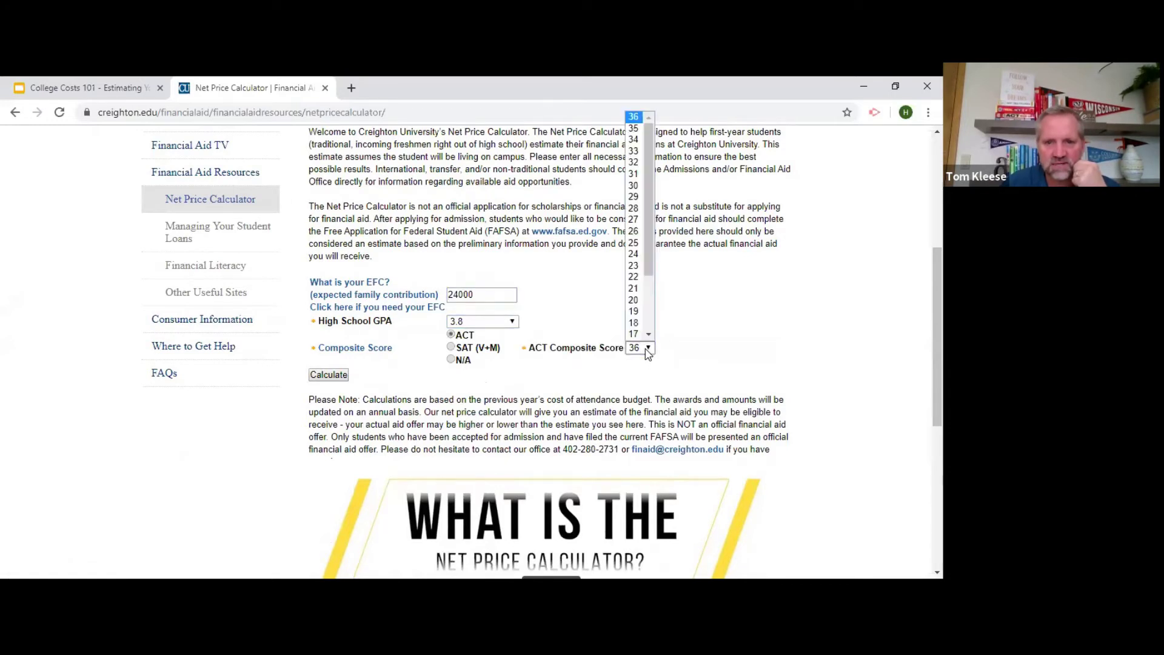
pyautogui.click(639, 208)
pyautogui.scroll(-2, 776, 304)
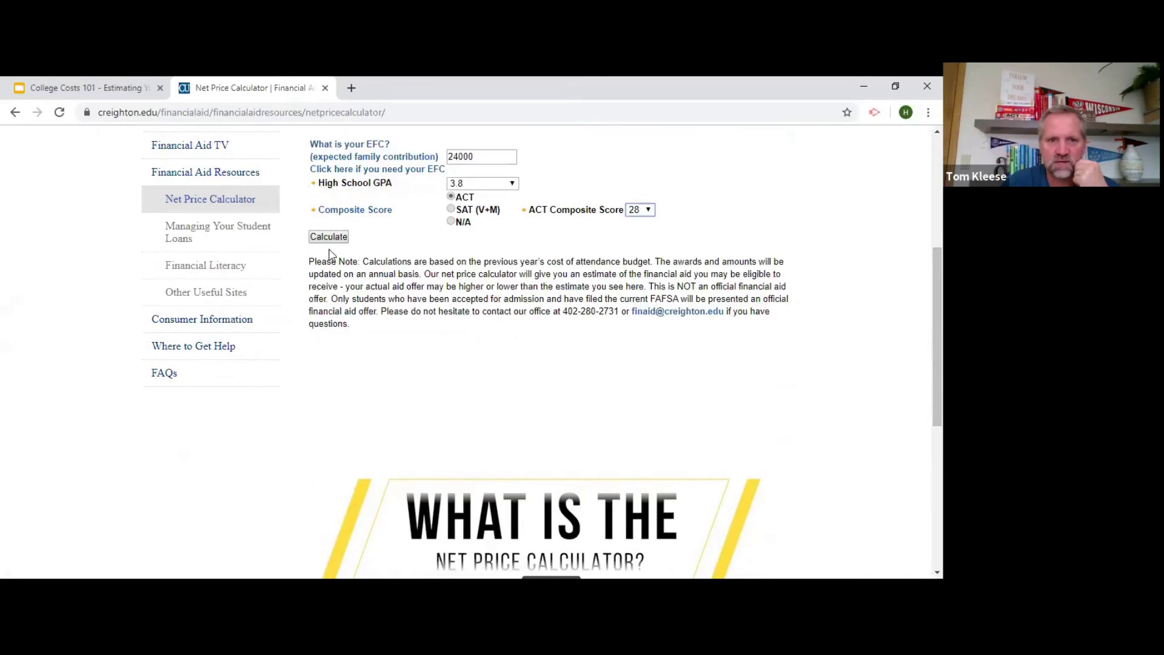
pyautogui.click(328, 236)
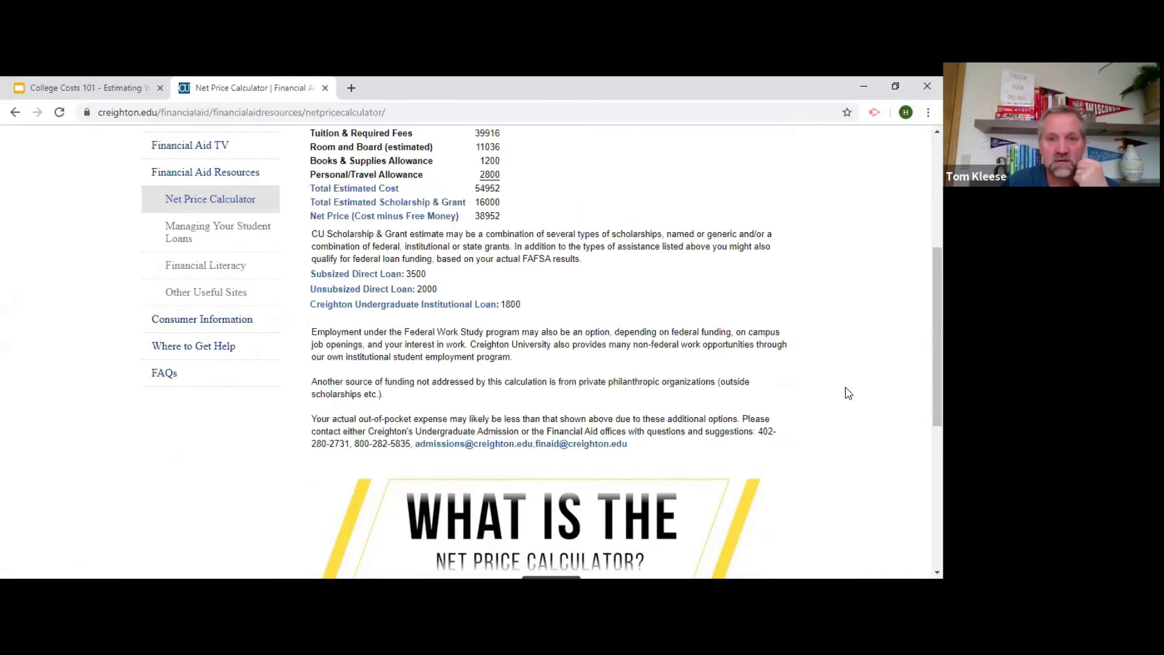
pyautogui.scroll(4, 848, 393)
pyautogui.scroll(-2, 844, 393)
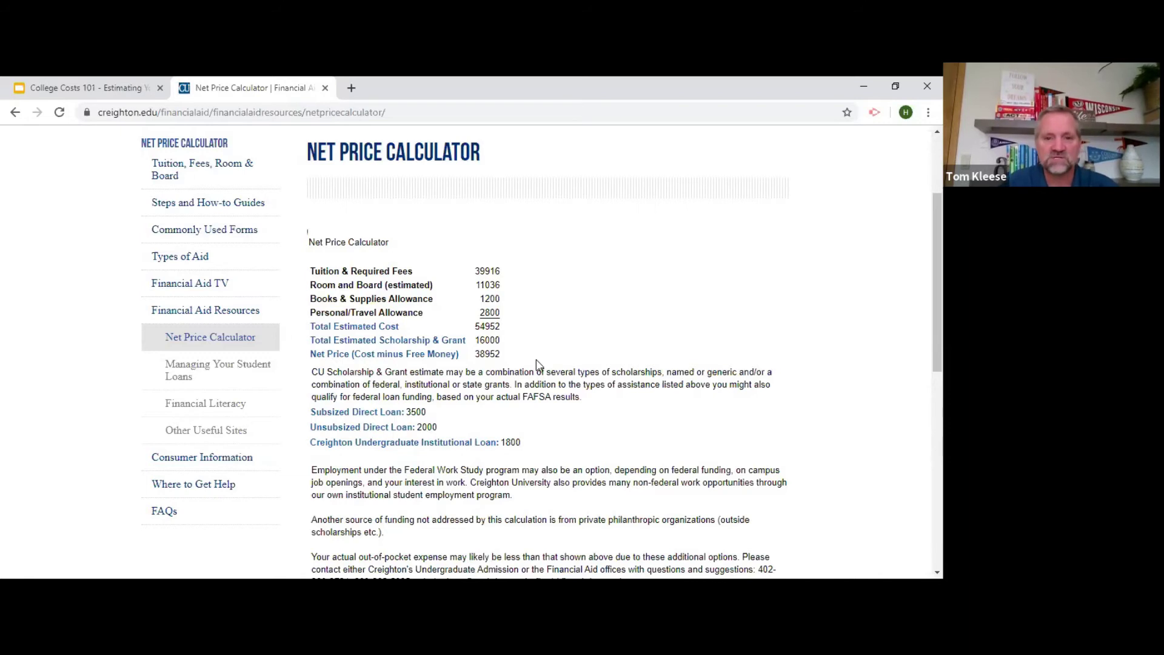
pyautogui.scroll(-3, 788, 427)
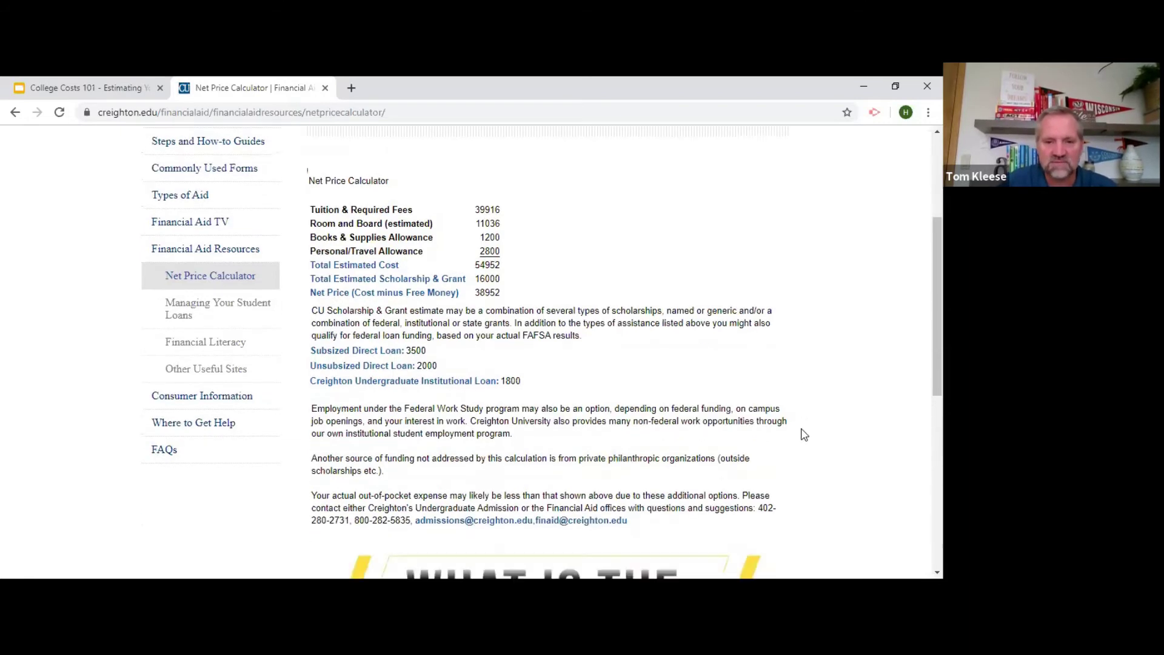
# Step: Close the Creighton results page and open Aurora's net price calculator from the Net Price Calculators slide
pyautogui.scroll(3, 806, 430)
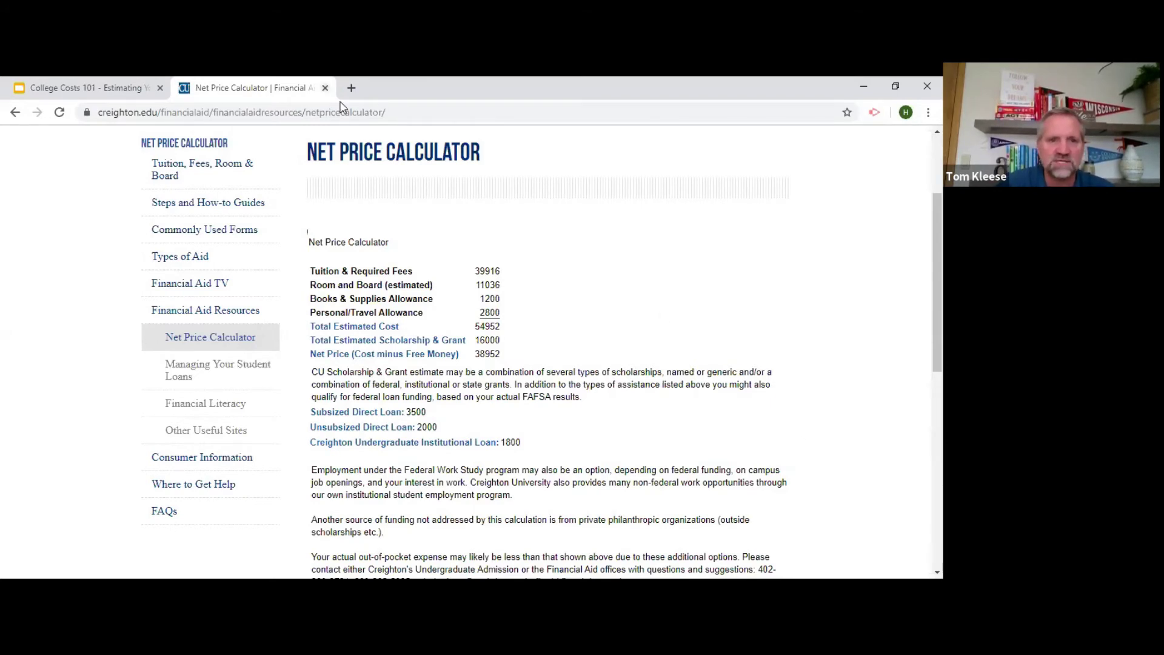
pyautogui.click(325, 88)
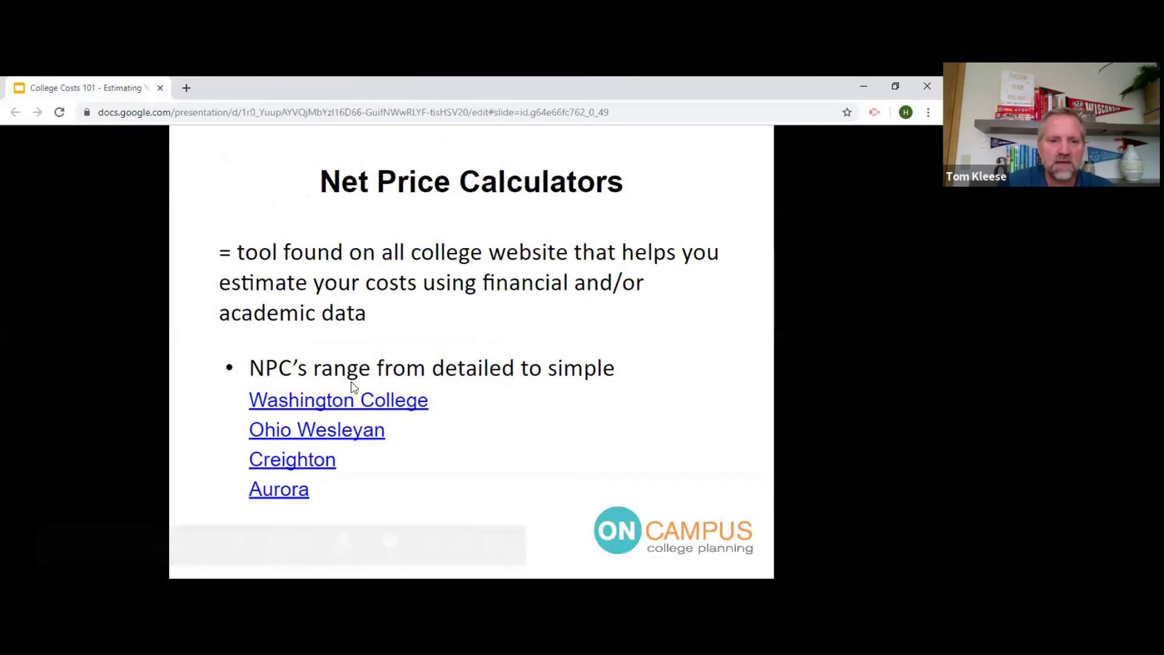
pyautogui.click(295, 495)
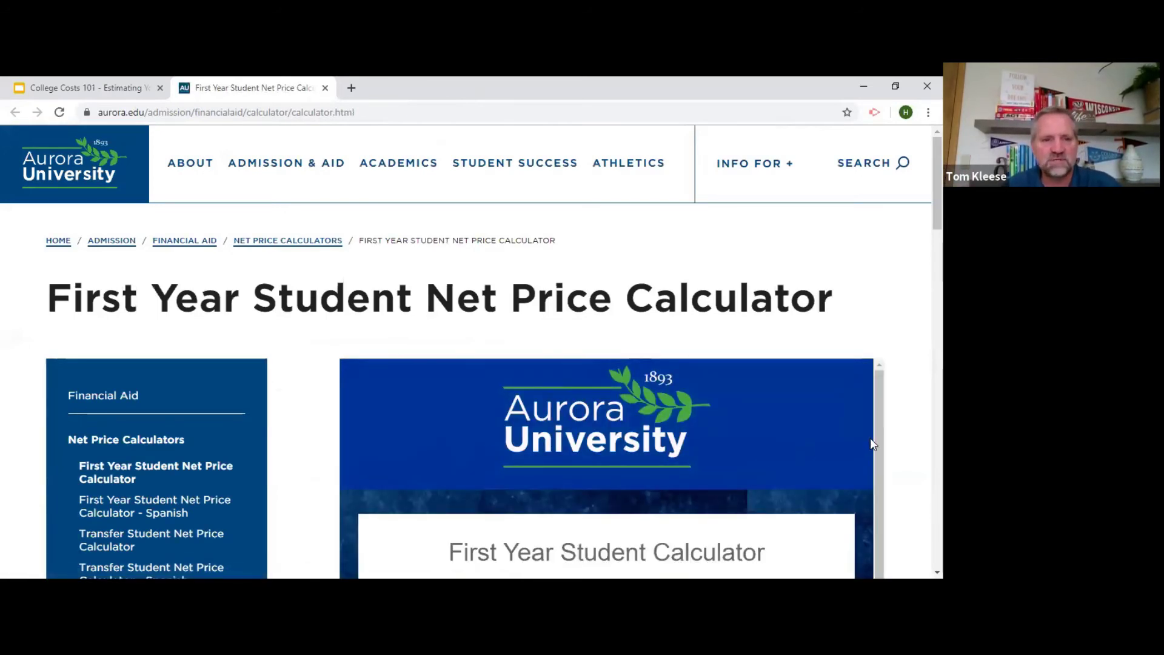
# Step: Start Aurora's First Year Student Calculator and enter a high school GPA of 3.4
pyautogui.scroll(-5, 896, 452)
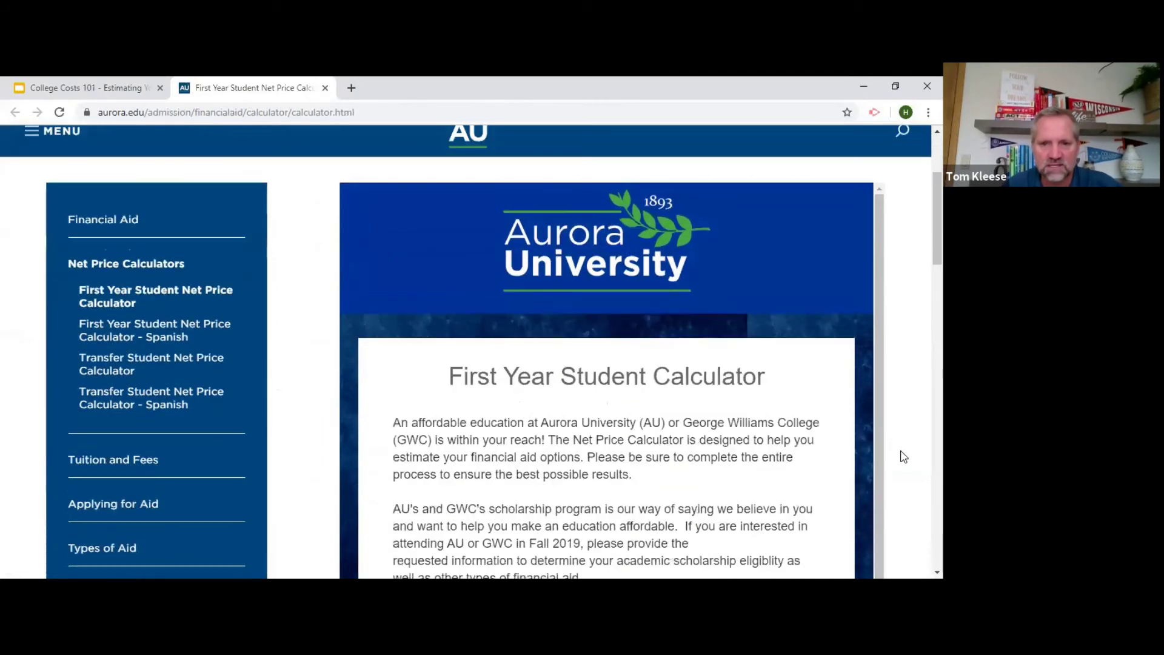
pyautogui.scroll(-1, 903, 458)
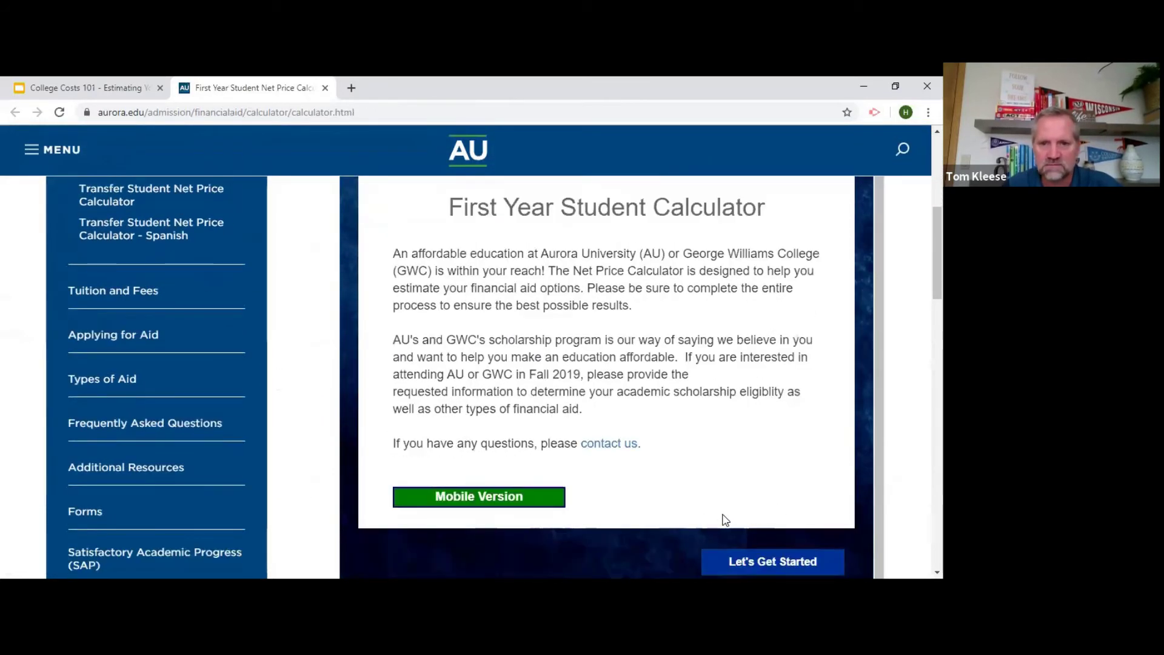
pyautogui.click(762, 562)
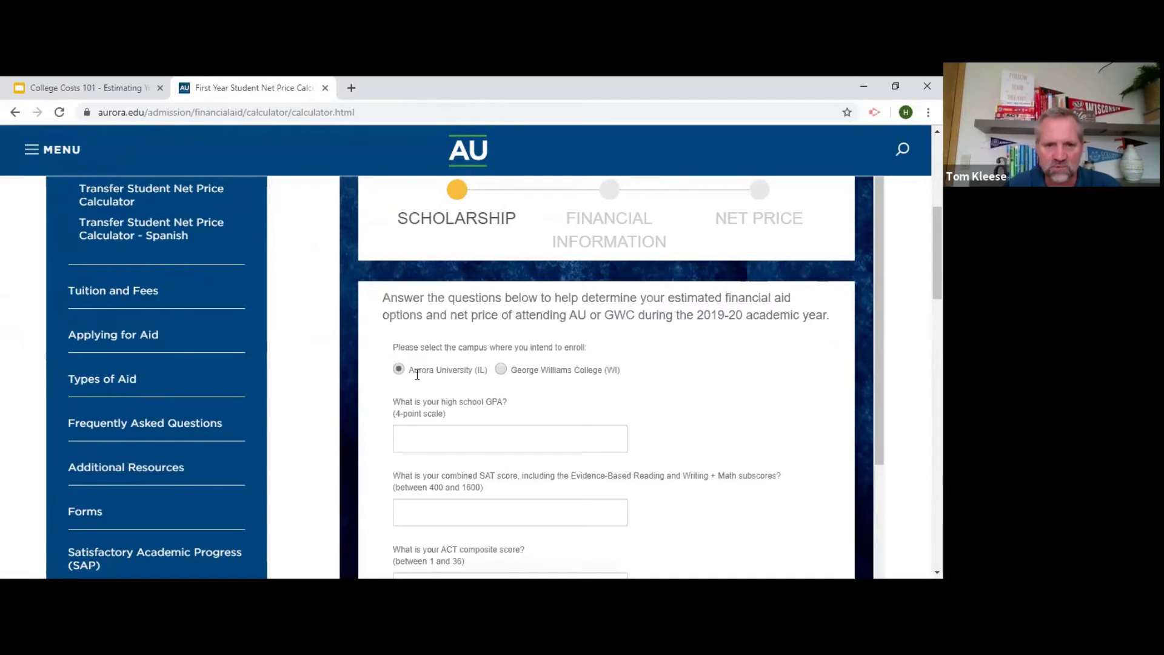
pyautogui.click(467, 437)
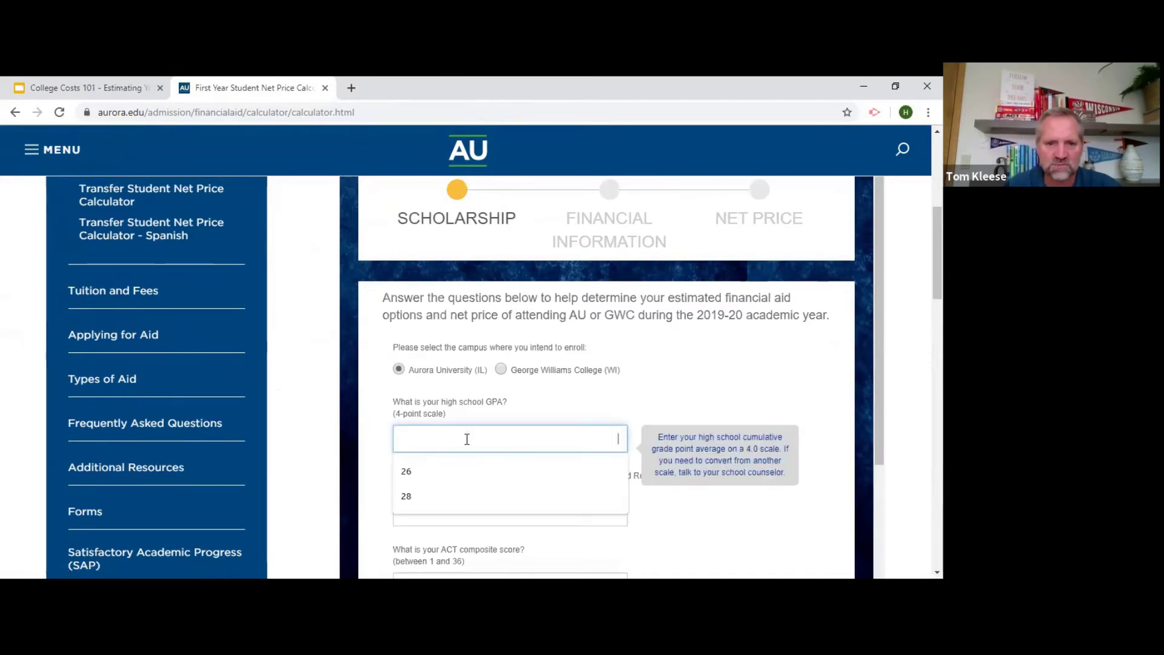
pyautogui.write('3')
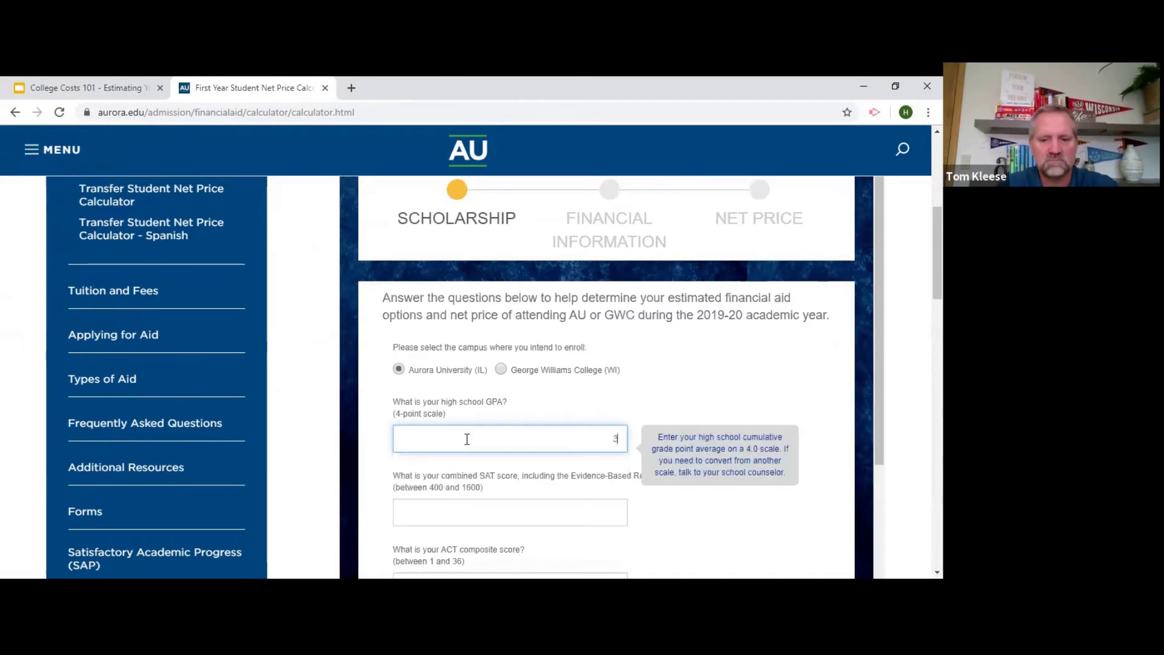
pyautogui.write('.4')
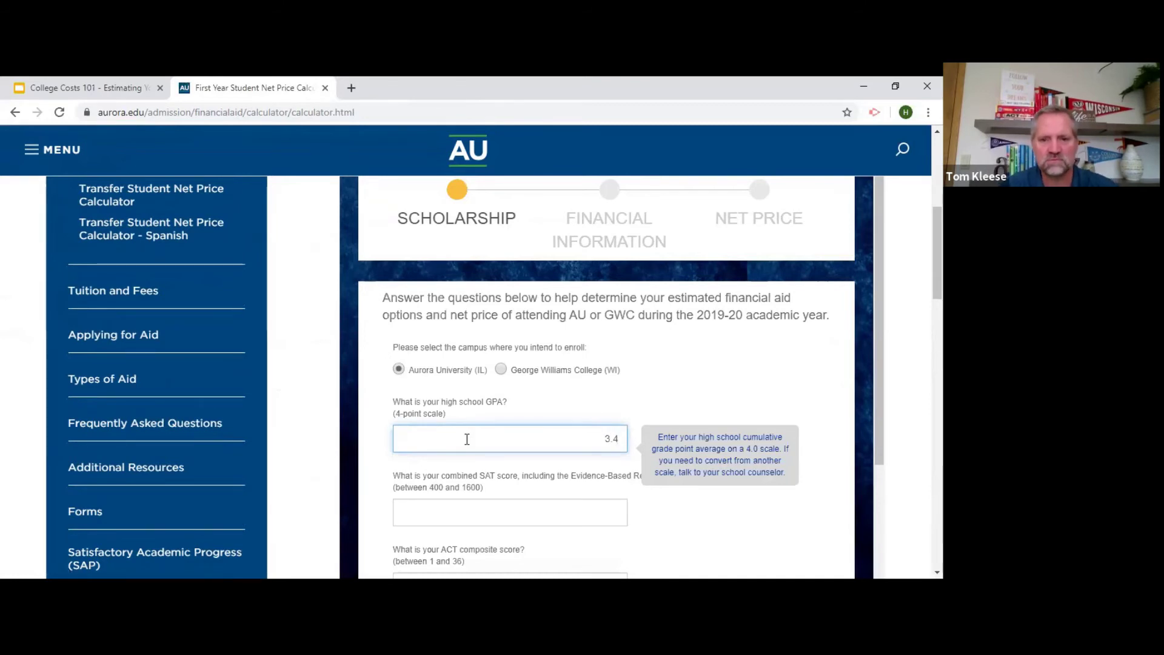
# Step: Enter an ACT composite score of 24 and choose Idaho as the state of legal residence
pyautogui.scroll(-3, 761, 400)
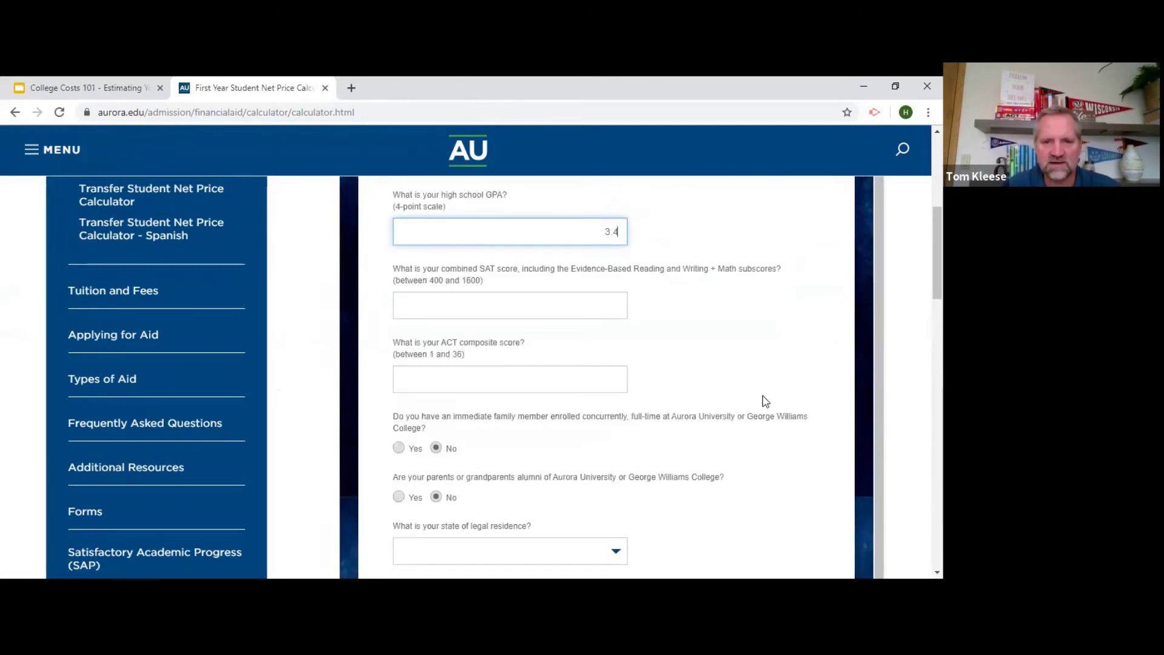
pyautogui.scroll(-1, 761, 397)
pyautogui.click(522, 305)
pyautogui.write('24')
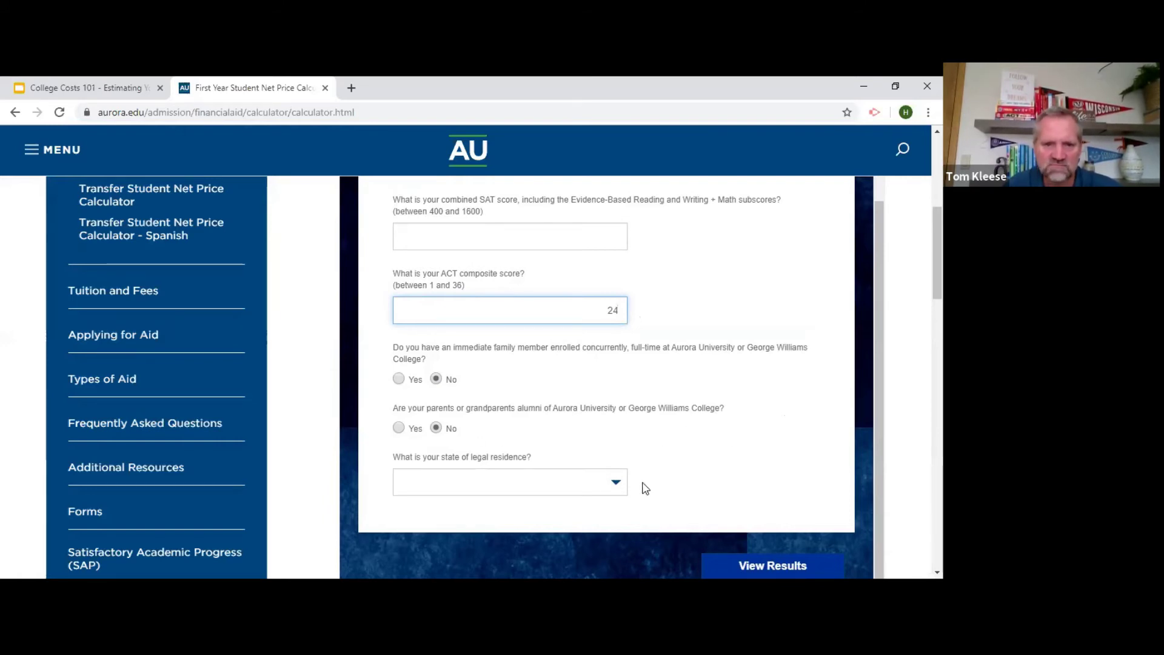
pyautogui.click(604, 486)
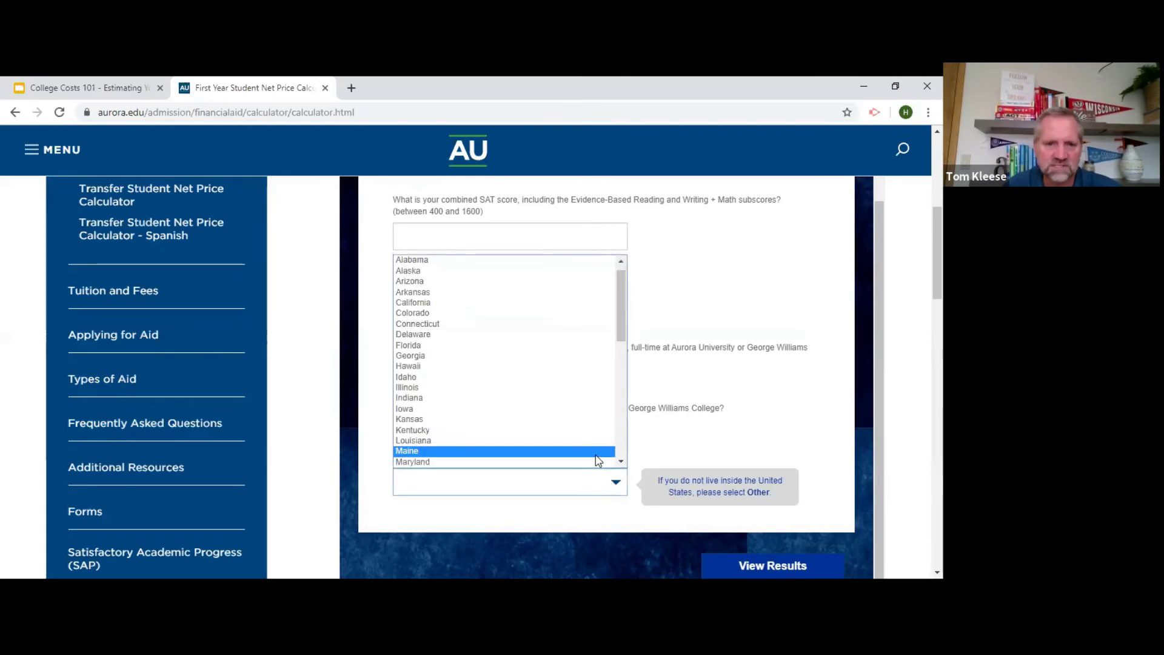
pyautogui.click(543, 377)
# Step: View Aurora's scholarship results and examine the listed awards, their amounts and the four-year value
pyautogui.scroll(-1, 779, 371)
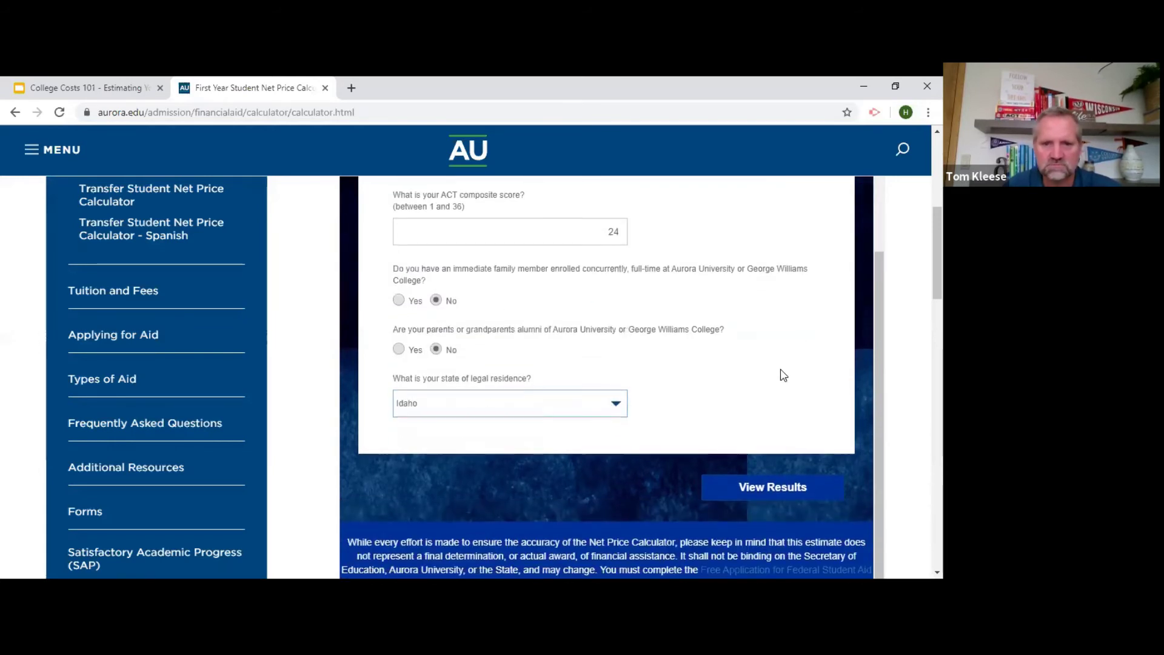
pyautogui.click(772, 485)
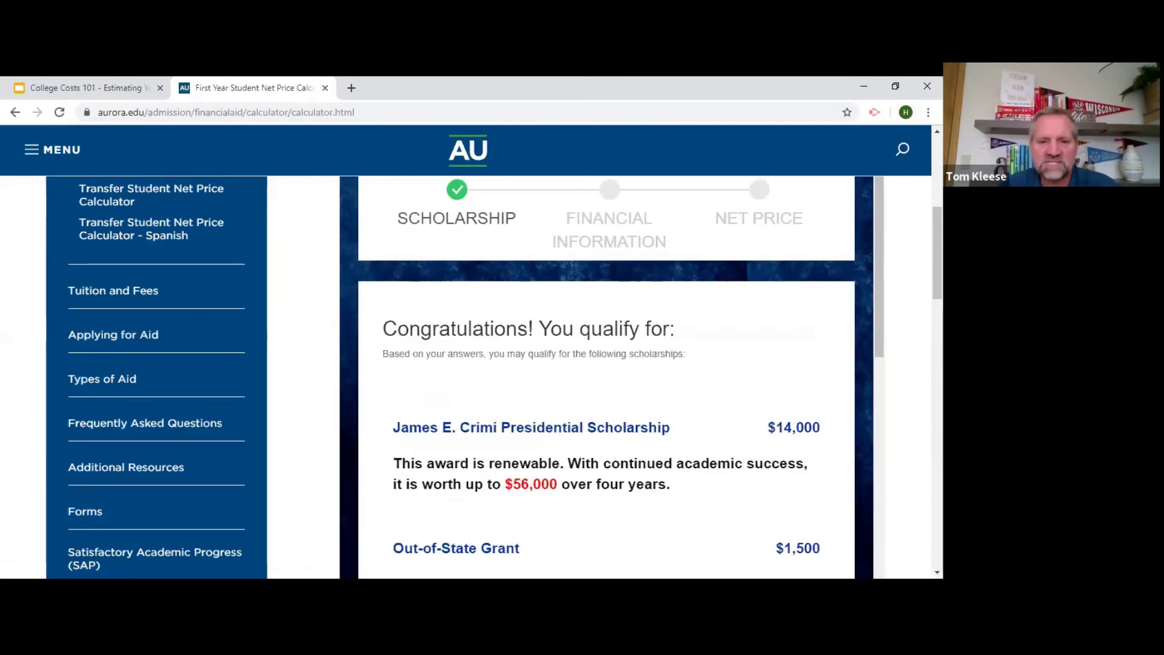
pyautogui.scroll(-1, 606, 375)
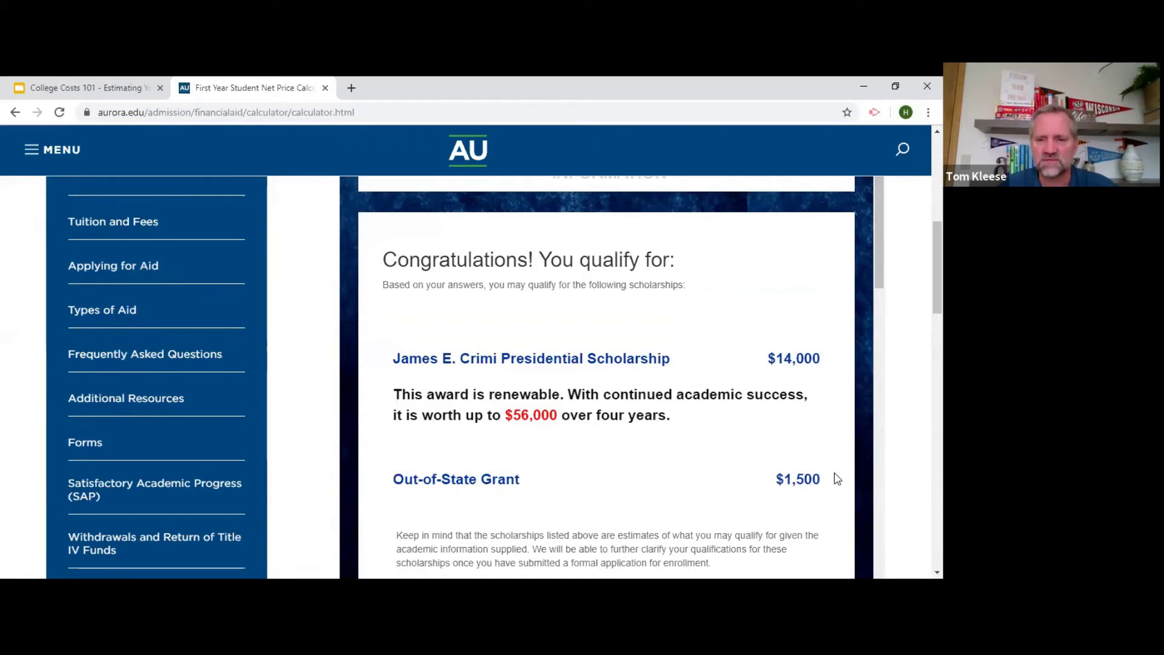
pyautogui.scroll(-1, 918, 465)
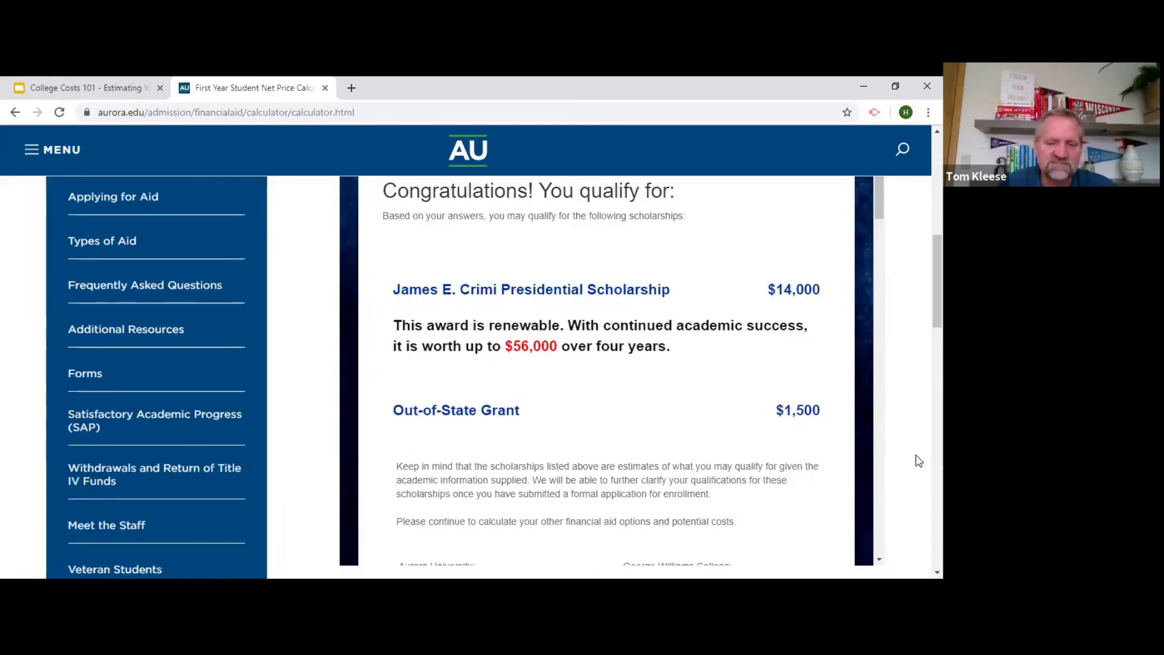
pyautogui.scroll(-1, 918, 463)
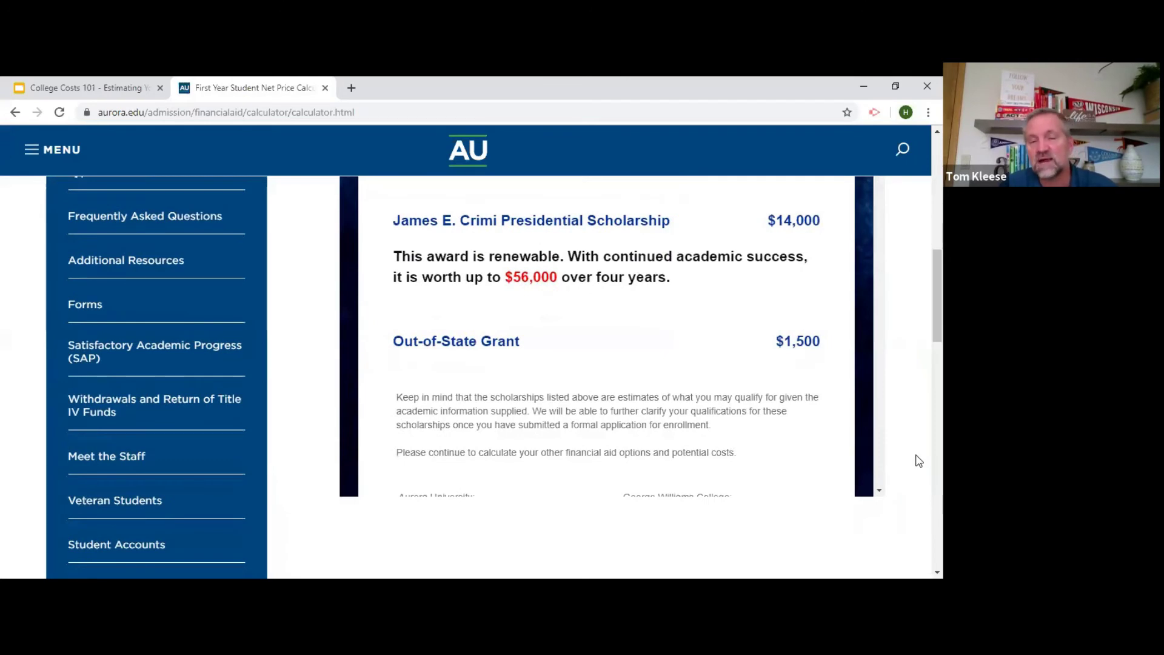
pyautogui.scroll(2, 917, 460)
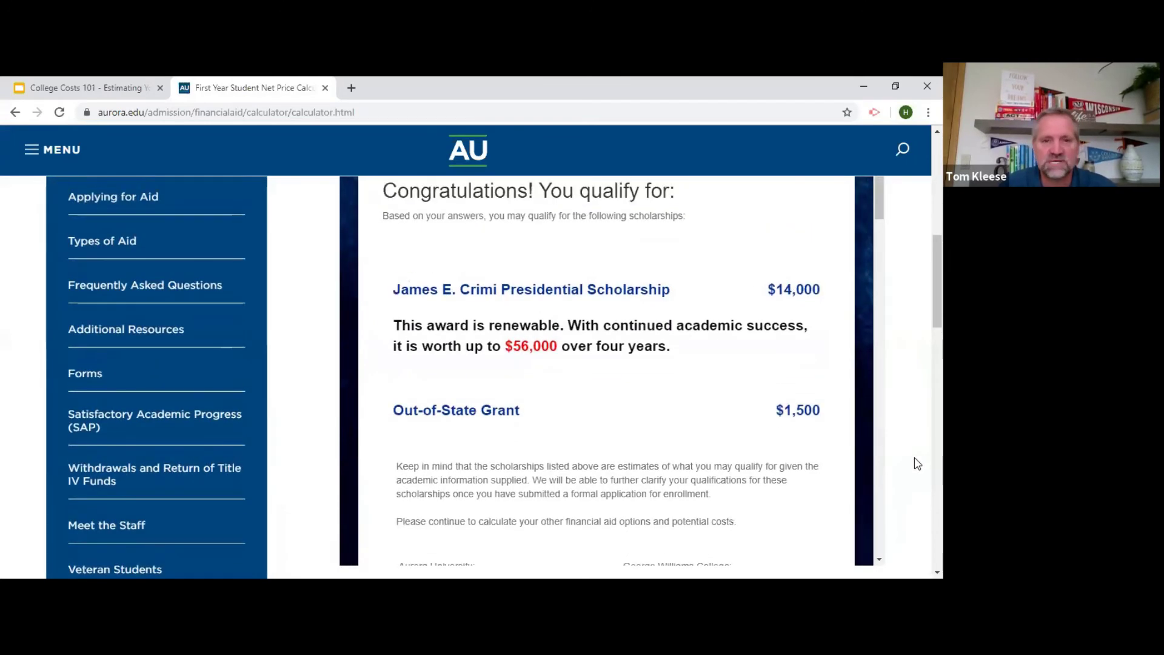
pyautogui.scroll(5, 916, 463)
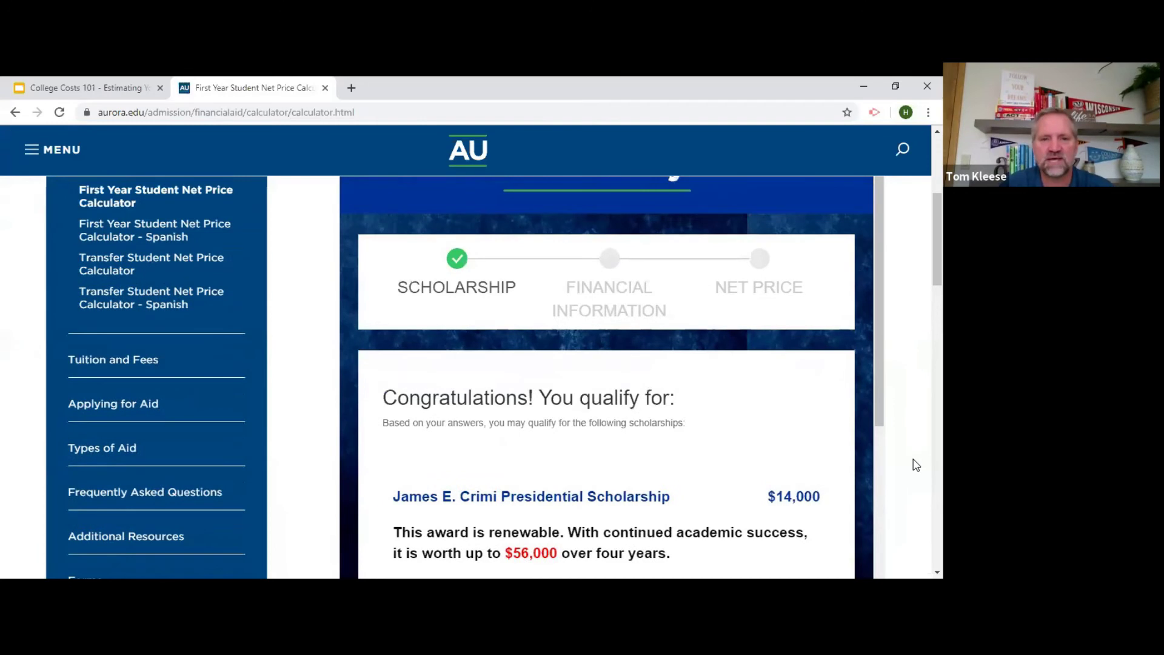
# Step: Go back to Aurora's scholarship questions, set the ACT composite score to 27, and view the recalculated awards
pyautogui.click(14, 113)
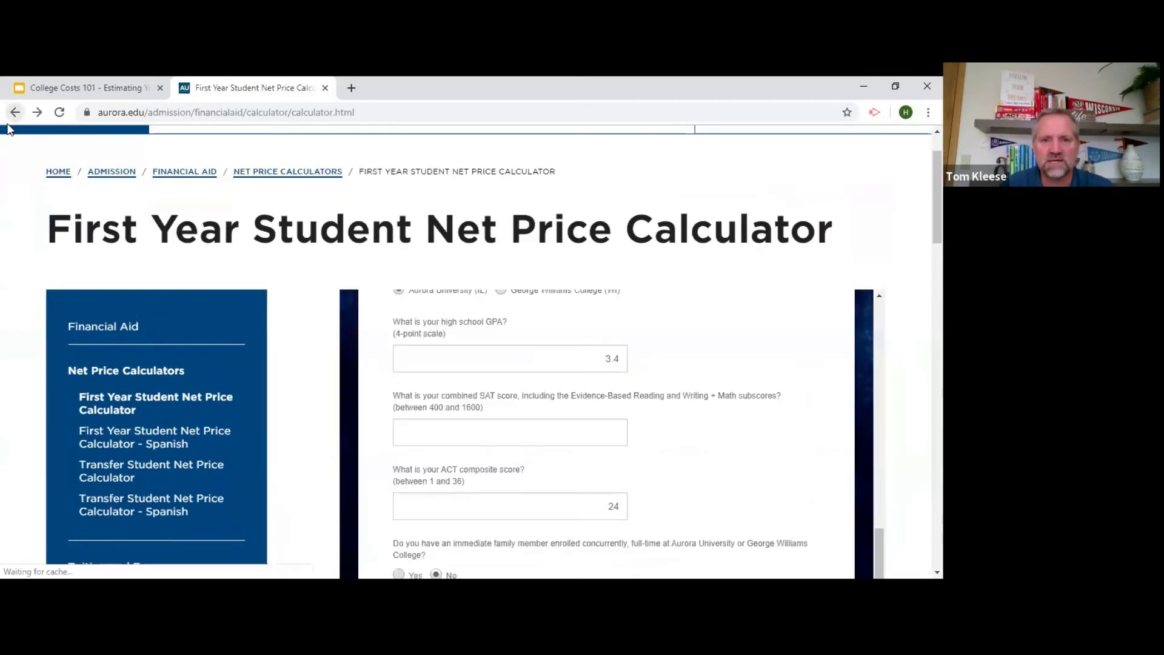
pyautogui.click(622, 505)
pyautogui.click(622, 505)
pyautogui.press('BackSpace')
pyautogui.write('7')
pyautogui.scroll(-5, 670, 470)
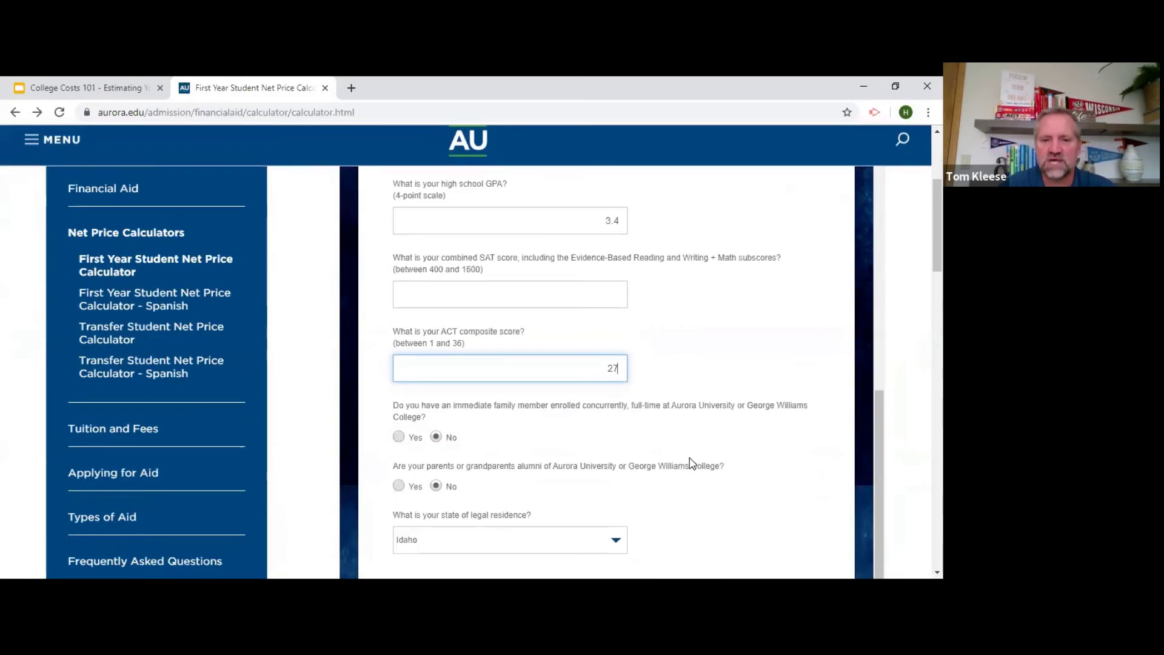
pyautogui.click(768, 492)
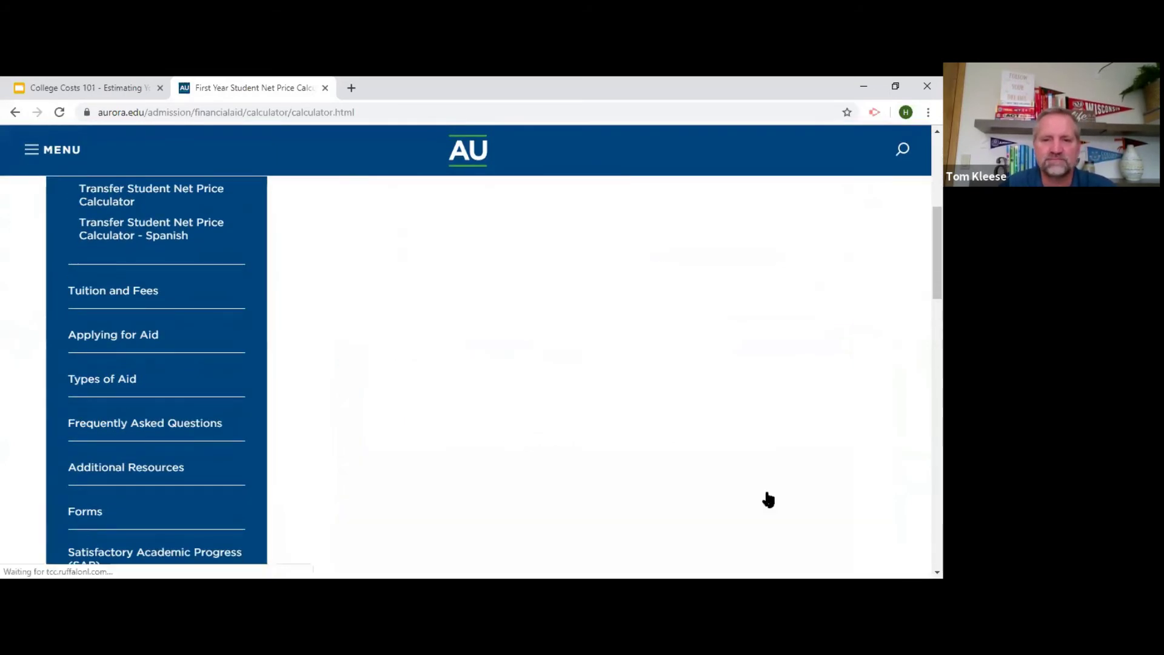
pyautogui.scroll(-1, 664, 497)
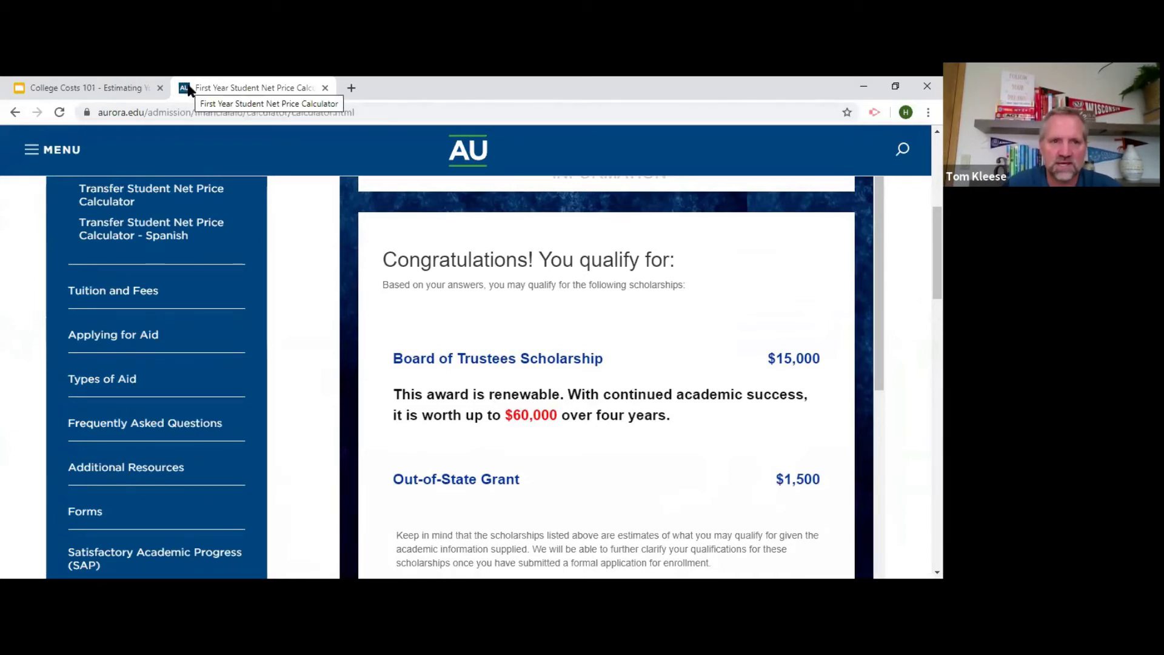
# Step: Switch back to the College Costs 101 slides and advance to the Next steps for parents slide
pyautogui.click(111, 92)
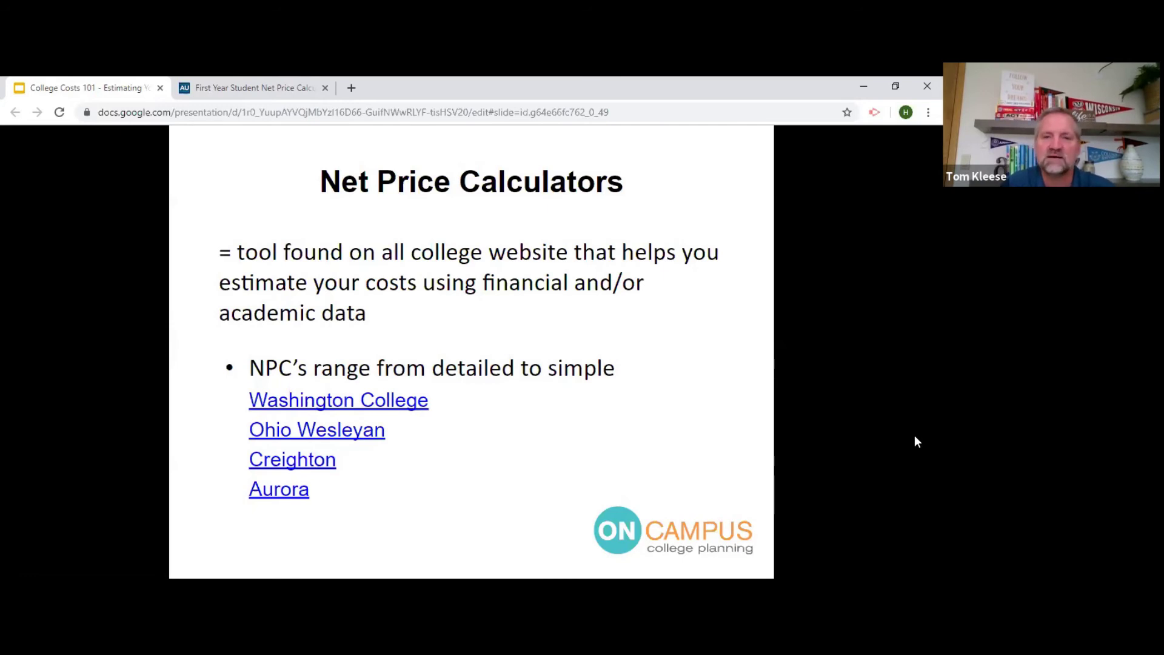
pyautogui.press('Right')
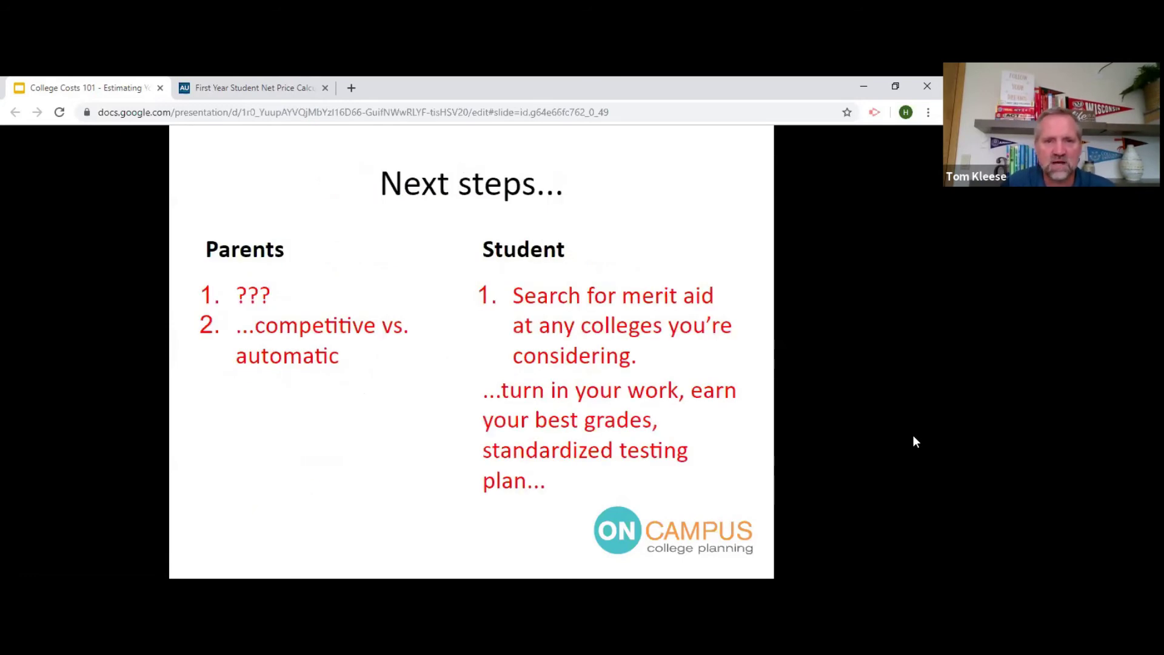
pyautogui.press('Right')
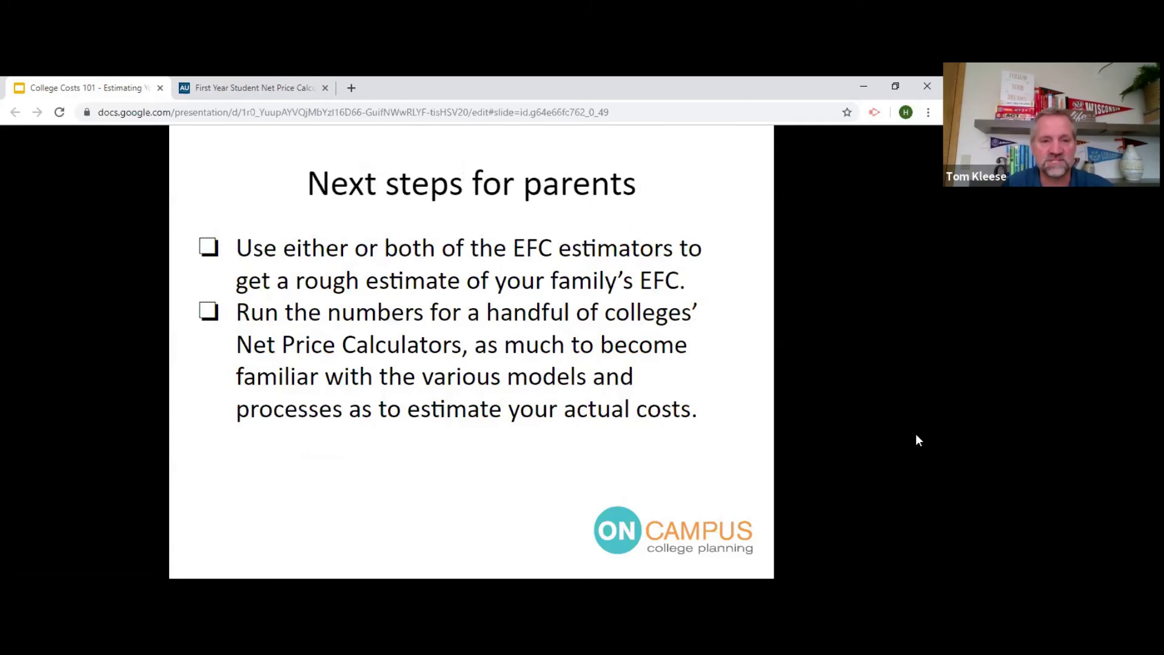